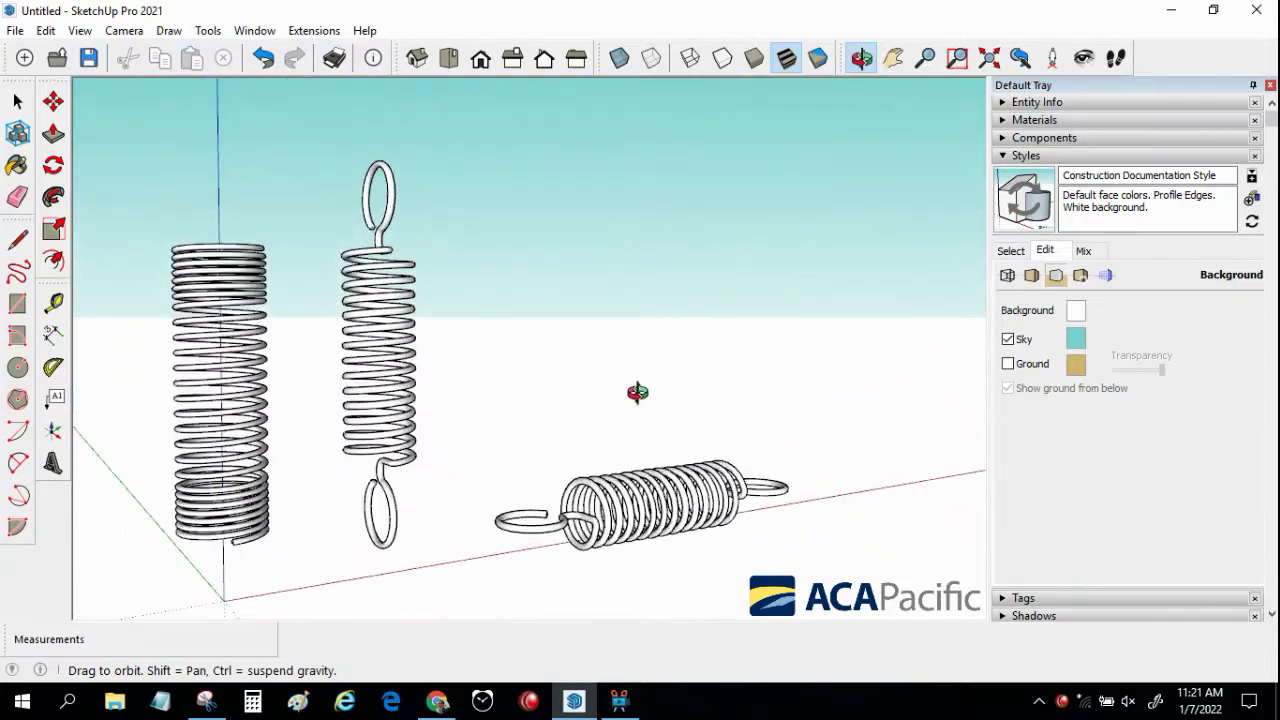
Orbit around the three finished spring models to inspect them from several sides
key("space")
key("o")
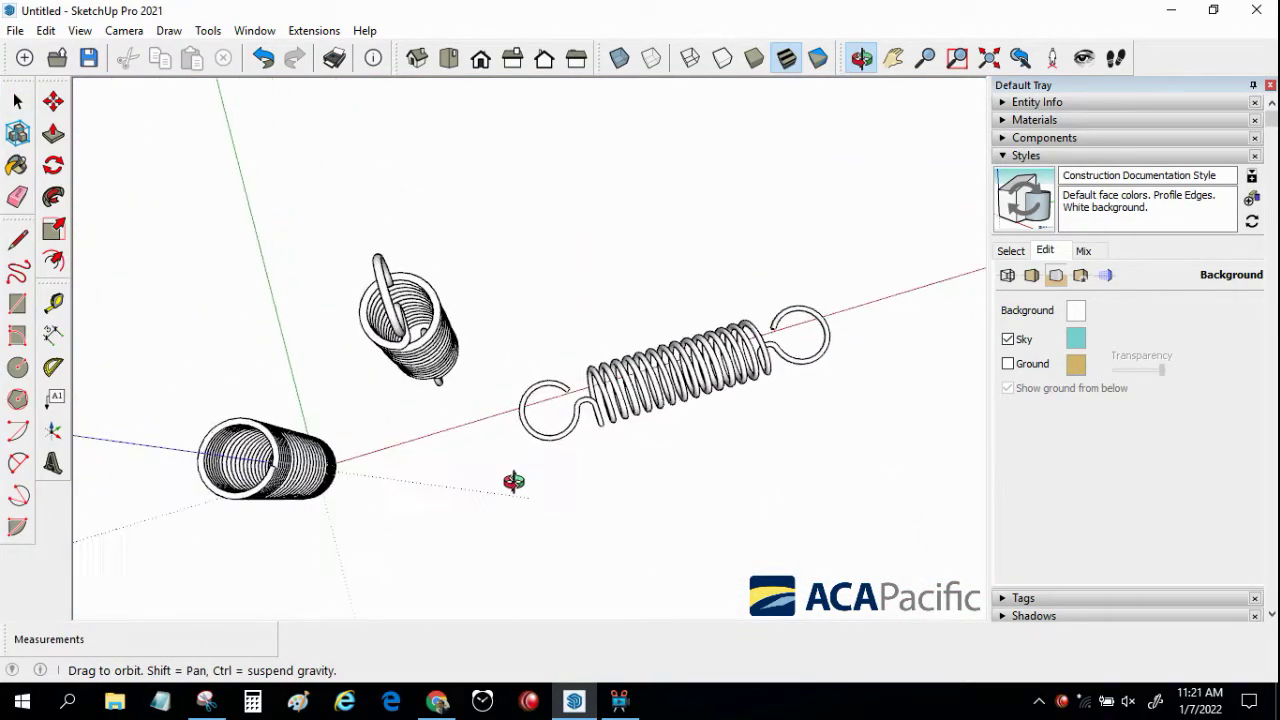
key("space")
mouse_move(520, 417)
middle_mouse_down()
mouse_move(540, 394)
mouse_move(417, 341)
mouse_move(620, 369)
mouse_move(451, 357)
mouse_move(597, 349)
mouse_move(686, 387)
mouse_move(343, 363)
mouse_move(400, 414)
mouse_move(650, 457)
mouse_move(826, 394)
mouse_move(474, 294)
mouse_move(663, 414)
mouse_move(556, 350)
mouse_move(632, 511)
middle_mouse_up()
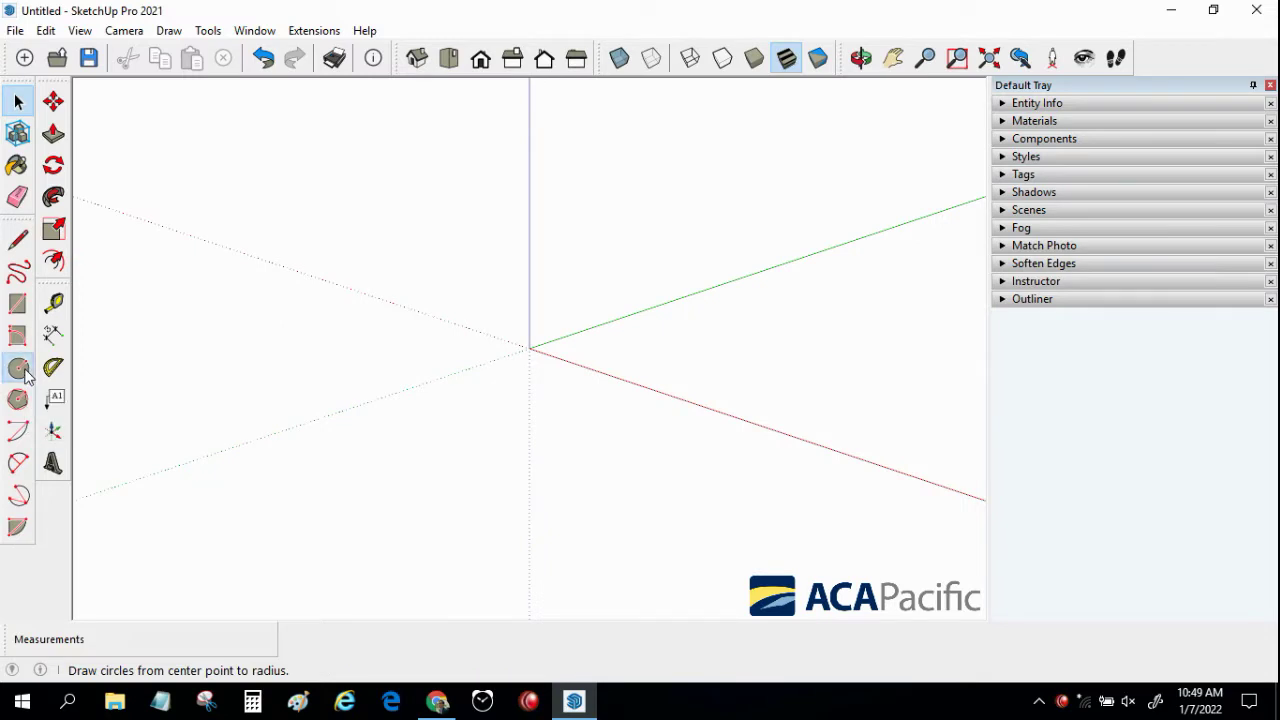
left_click(18, 367)
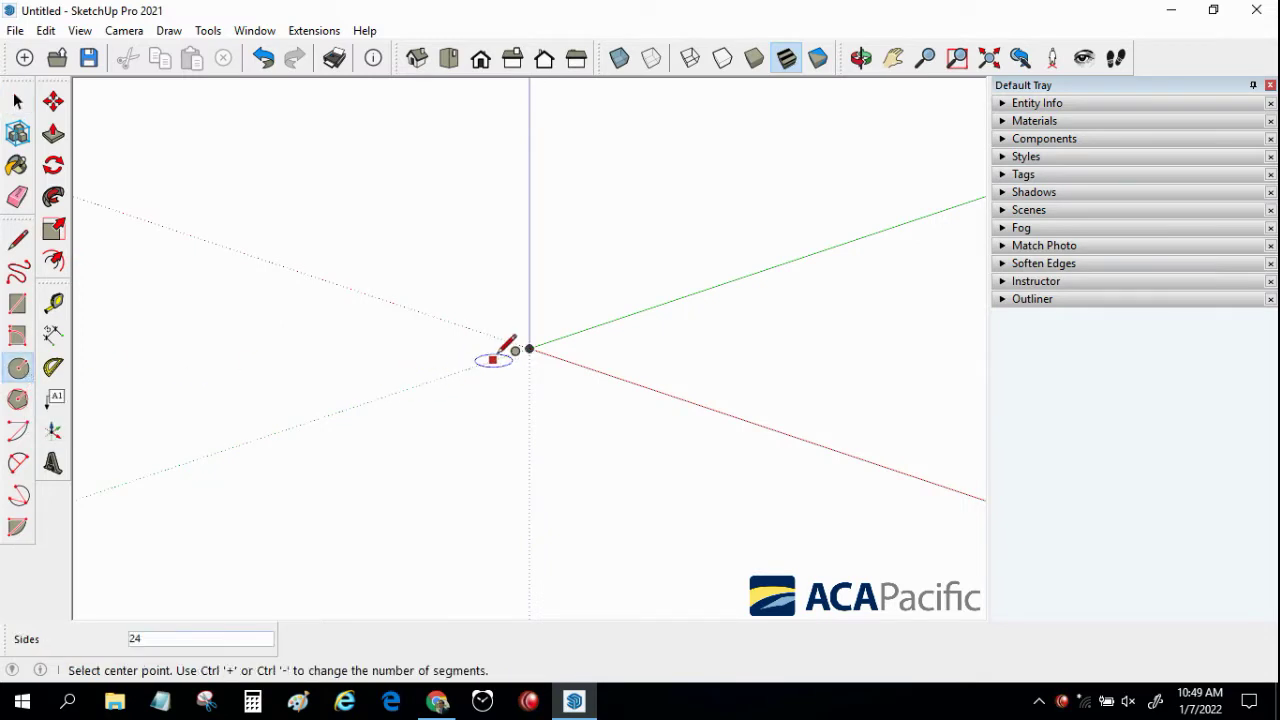
Draw a radius-10 circle at the origin and copy it 1 cm up the blue axis
left_click(530, 348)
type("10")
key("Return")
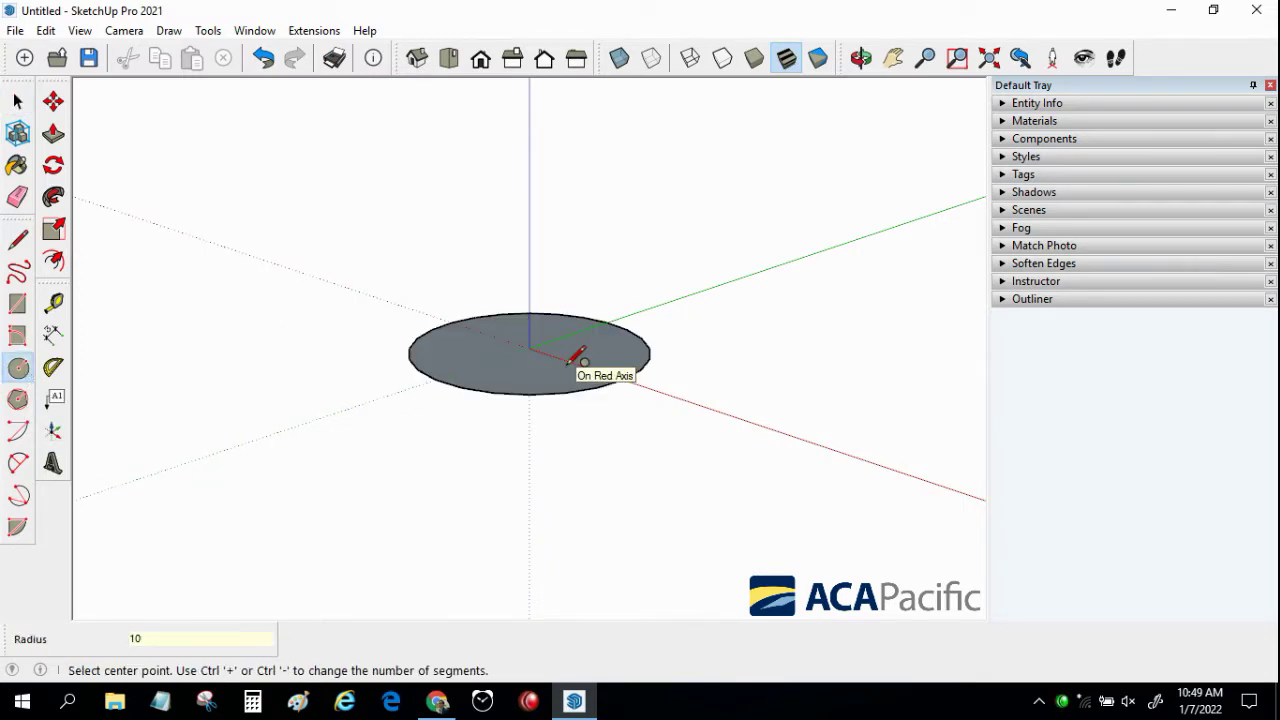
key("m")
left_click(529, 350)
key("ctrl")
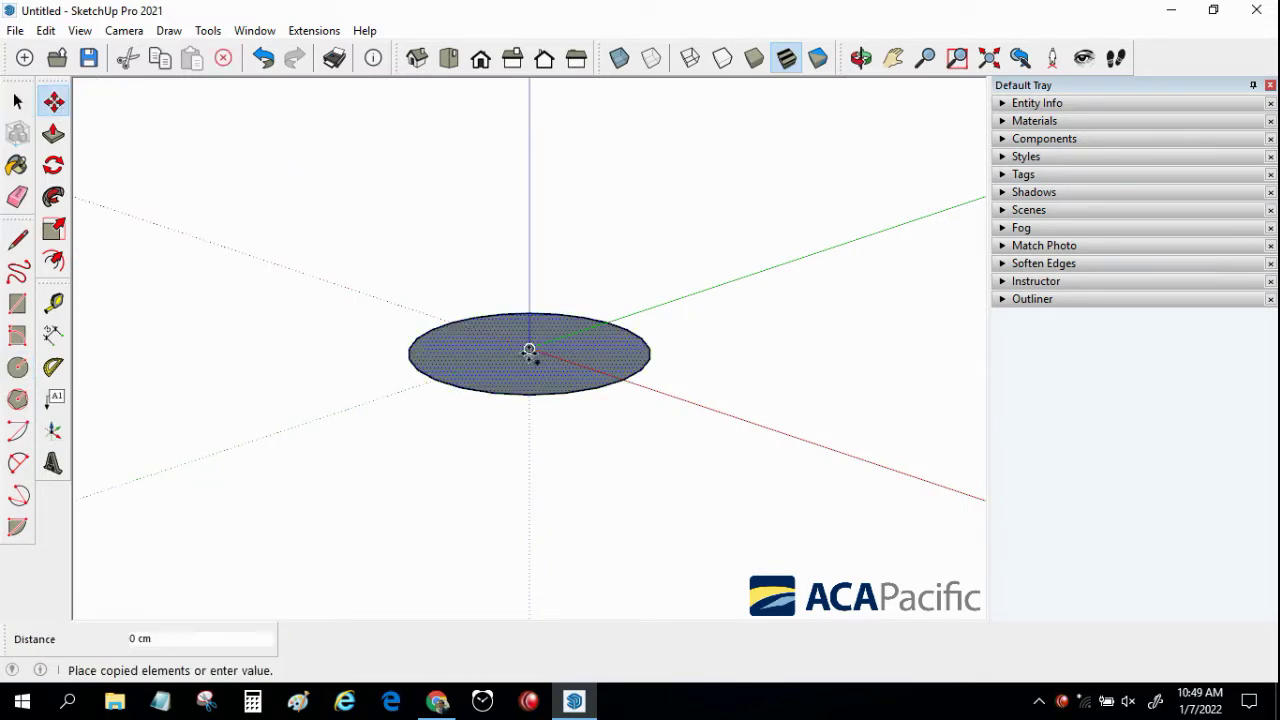
middle_click_drag(529, 346, 526, 290)
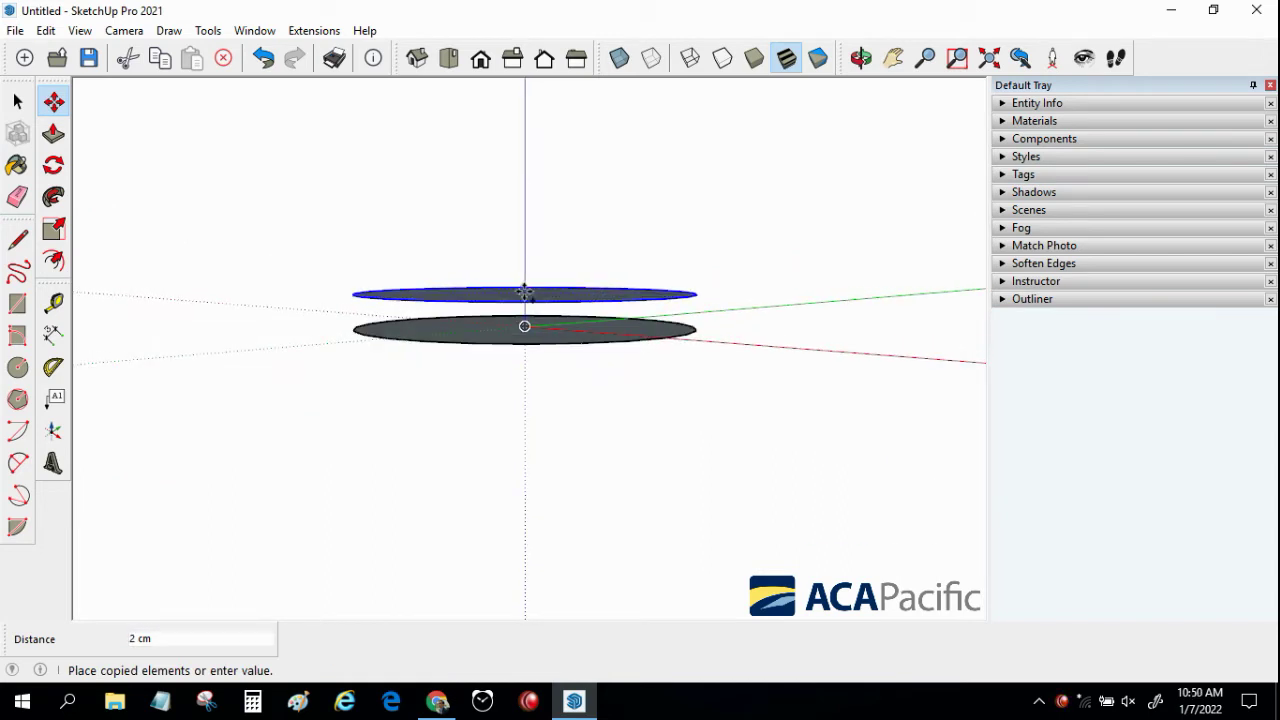
left_click(525, 306)
key("space")
Delete both circle faces, leaving only the two ring outlines
mouse_move(525, 306)
middle_mouse_down()
mouse_move(500, 240)
mouse_move(491, 347)
middle_mouse_up()
key("Delete")
left_click(498, 363)
key("Delete")
scroll(443, 451, "up", 2)
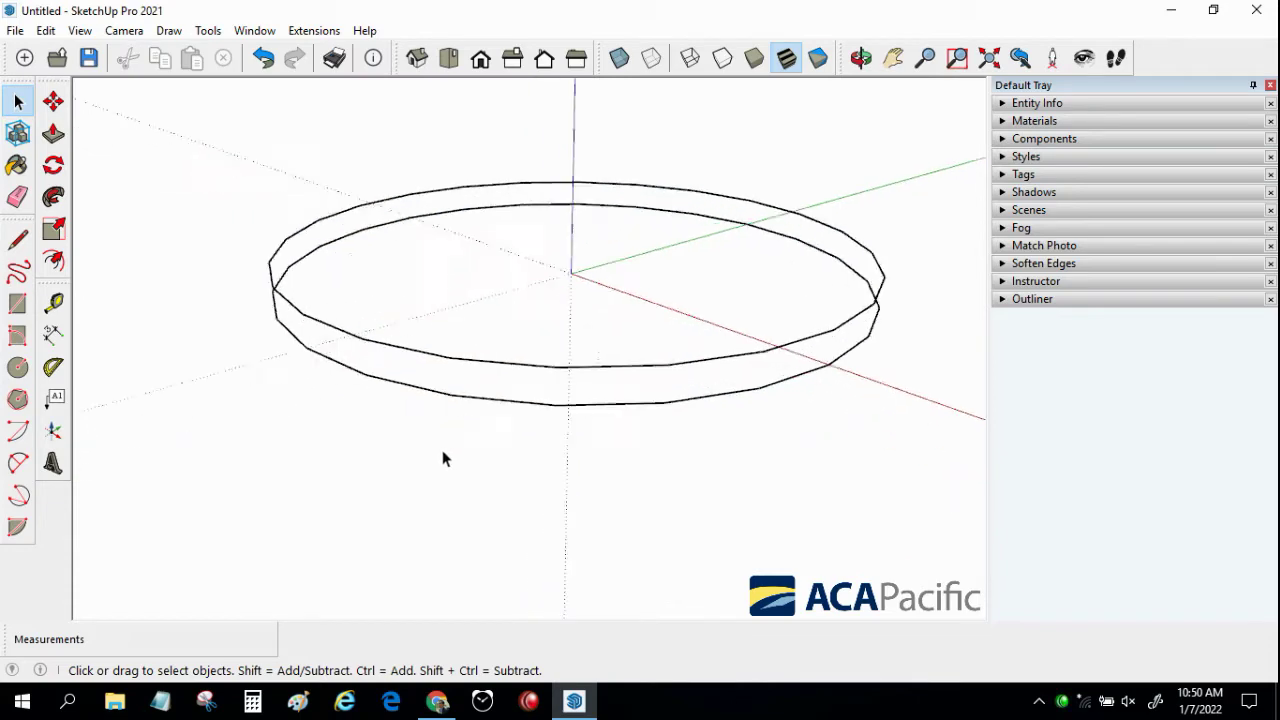
scroll(430, 457, "up", 2)
left_click(20, 248)
Draw a slanted line from the lower ring up to the upper ring
left_click(344, 352)
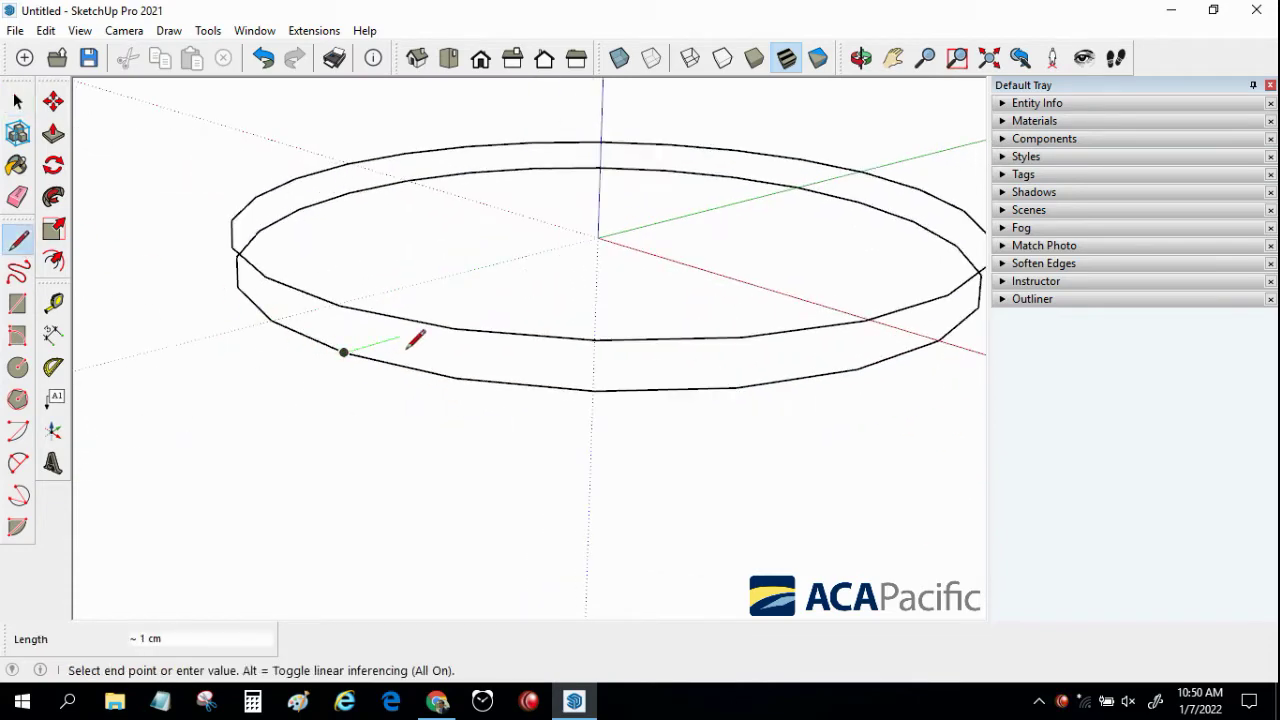
left_click(454, 327)
key("space")
middle_click_drag(386, 285, 480, 312)
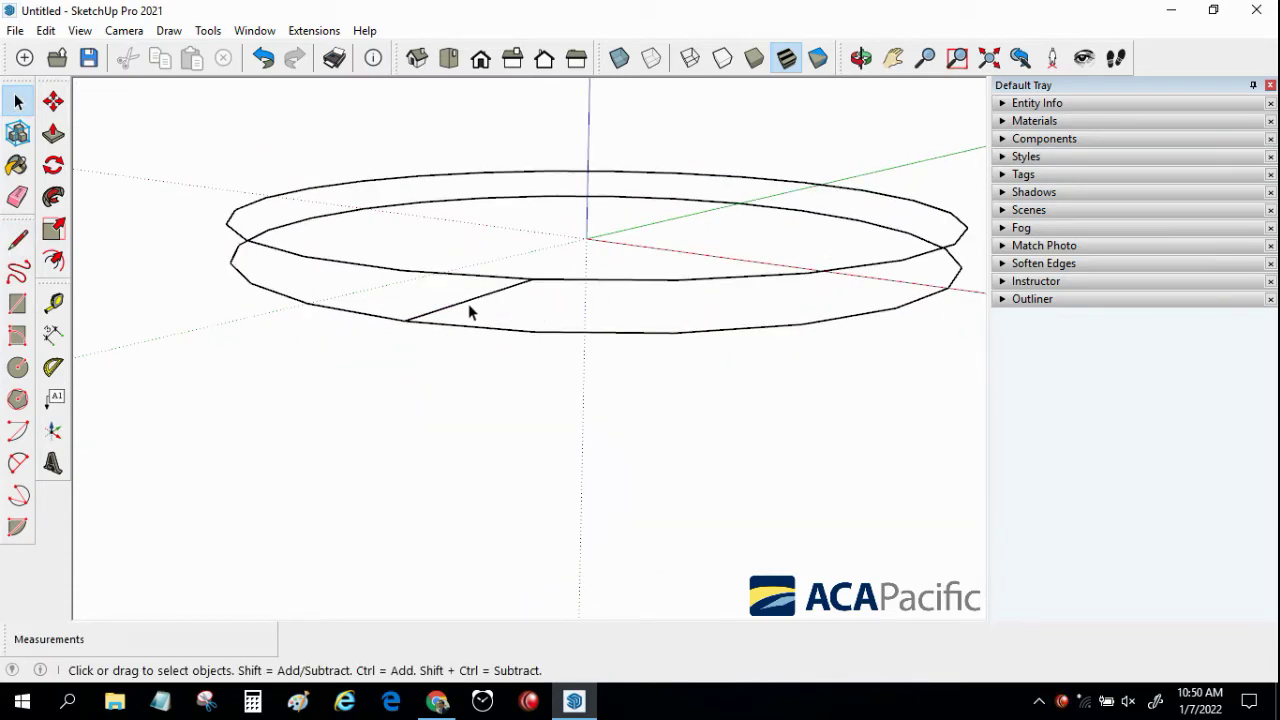
scroll(503, 260, "up", 2)
Rotate-copy the slanted line 15° about the origin, repeated 23 times around the rings
left_click(53, 165)
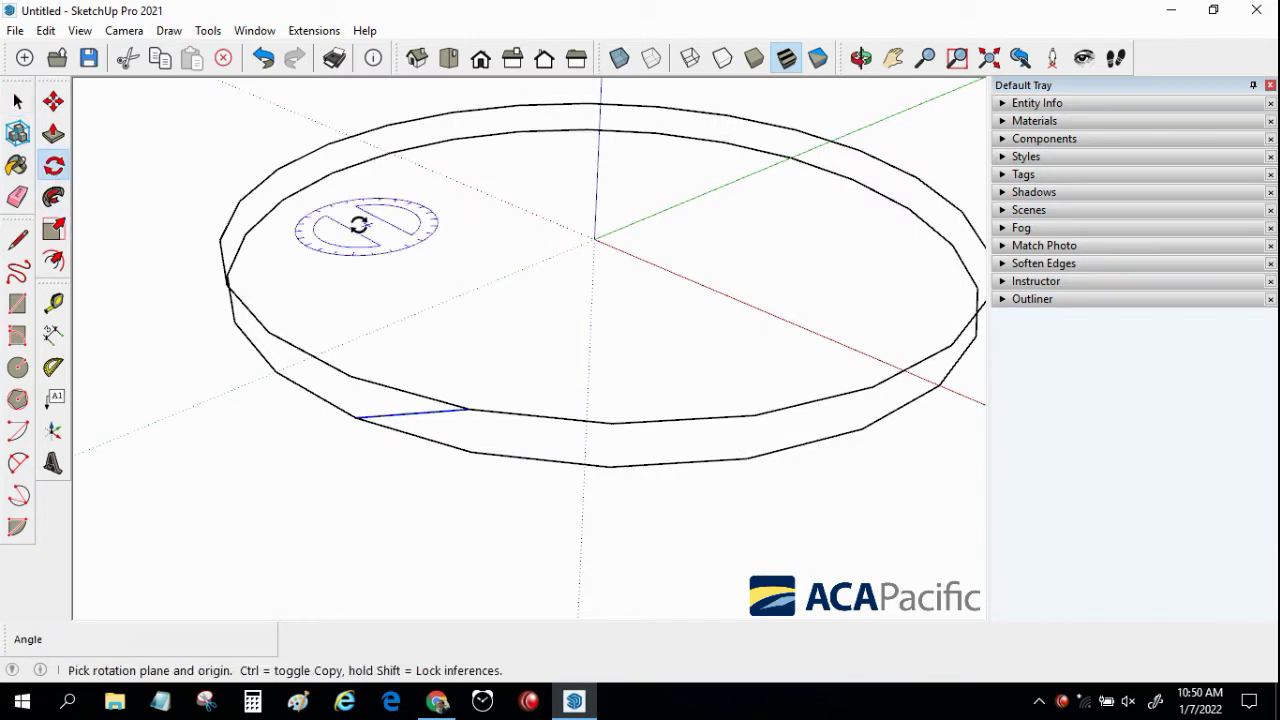
left_click(594, 239)
left_click(358, 416)
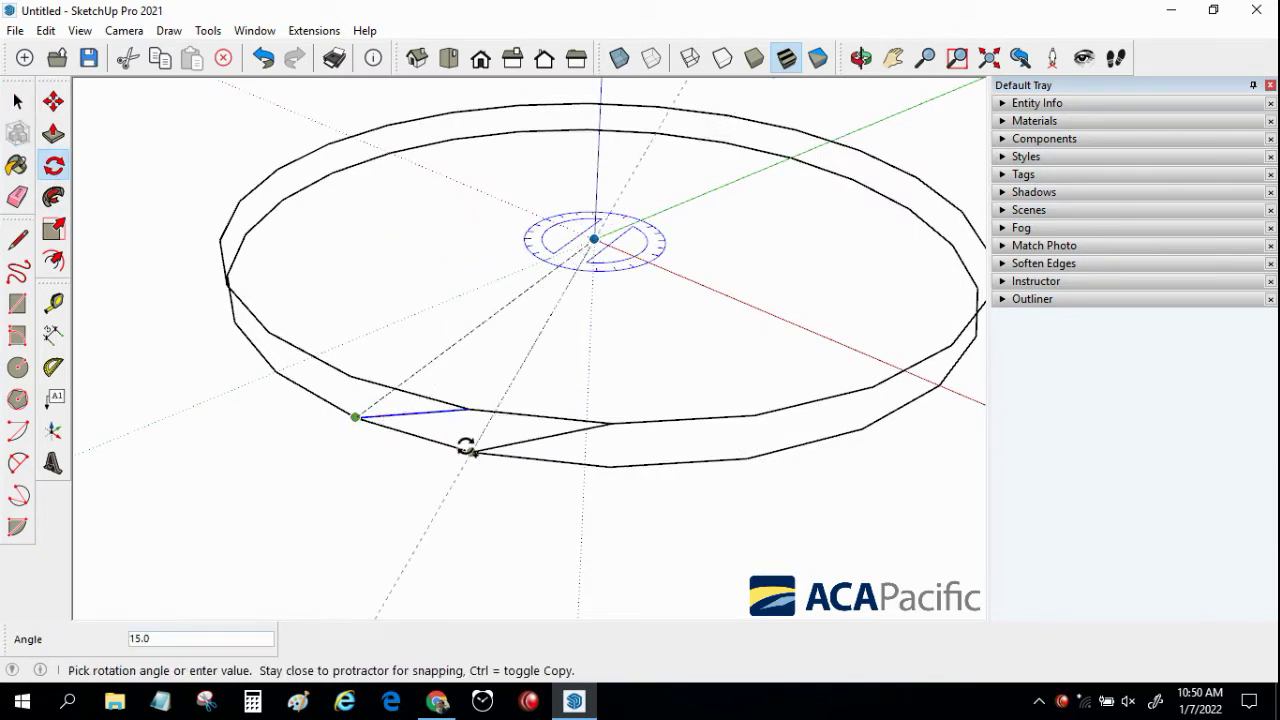
left_click(466, 448)
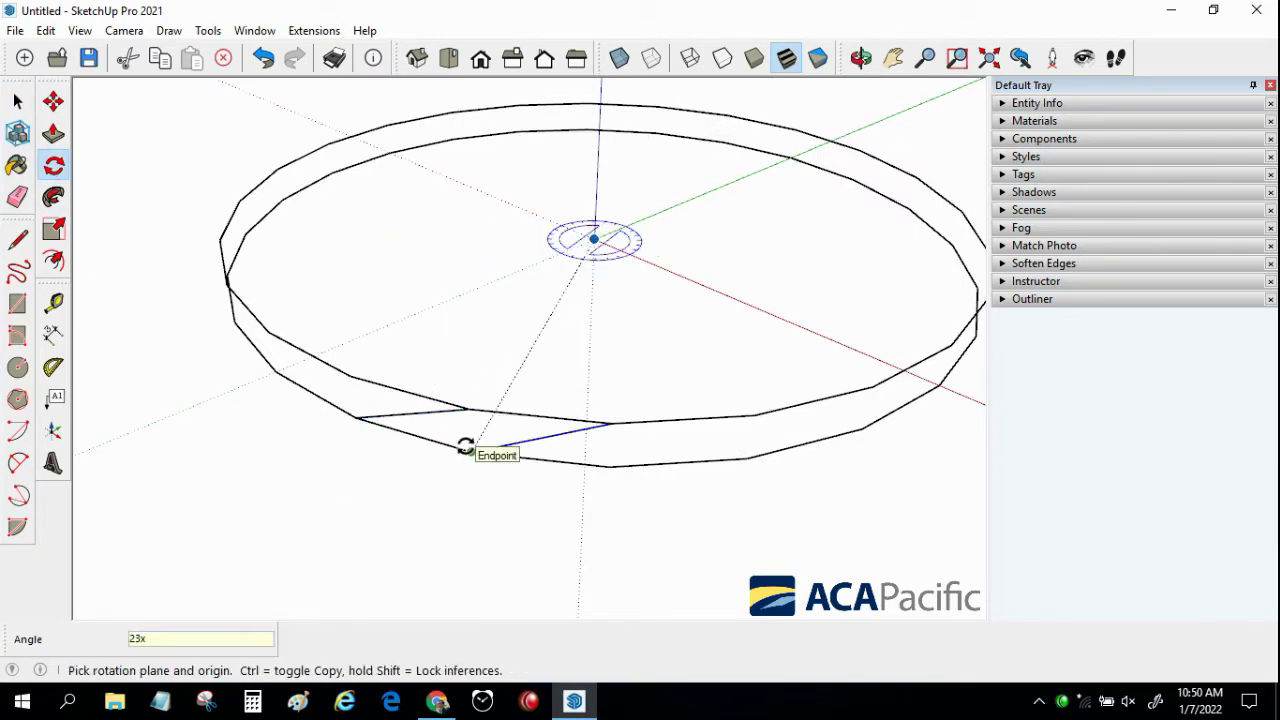
key("Return")
key("space")
mouse_move(466, 449)
middle_mouse_down()
mouse_move(470, 282)
mouse_move(466, 292)
middle_mouse_up()
middle_click_drag(364, 249, 374, 249)
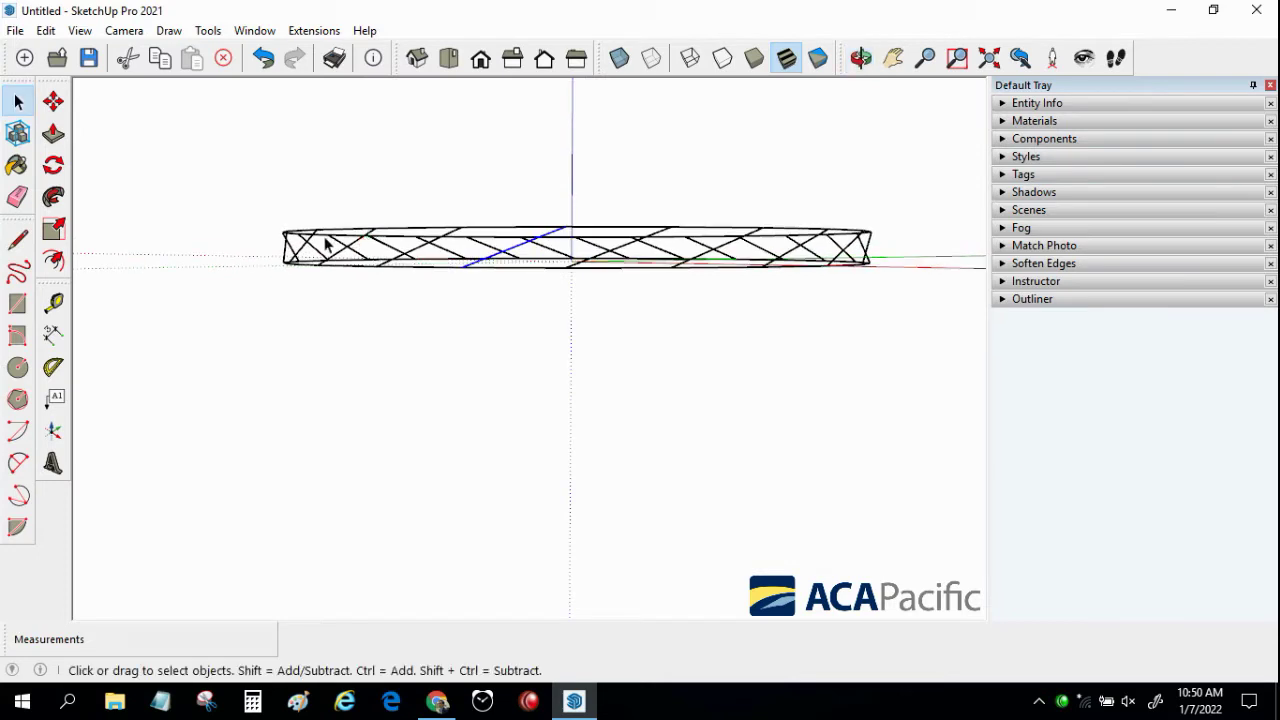
In parallel-projection Front view, remove the upper ring, then orbit back to 3D
left_click(124, 30)
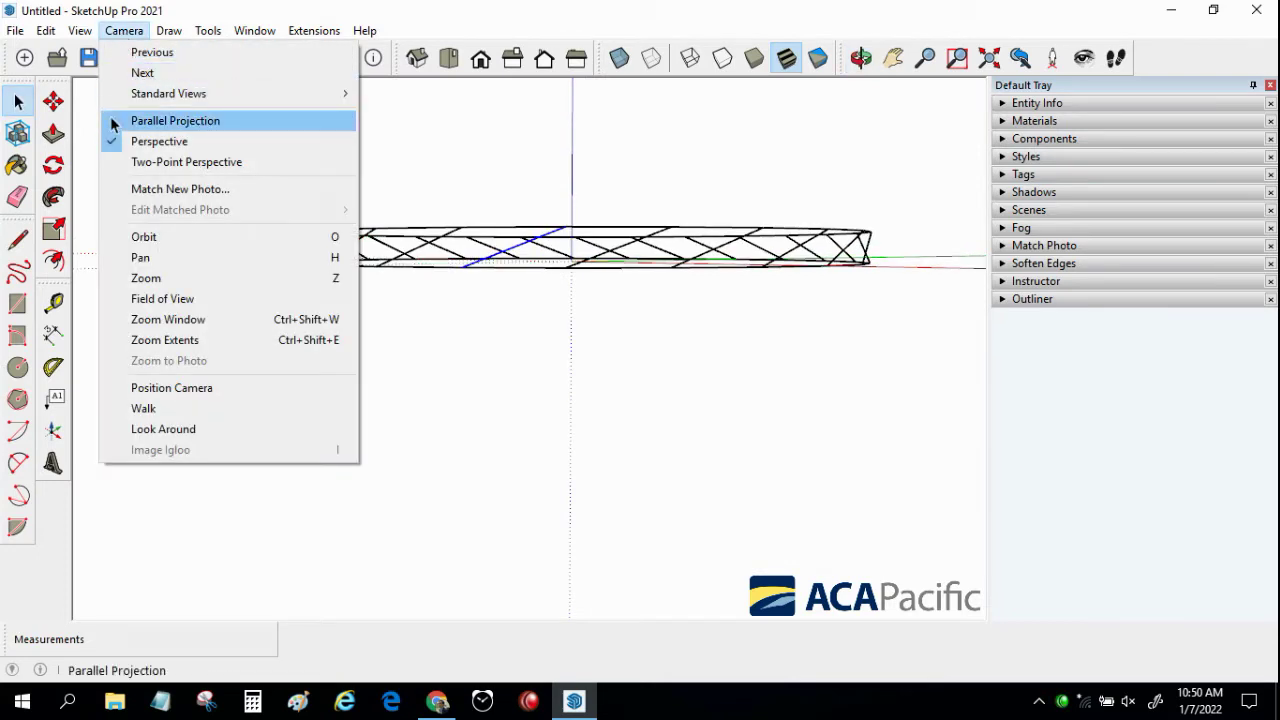
left_click(115, 121)
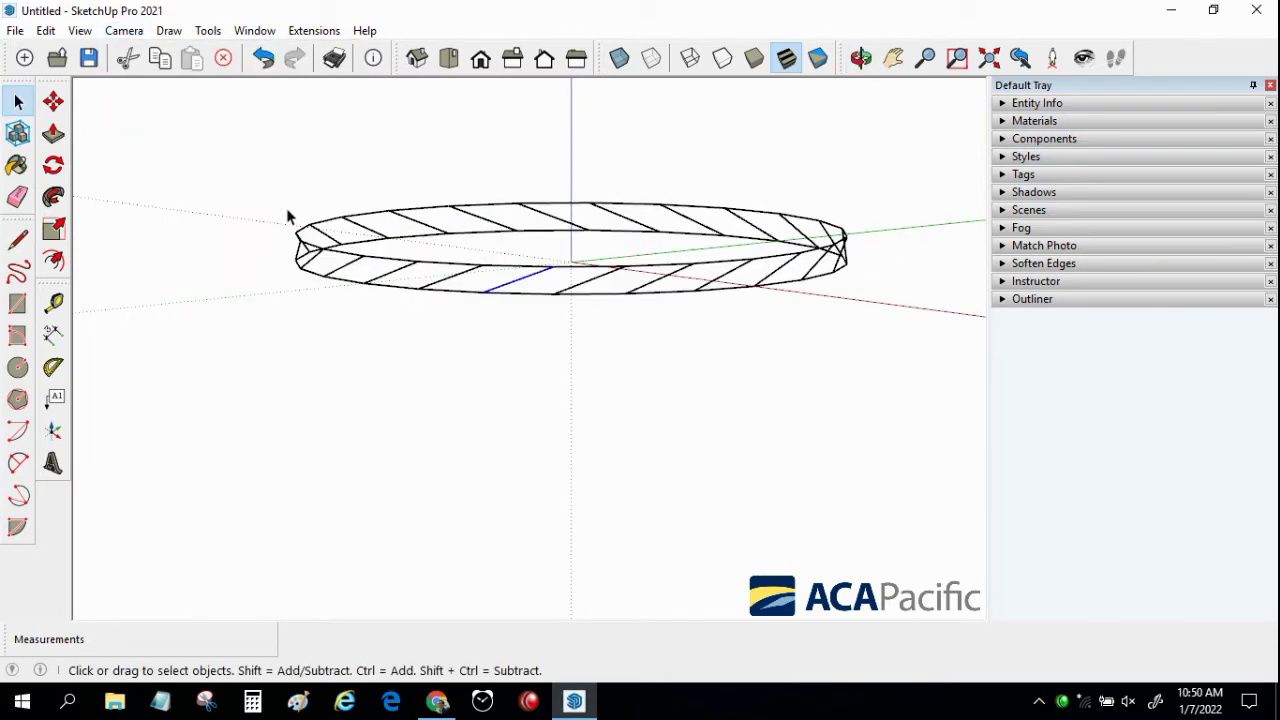
left_click(470, 66)
left_click_drag(679, 328, 838, 348)
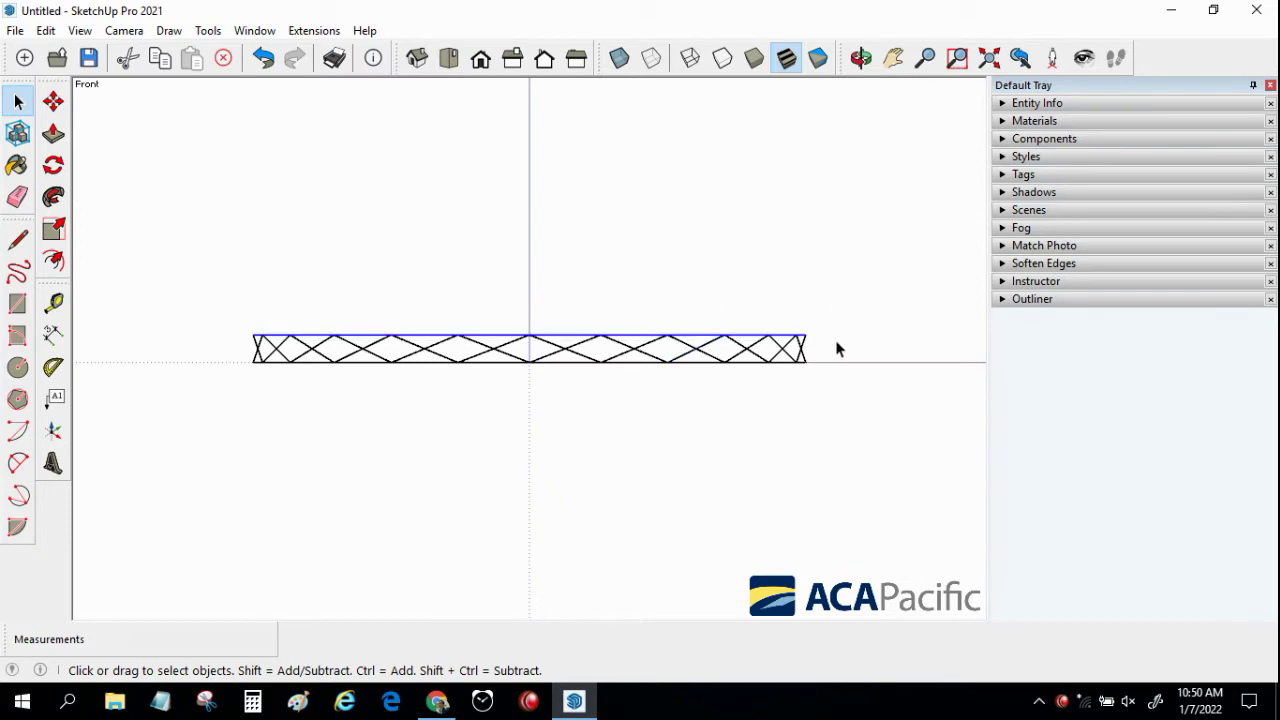
left_click(829, 325)
mouse_move(772, 285)
middle_mouse_down()
mouse_move(688, 443)
mouse_move(677, 406)
mouse_move(709, 260)
mouse_move(812, 328)
middle_mouse_up()
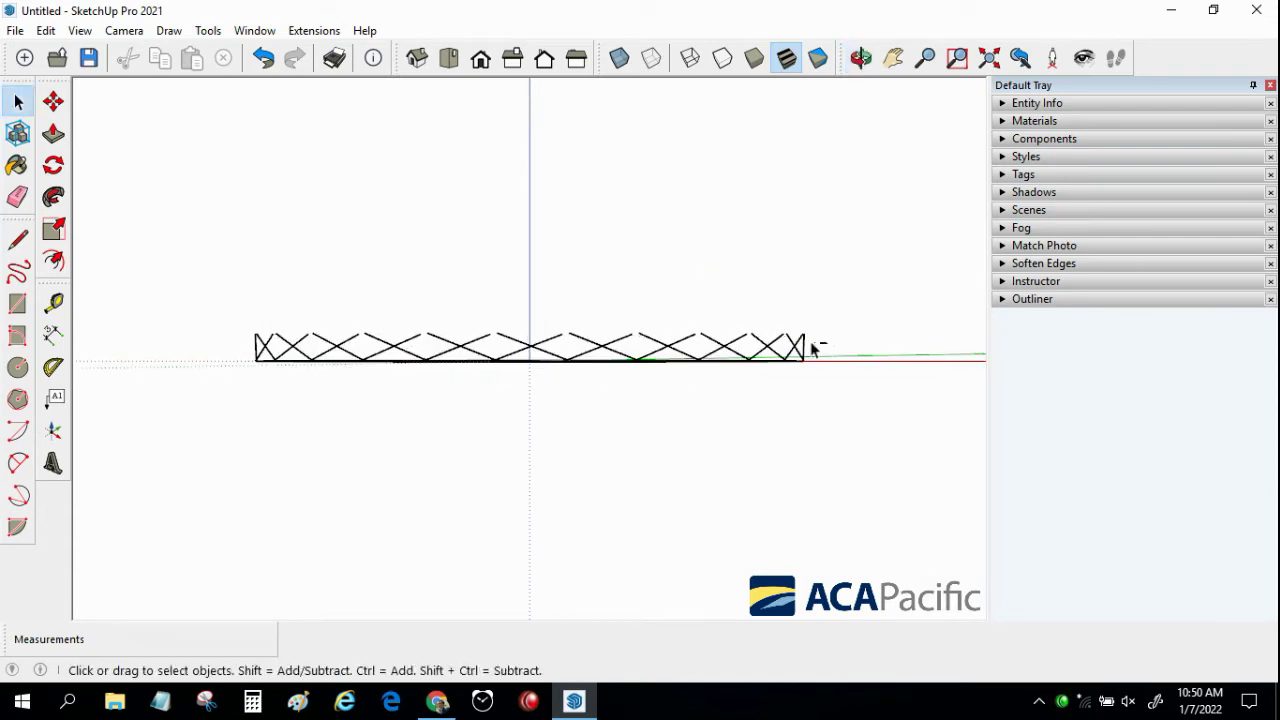
mouse_move(450, 224)
middle_mouse_down()
mouse_move(406, 289)
mouse_move(350, 284)
middle_mouse_up()
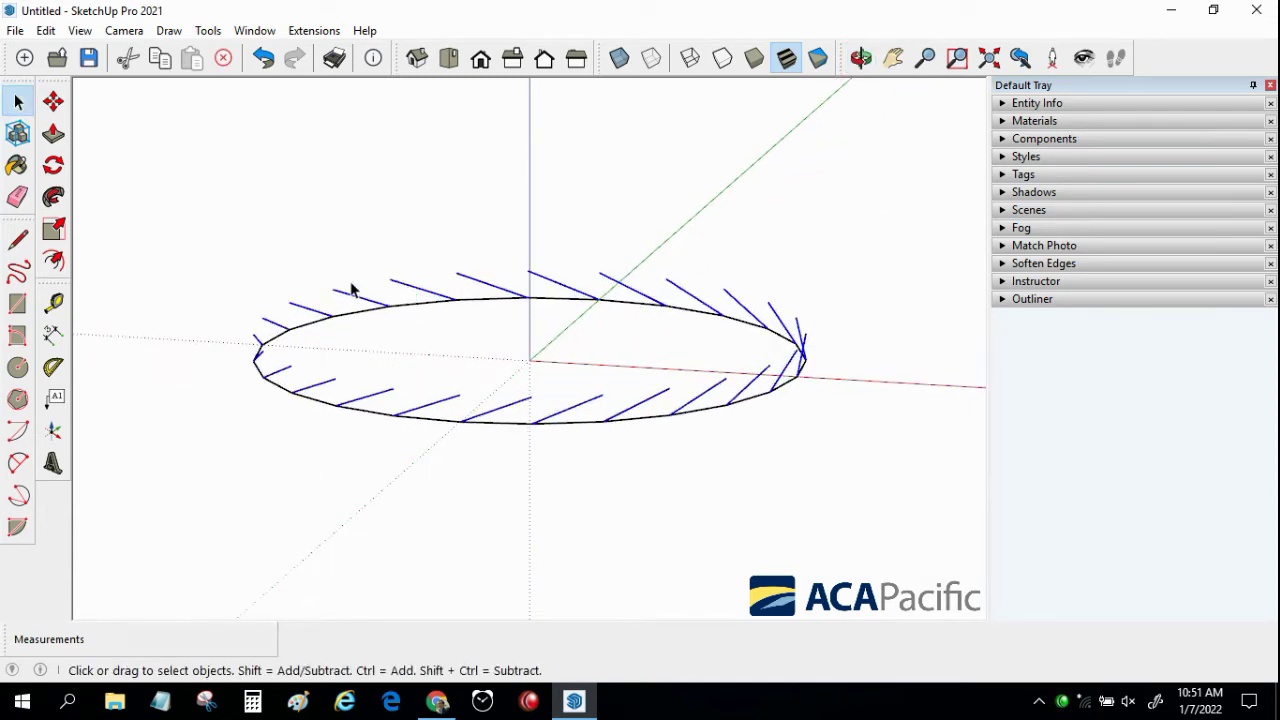
Copy the ring and slanted lines 1 cm upward, repeated 23 times (23x)
left_click(53, 101)
scroll(370, 390, "up", 2)
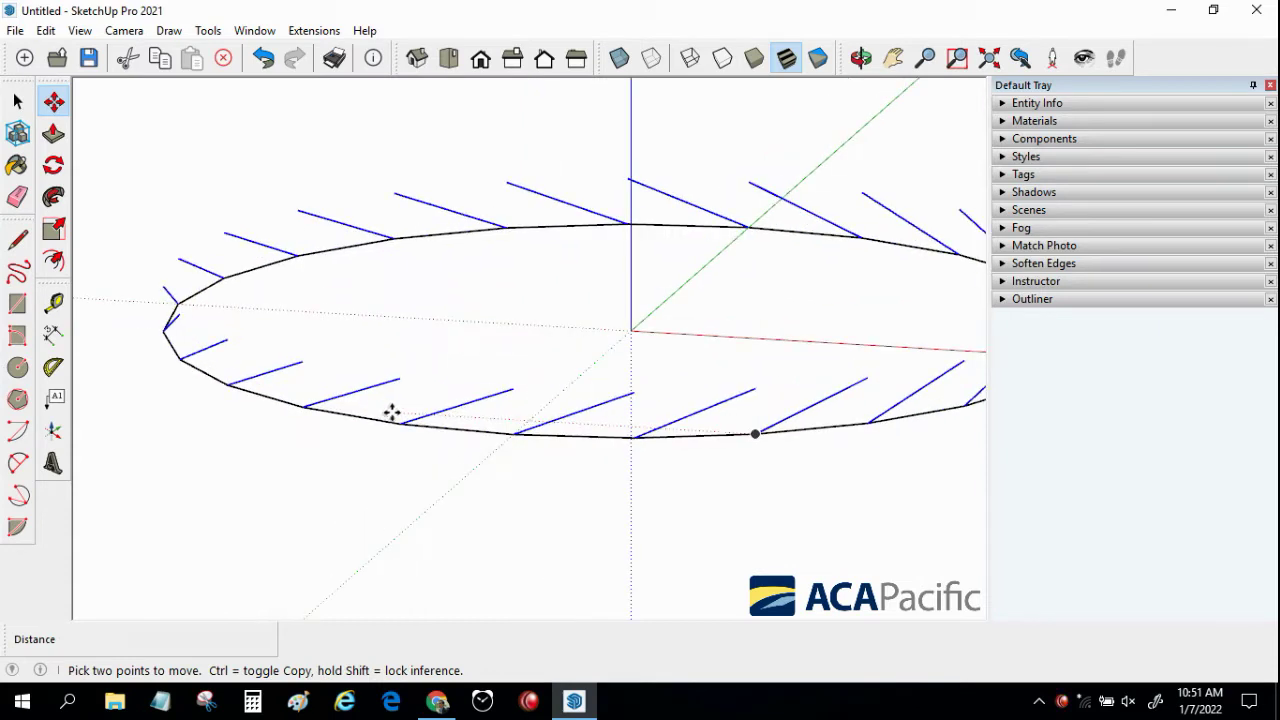
key("ctrl")
left_click(400, 425)
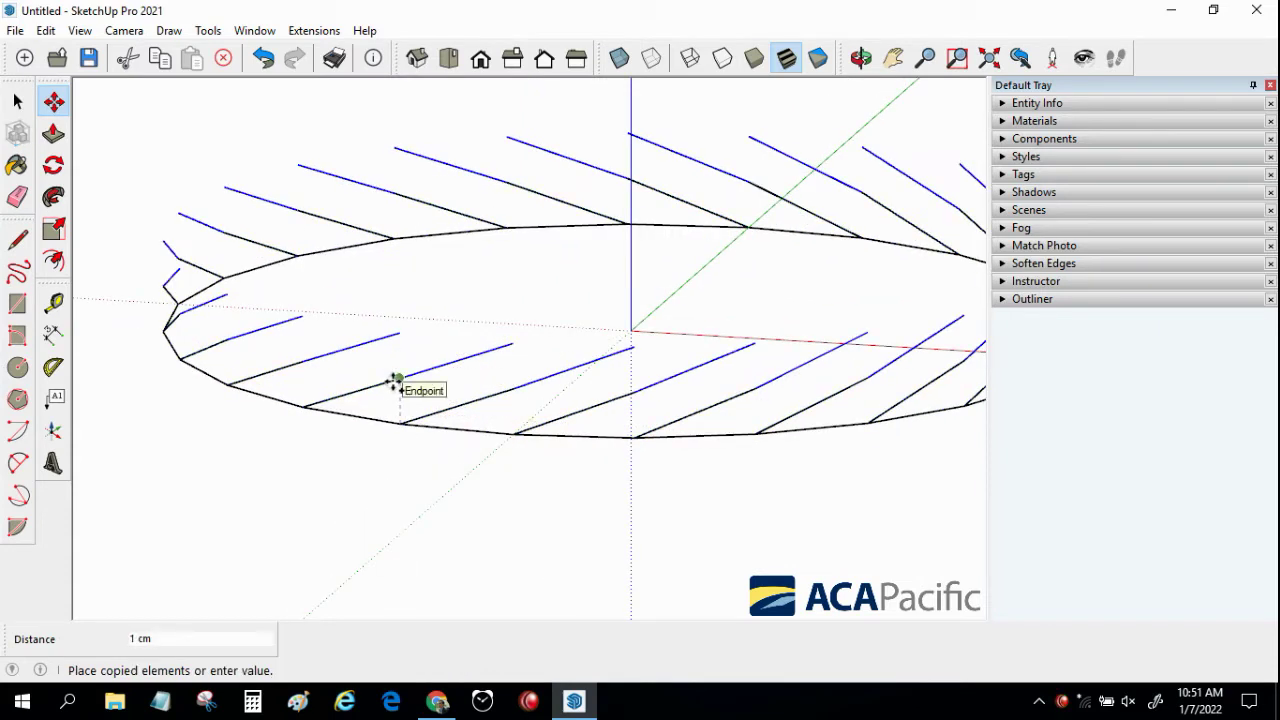
scroll(393, 381, "down", 3)
type("23")
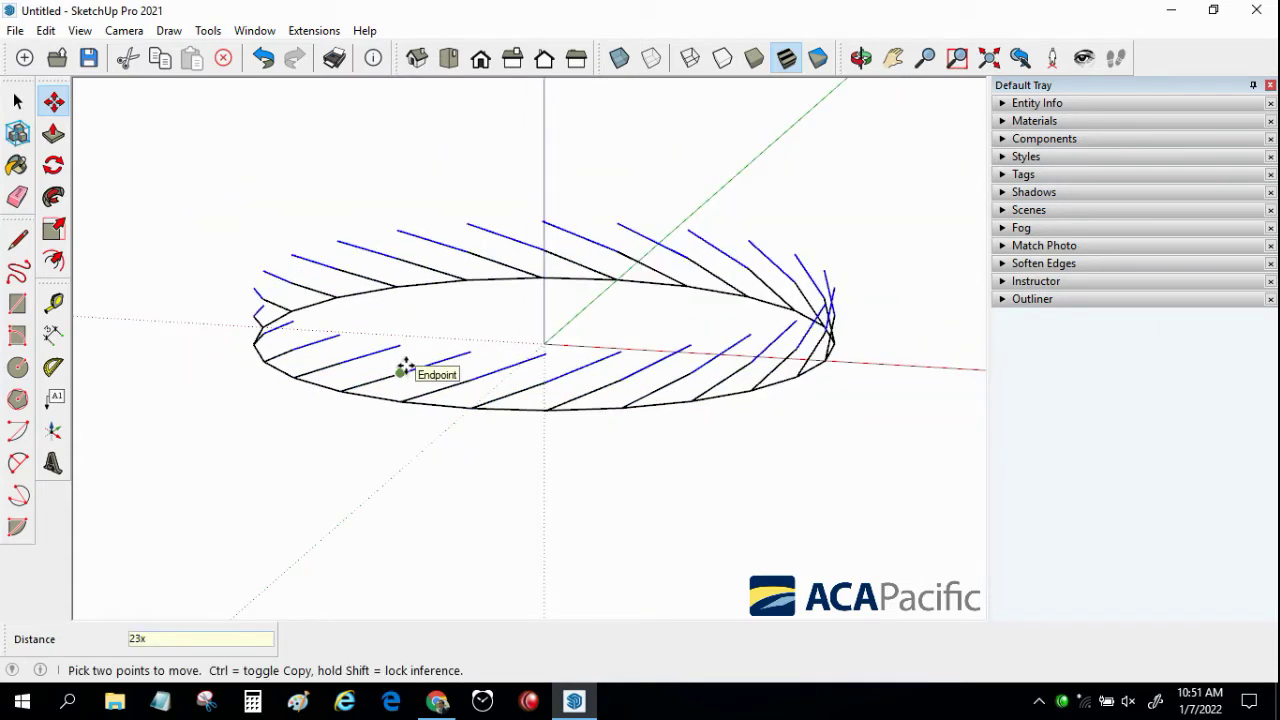
key("Return")
scroll(408, 400, "down", 2)
scroll(403, 423, "down", 2)
mouse_move(403, 423)
middle_mouse_down()
mouse_move(437, 395)
mouse_move(420, 394)
middle_mouse_up()
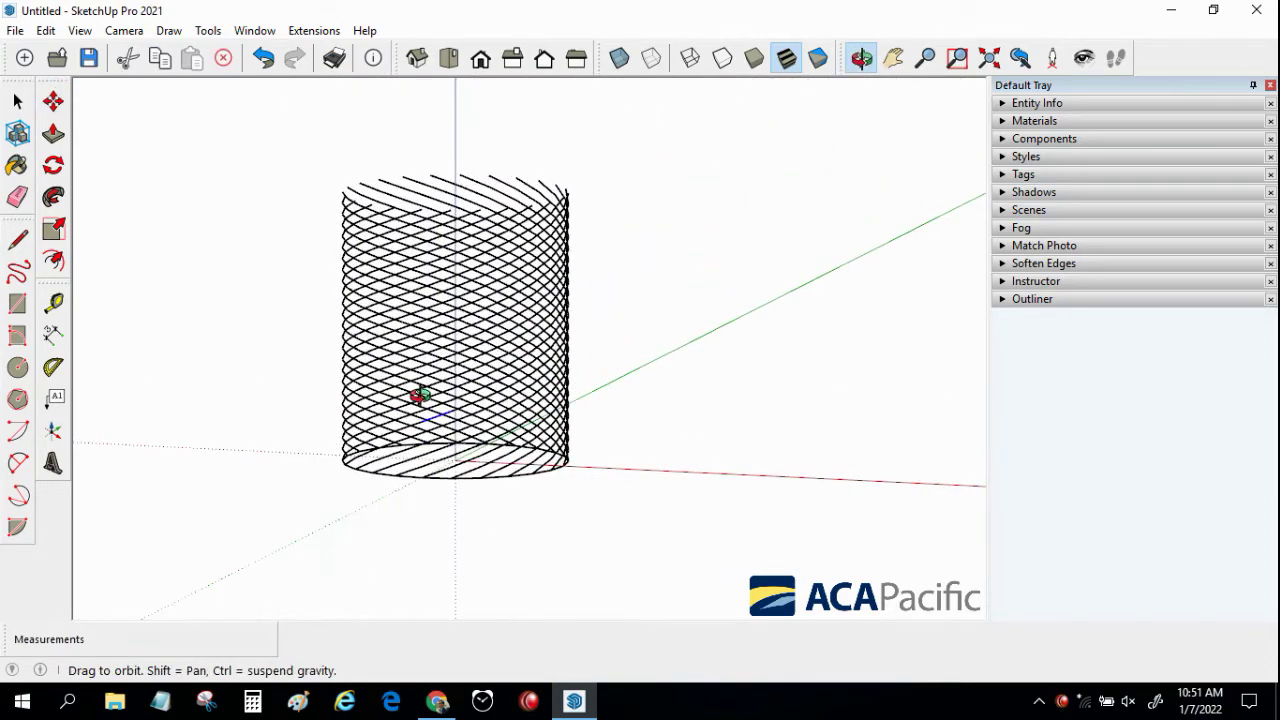
scroll(320, 494, "up", 2)
scroll(343, 498, "up", 1)
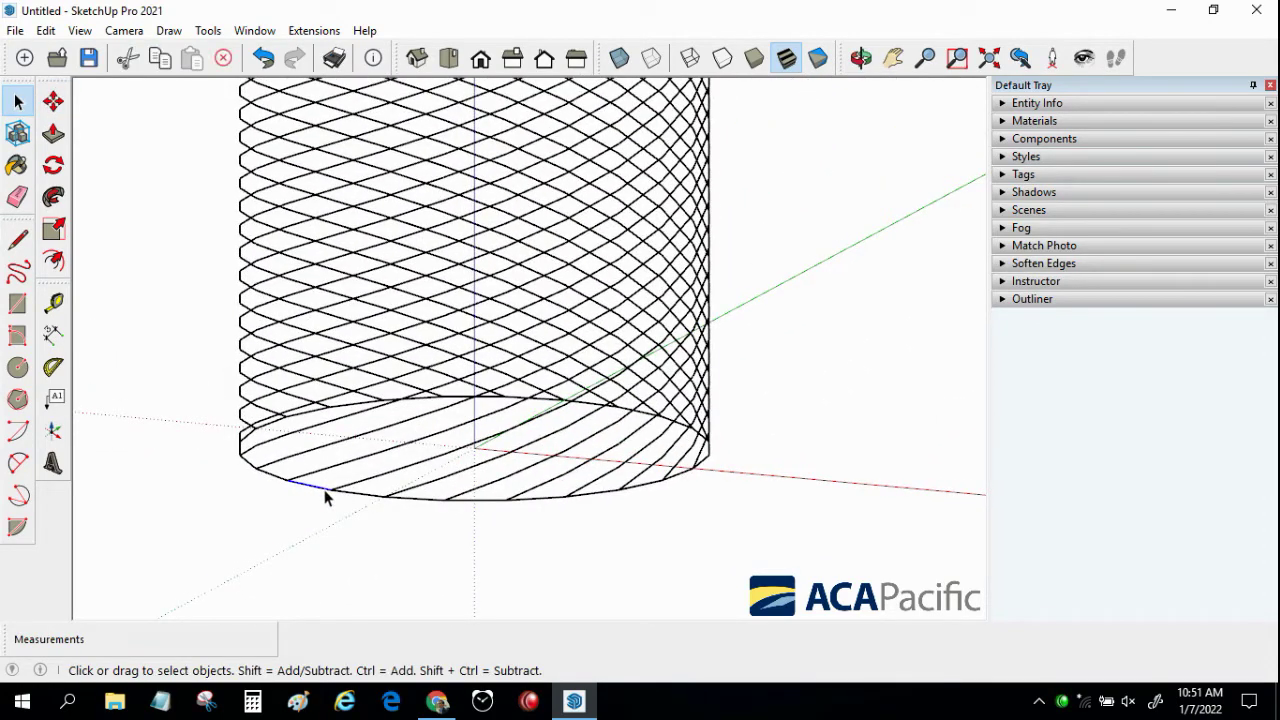
mouse_move(325, 497)
middle_mouse_down()
mouse_move(337, 449)
mouse_move(366, 414)
mouse_move(262, 450)
middle_mouse_up()
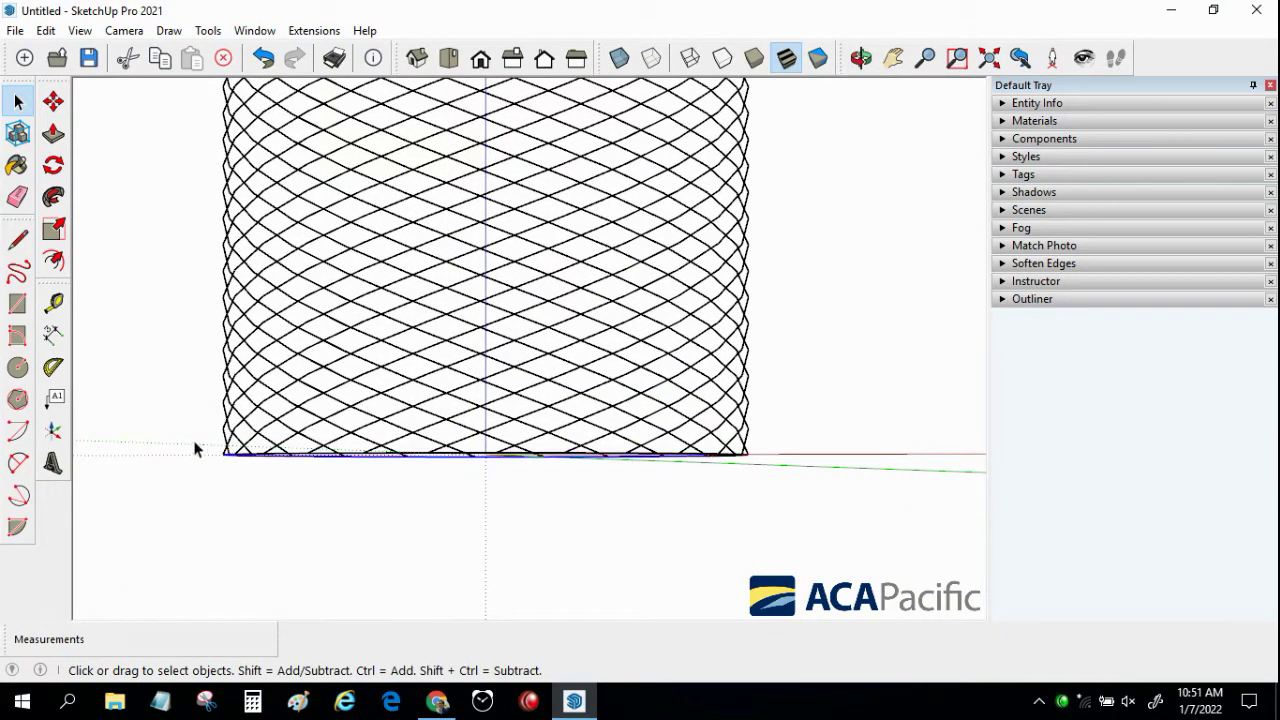
left_click_drag(775, 475, 798, 476)
left_click(798, 476)
scroll(709, 352, "down", 3)
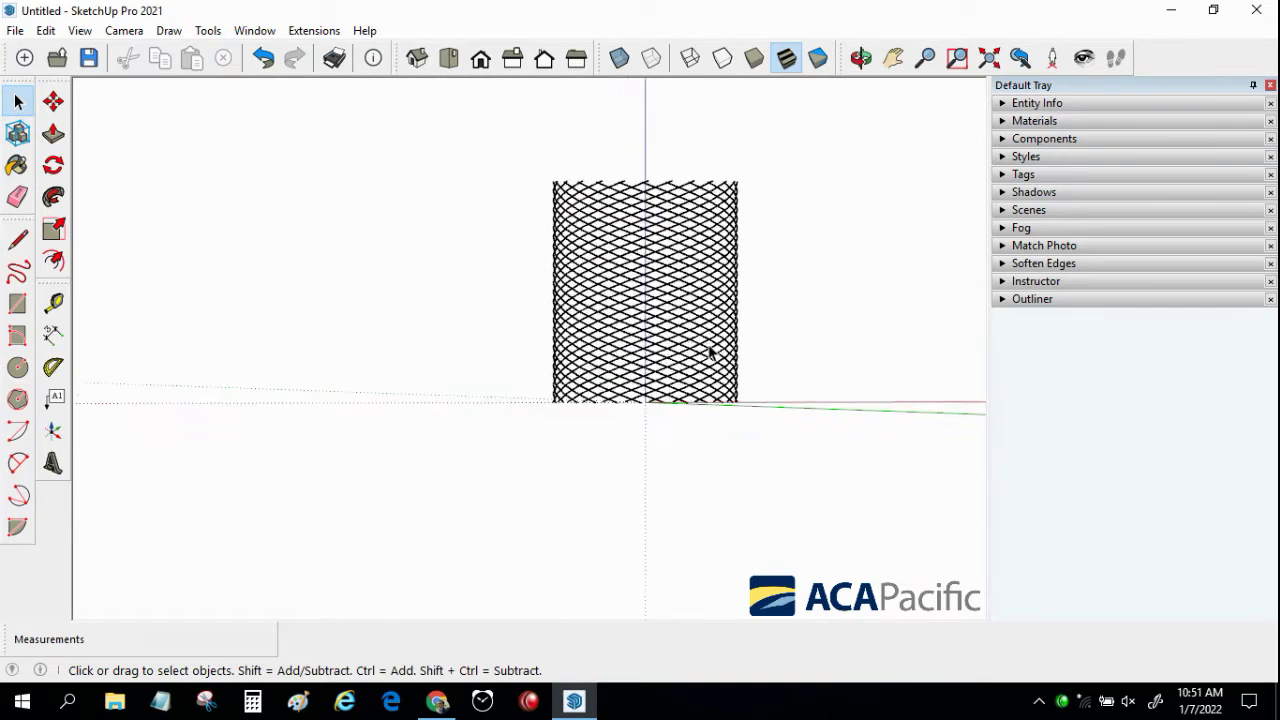
middle_click_drag(632, 316, 586, 451)
scroll(588, 440, "up", 3)
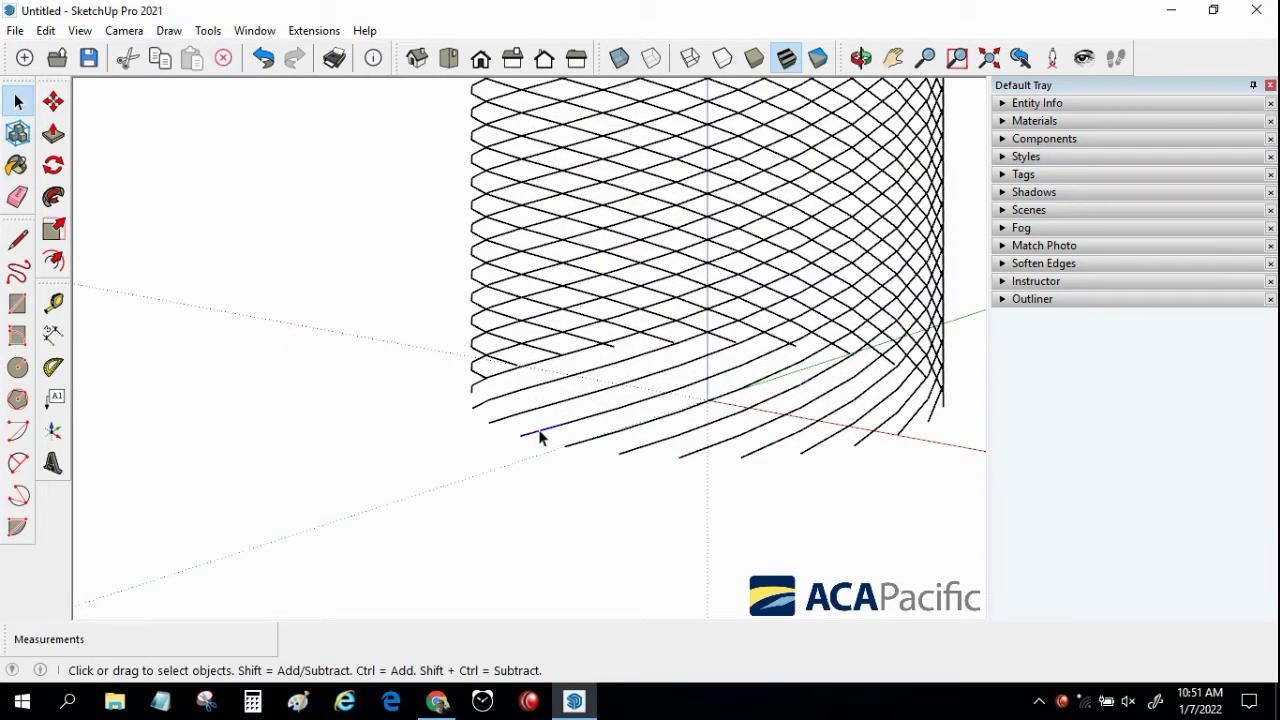
scroll(634, 404, "down", 3)
middle_click_drag(634, 404, 488, 531)
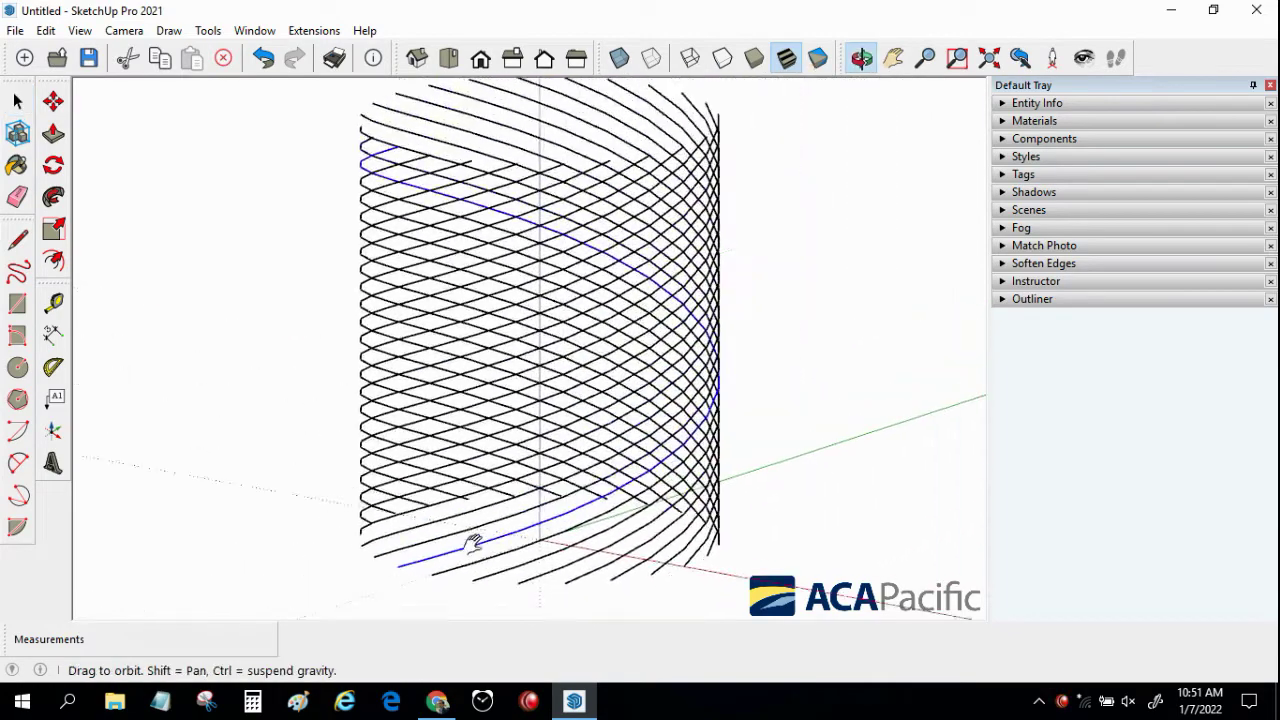
right_click(480, 556)
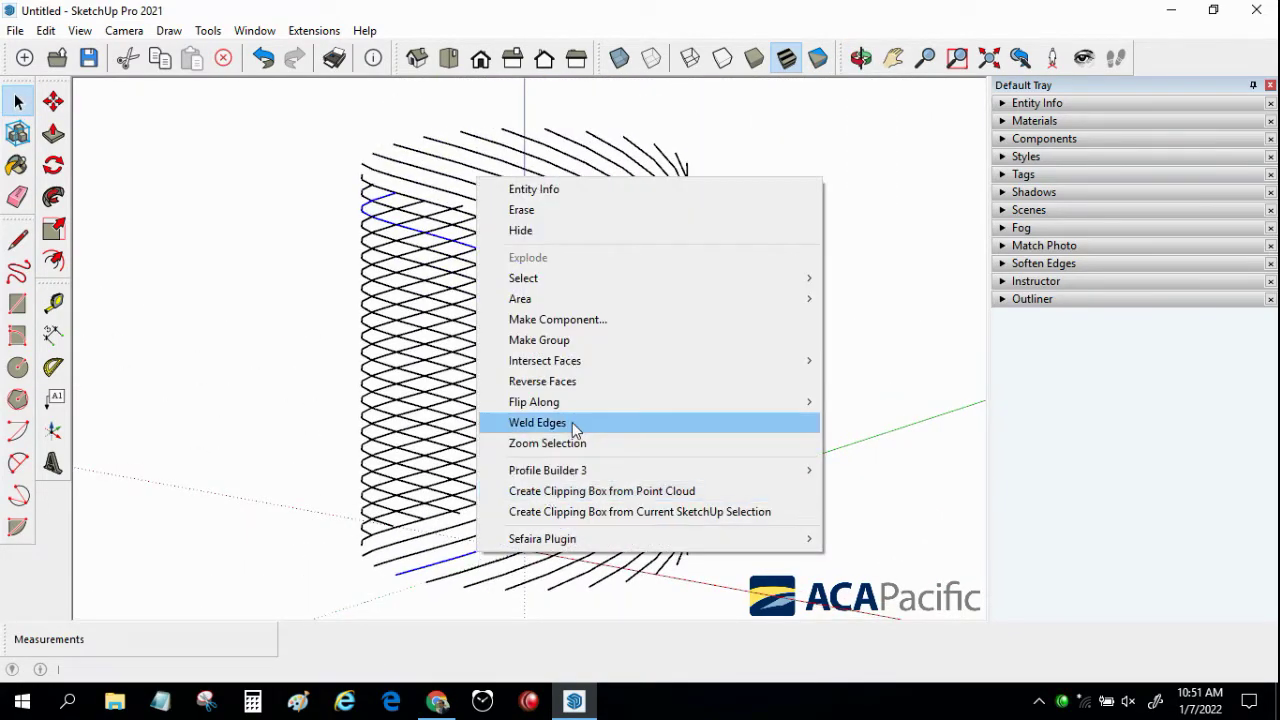
Weld the edges into a helix and erase the remaining lattice, leaving one helix curve
left_click(571, 341)
left_click(795, 340)
middle_click_drag(742, 298, 461, 205)
left_click_drag(275, 123, 744, 378)
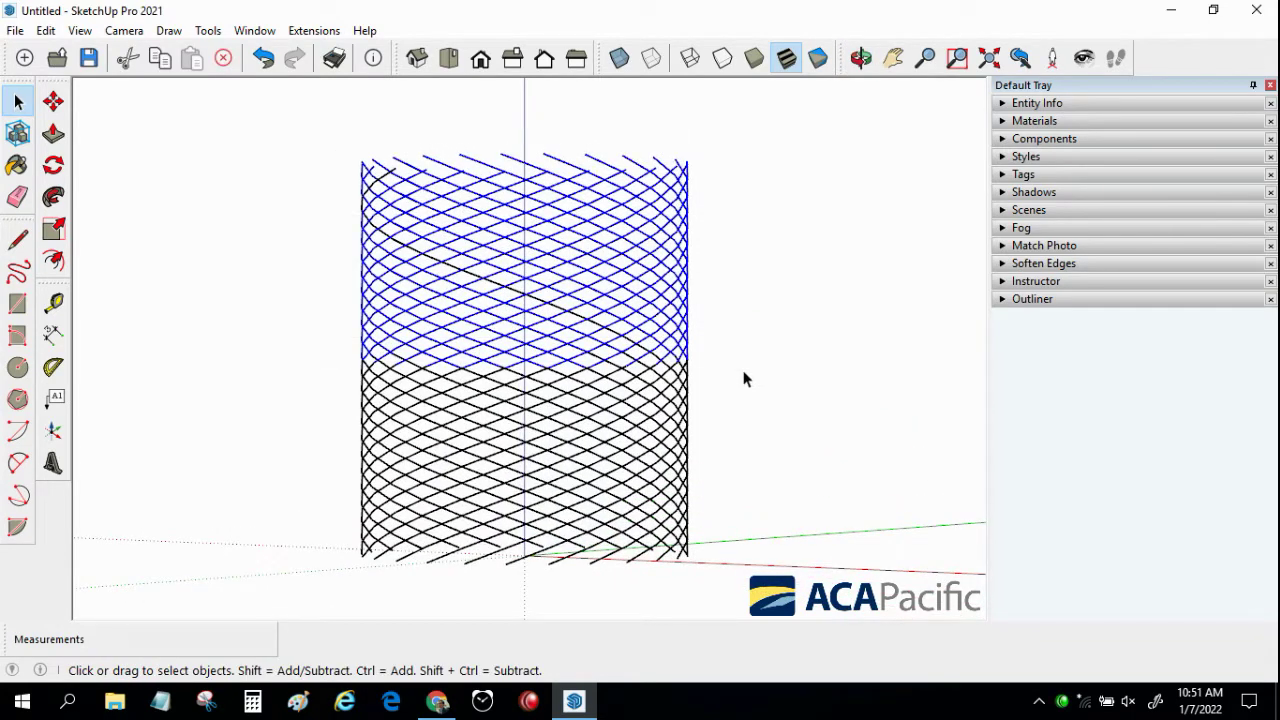
key("Delete")
left_click_drag(310, 352, 688, 545)
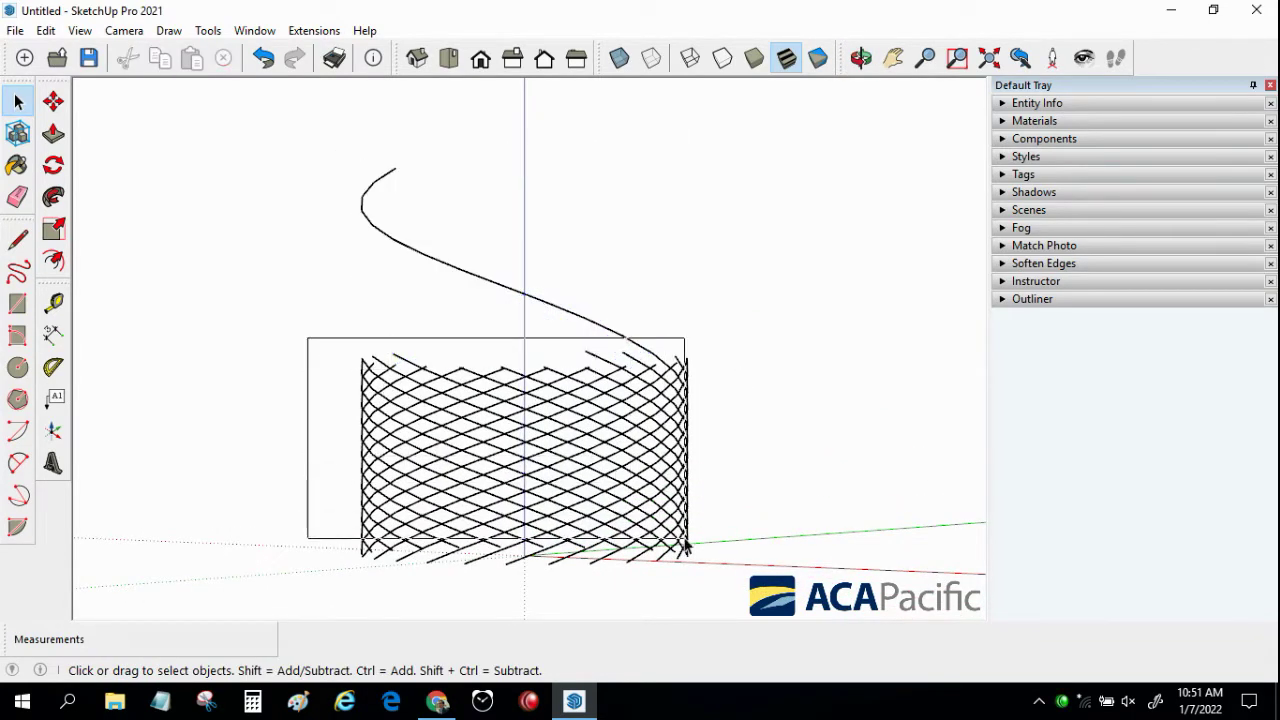
key("Delete")
middle_click_drag(749, 446, 690, 541)
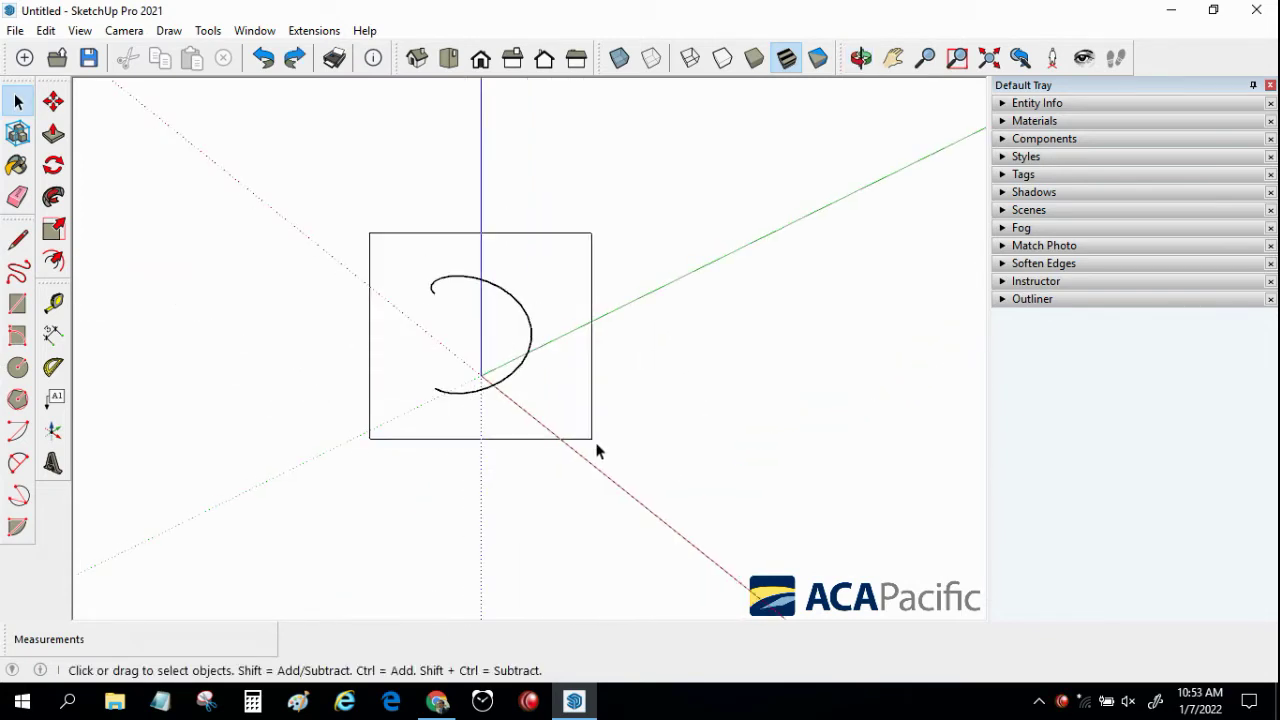
Copy the single helix curve 24 cm upward 30 times (30x) into one tall coil
left_click_drag(370, 234, 596, 446)
left_click(53, 102)
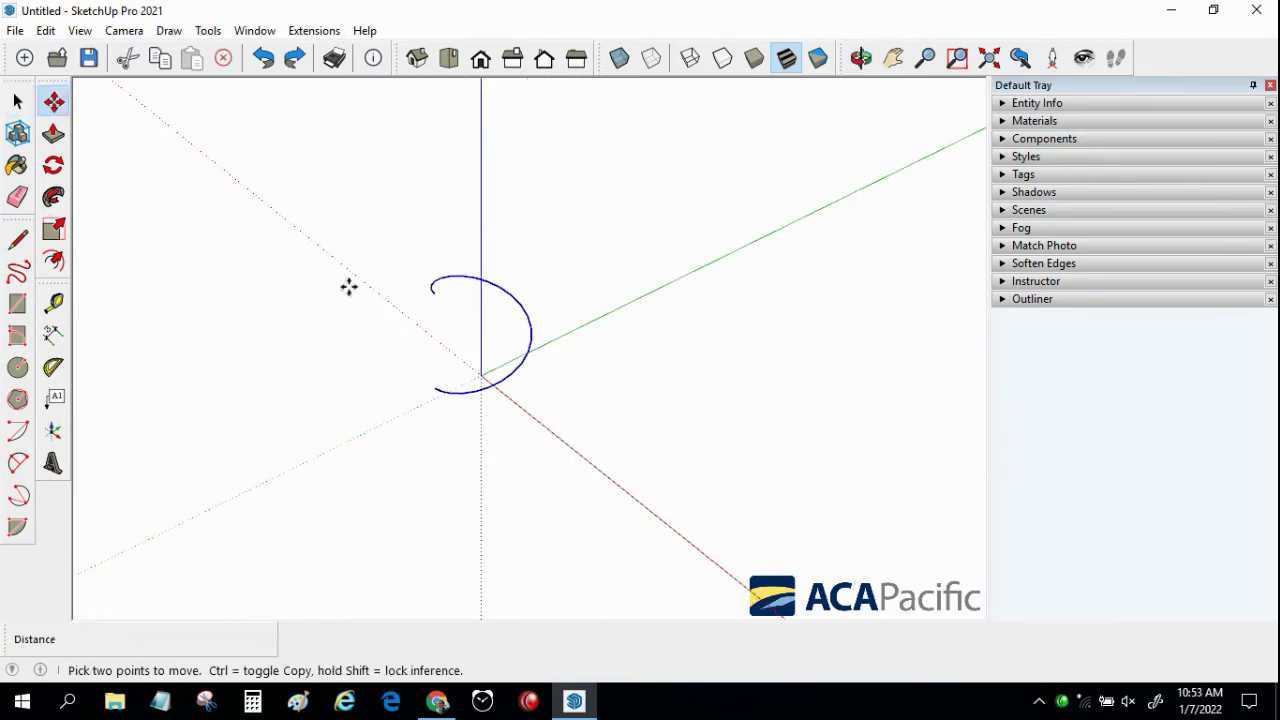
key("ctrl")
left_click(437, 387)
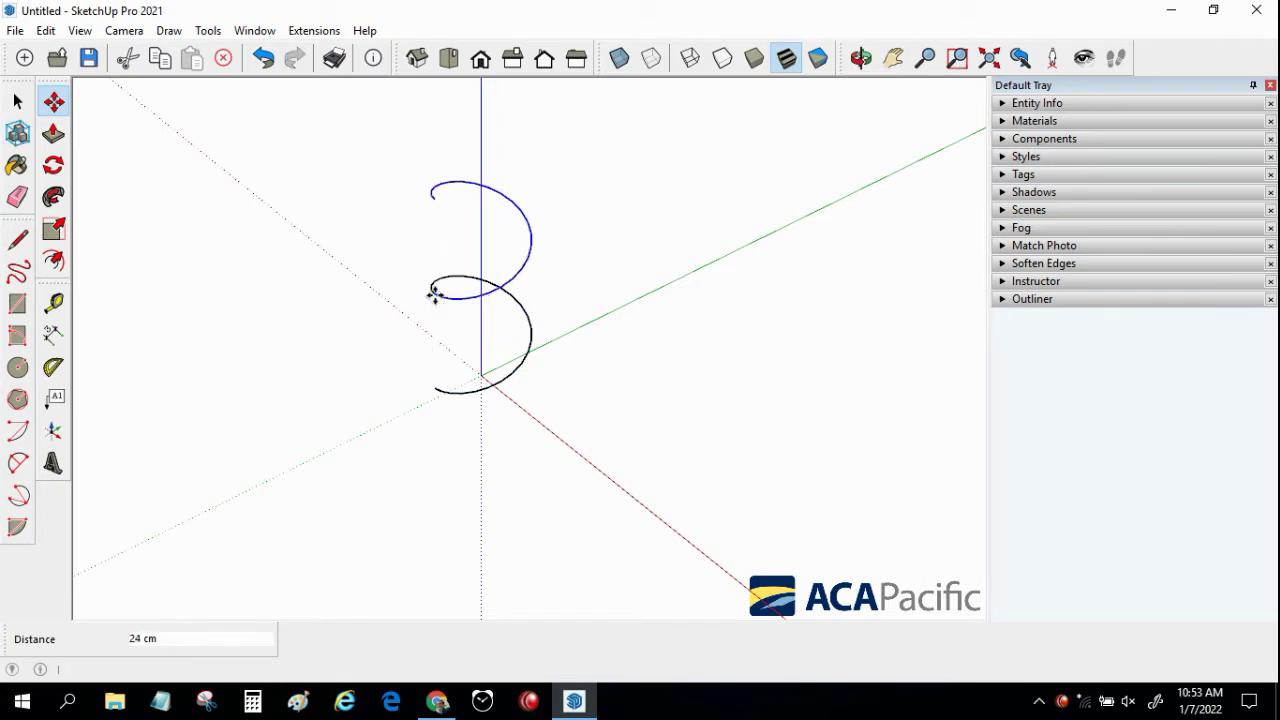
type("30")
key("Return")
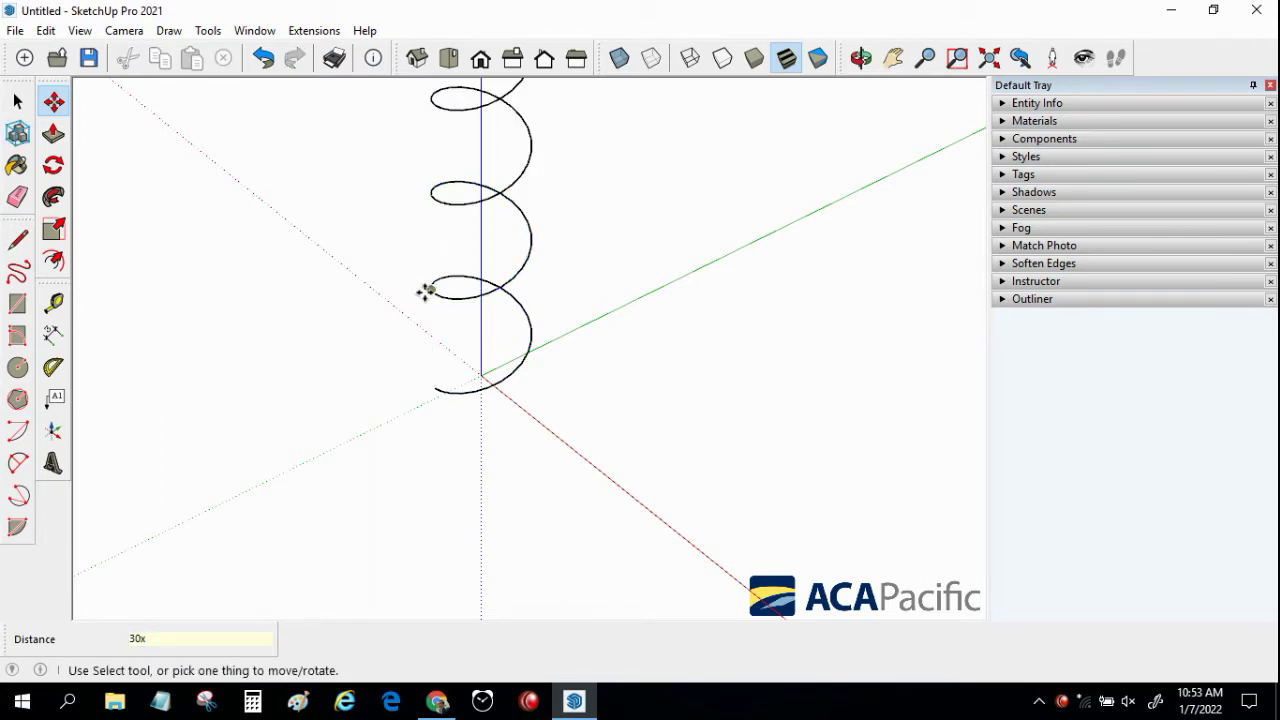
scroll(432, 291, "down", 3)
scroll(430, 290, "down", 3)
scroll(428, 290, "down", 2)
middle_click_drag(428, 290, 451, 357)
scroll(457, 254, "up", 2)
scroll(441, 206, "up", 2)
key("space")
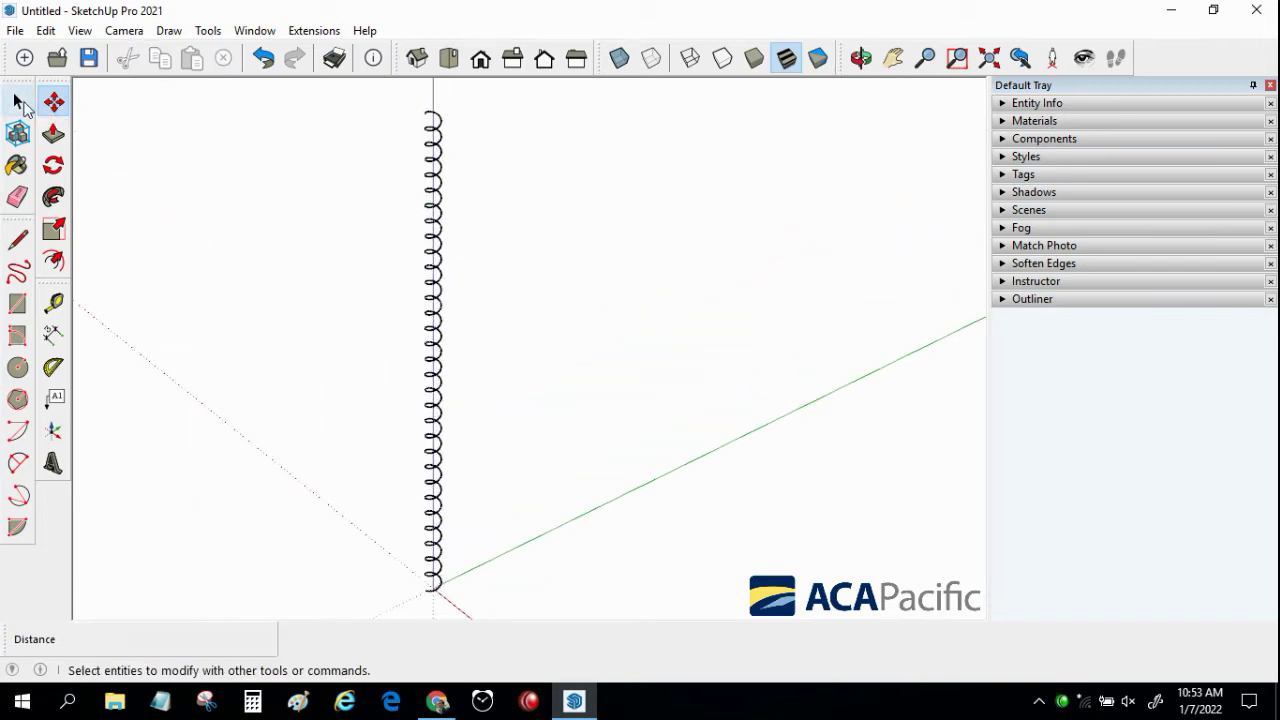
mouse_move(317, 214)
middle_mouse_down()
mouse_move(331, 229)
mouse_move(340, 143)
mouse_move(343, 209)
middle_mouse_up()
Scale the whole coil down along the blue axis to shorten it
mouse_move(345, 91)
left_mouse_down()
mouse_move(516, 466)
mouse_move(523, 590)
left_mouse_up()
left_click(54, 229)
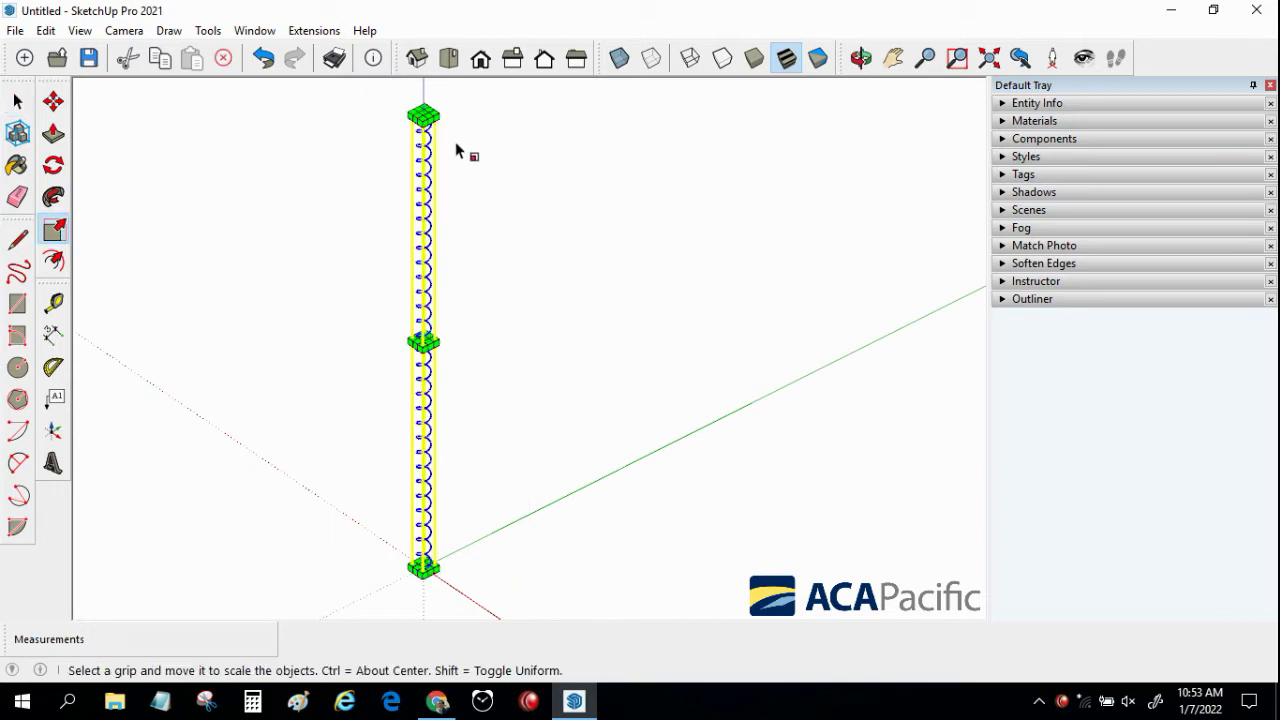
scroll(426, 118, "up", 1)
scroll(424, 116, "up", 3)
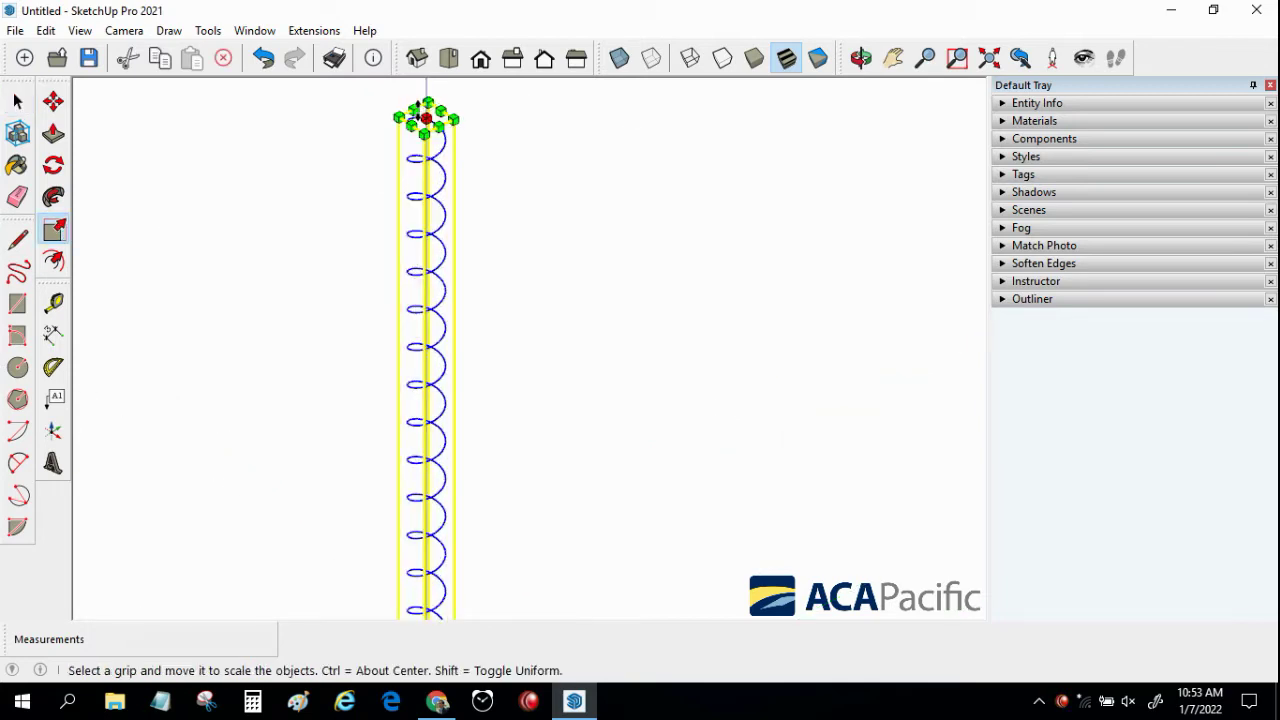
left_click_drag(425, 118, 471, 514)
key("Escape")
middle_click_drag(460, 469, 474, 138)
left_click_drag(474, 138, 437, 500)
middle_click_drag(437, 500, 443, 265)
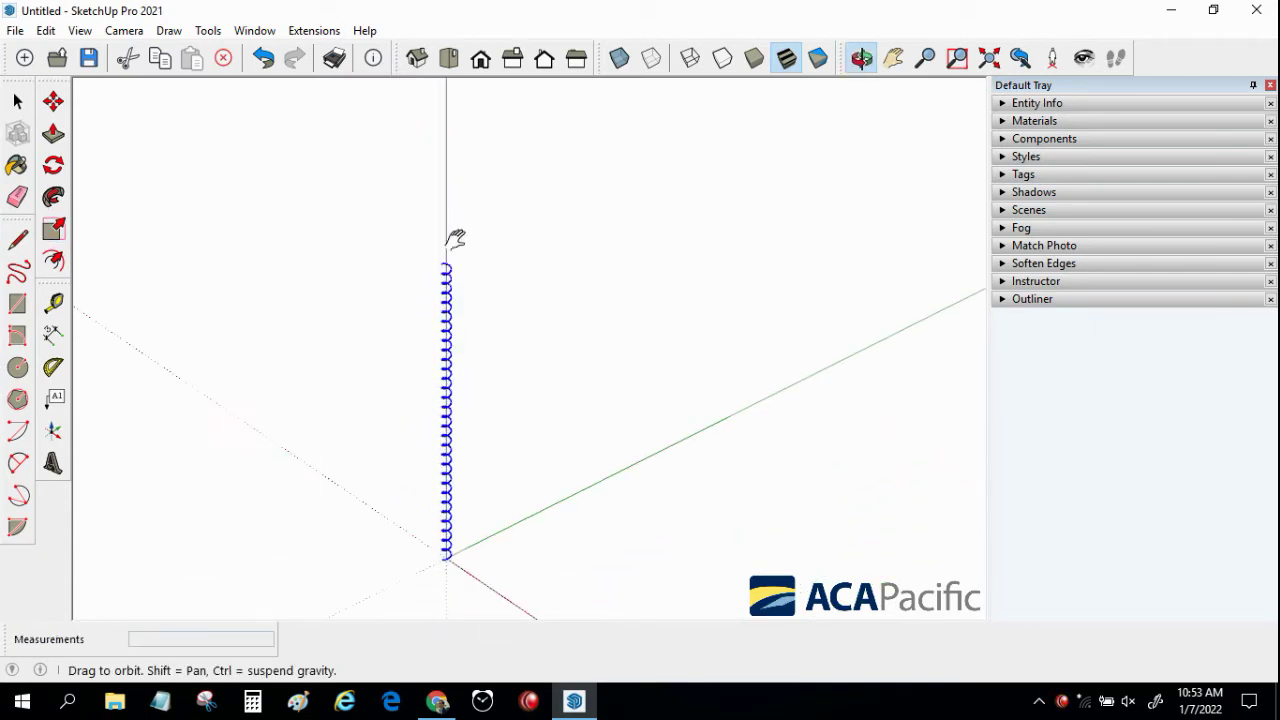
scroll(445, 370, "up", 2)
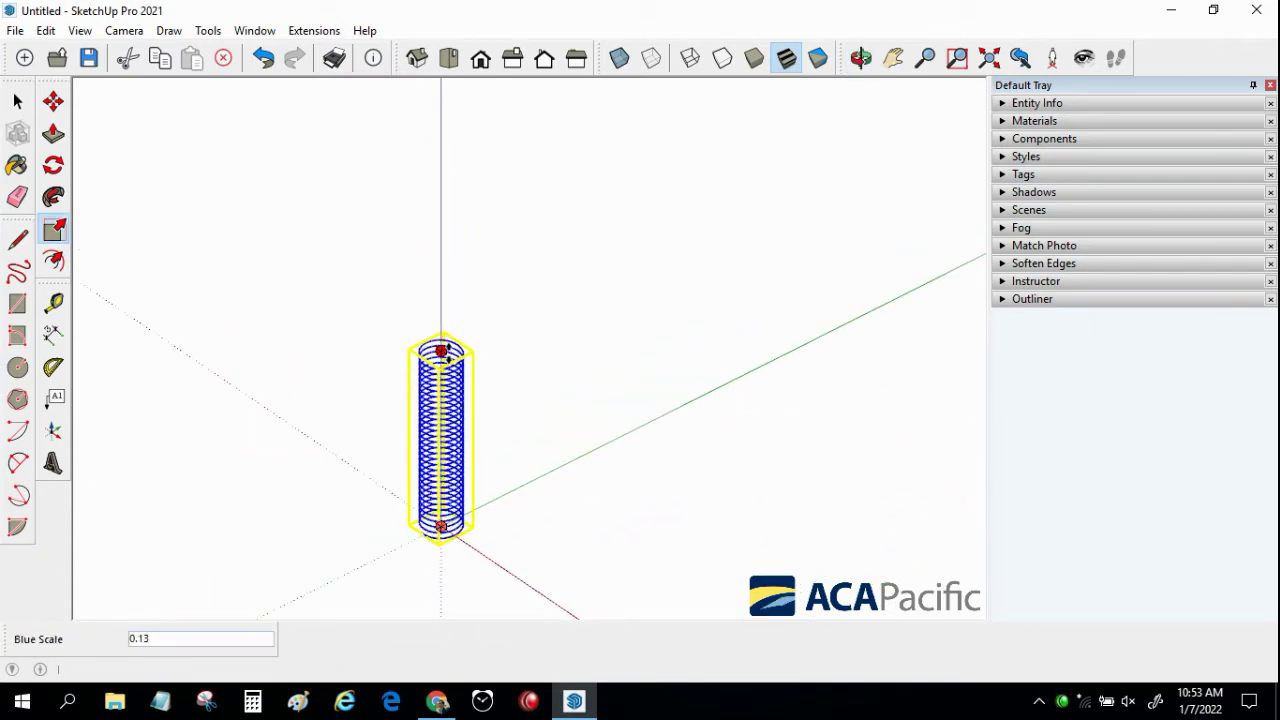
left_click_drag(445, 330, 441, 190)
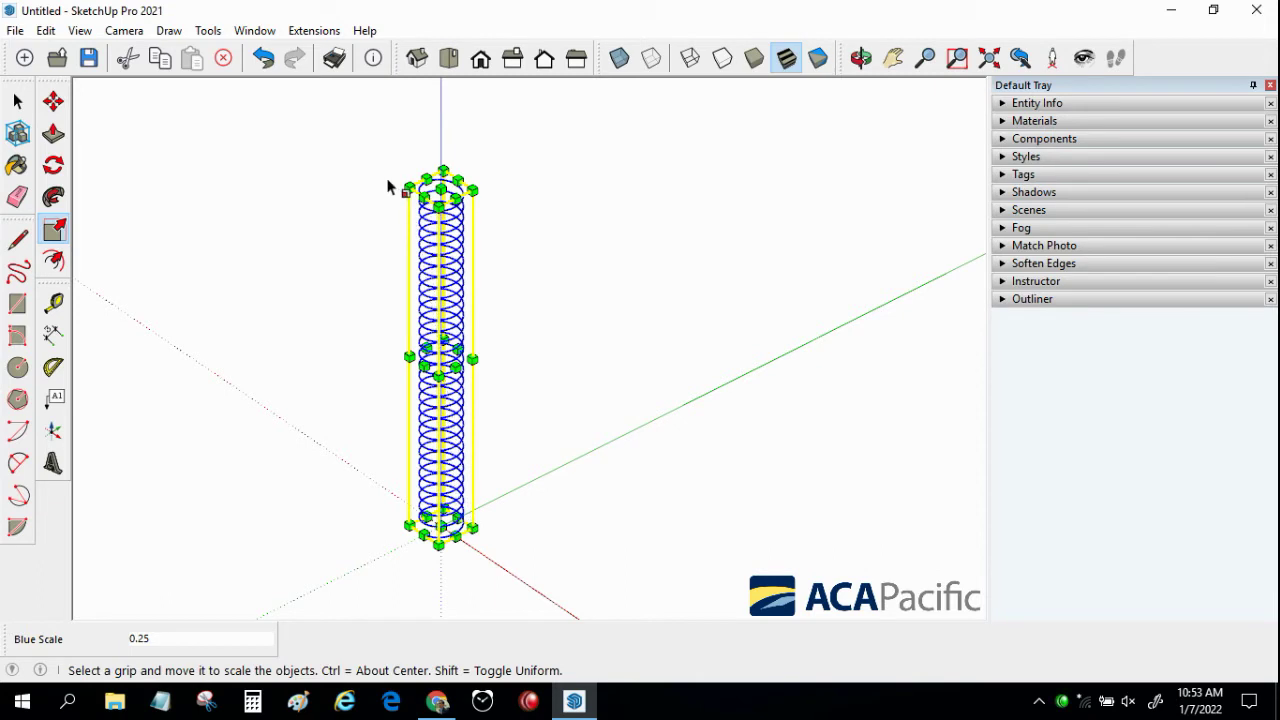
key("space")
left_click(364, 204)
middle_click_drag(366, 291, 394, 128)
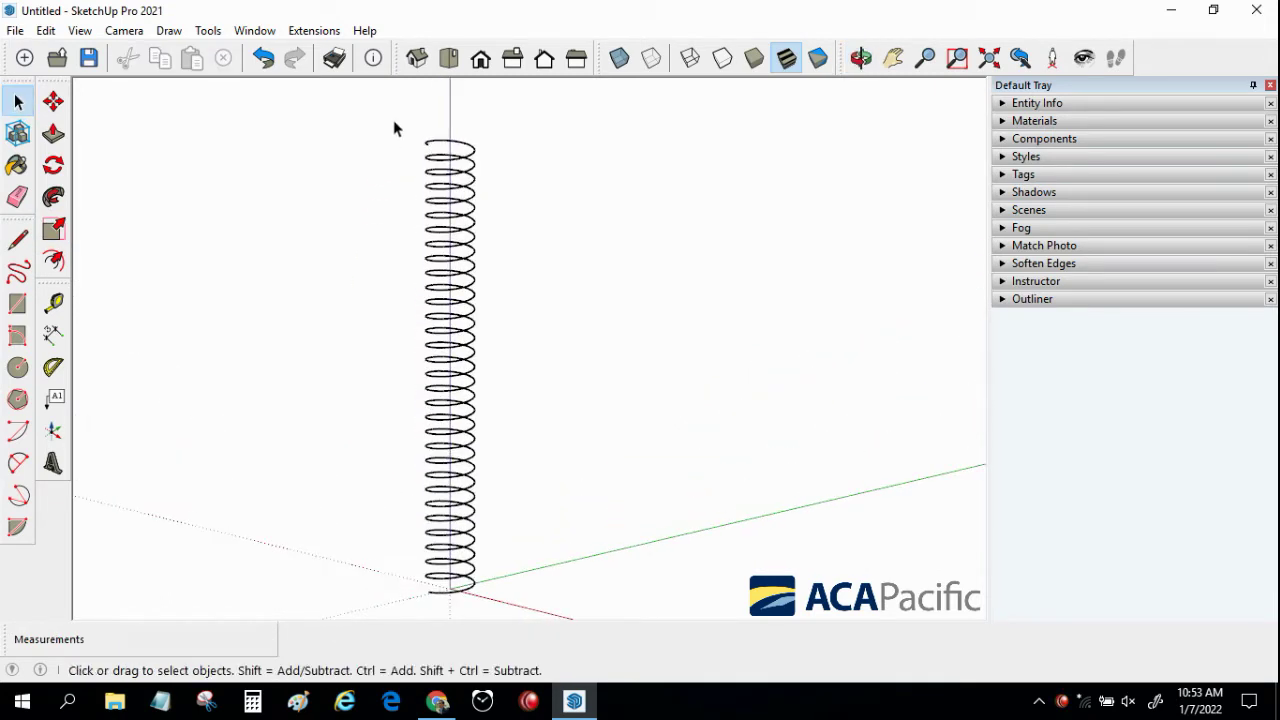
Compress the top turns of the coil vertically to 0.50
left_click(54, 229)
left_click_drag(450, 140, 449, 186)
key("space")
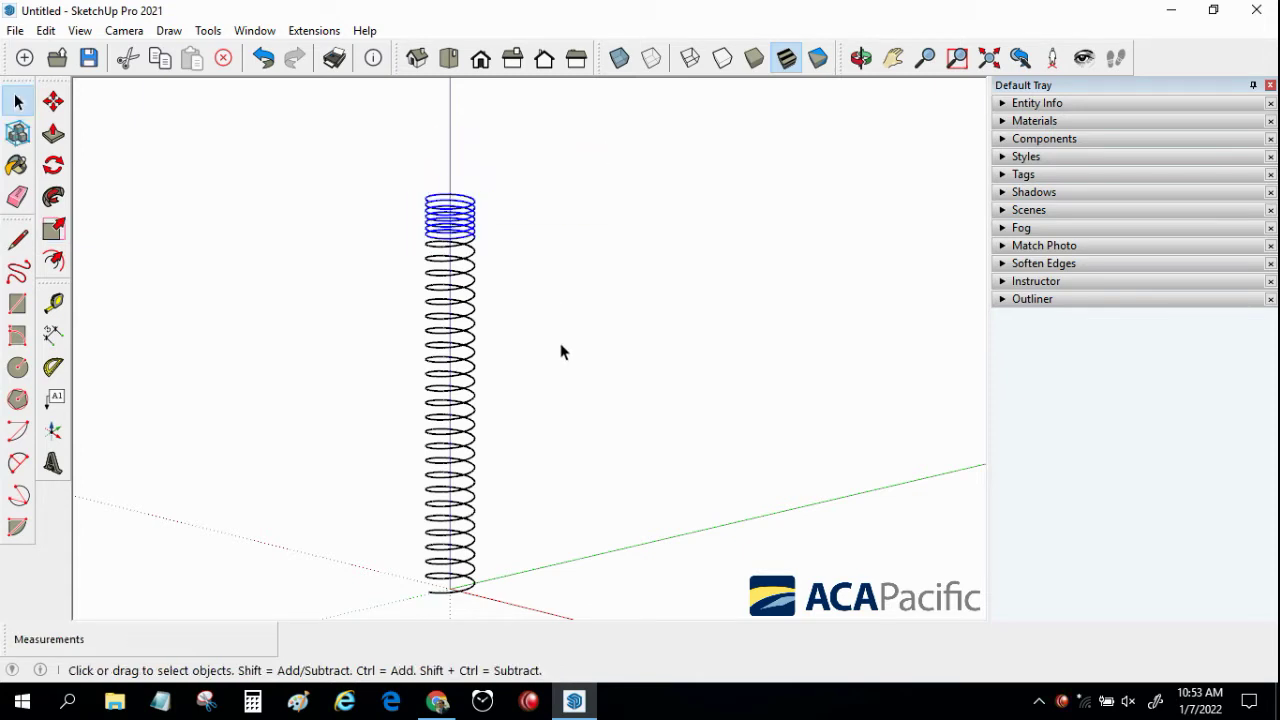
mouse_move(516, 480)
middle_mouse_down()
mouse_move(506, 383)
mouse_move(476, 474)
middle_mouse_up()
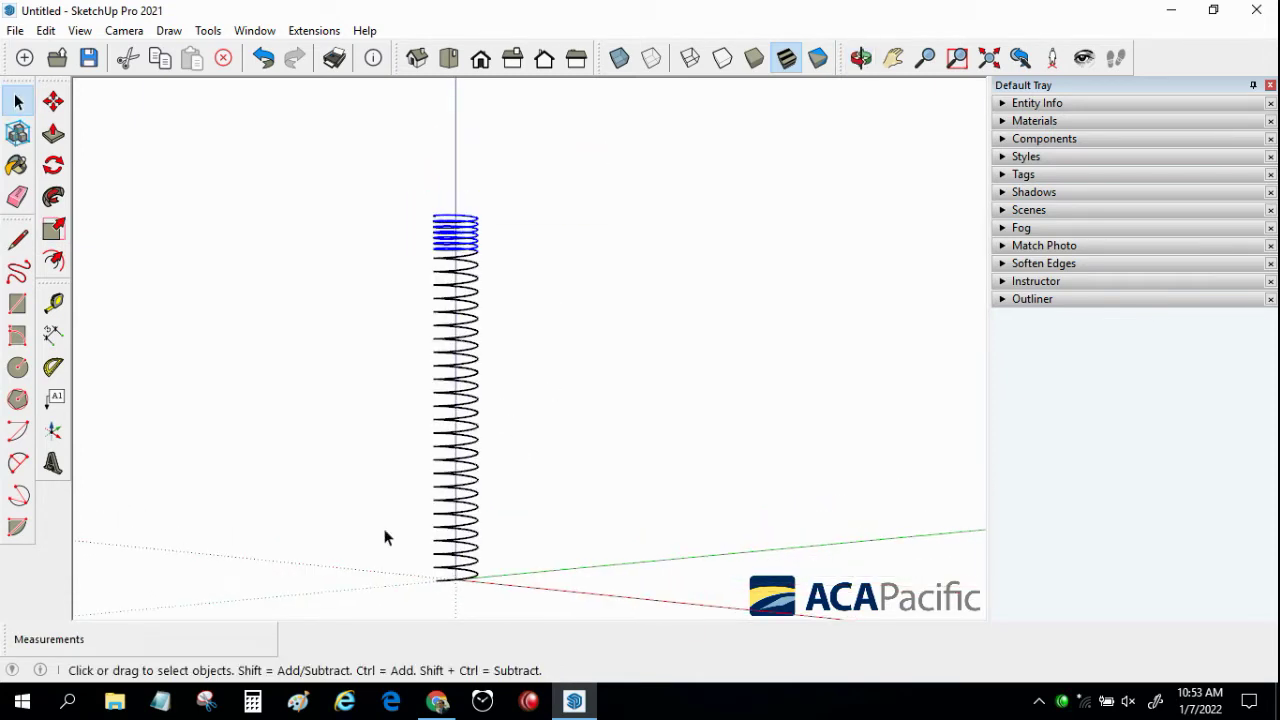
Compress the bottom turns of the coil vertically to 0.30
left_click_drag(541, 608, 541, 608)
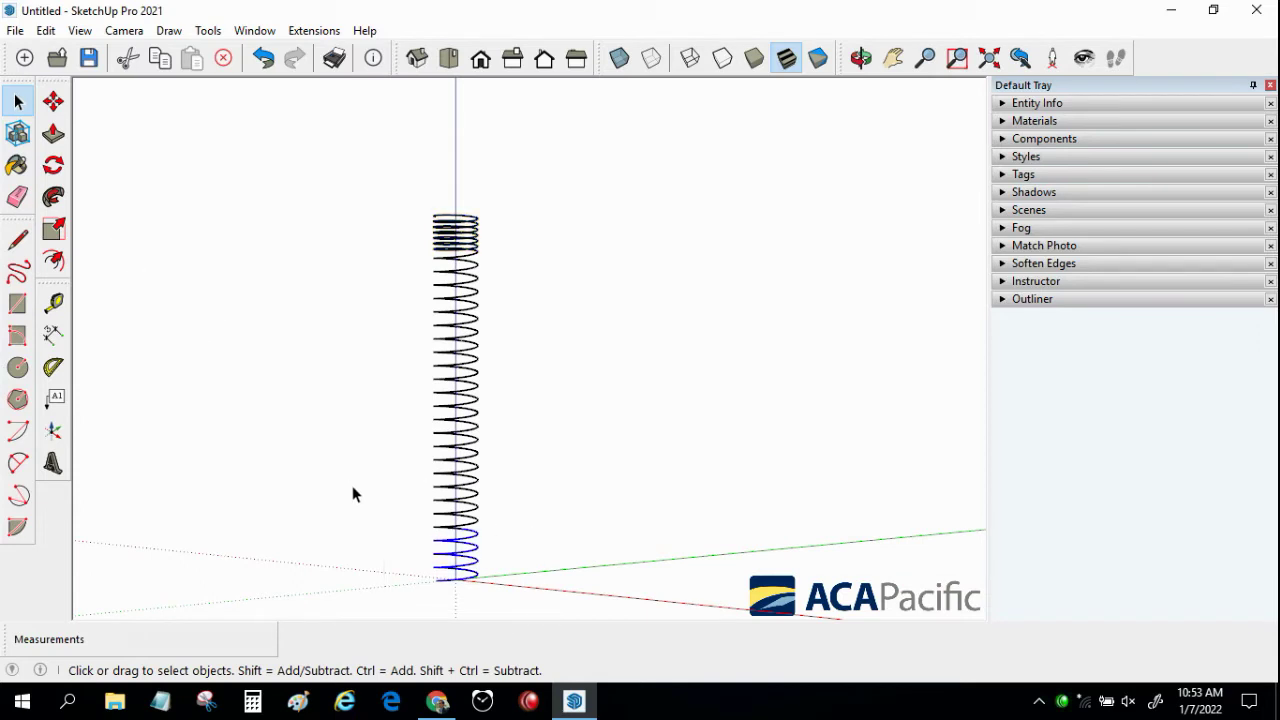
left_click(54, 229)
mouse_move(495, 600)
middle_mouse_down()
mouse_move(445, 623)
mouse_move(438, 600)
middle_mouse_up()
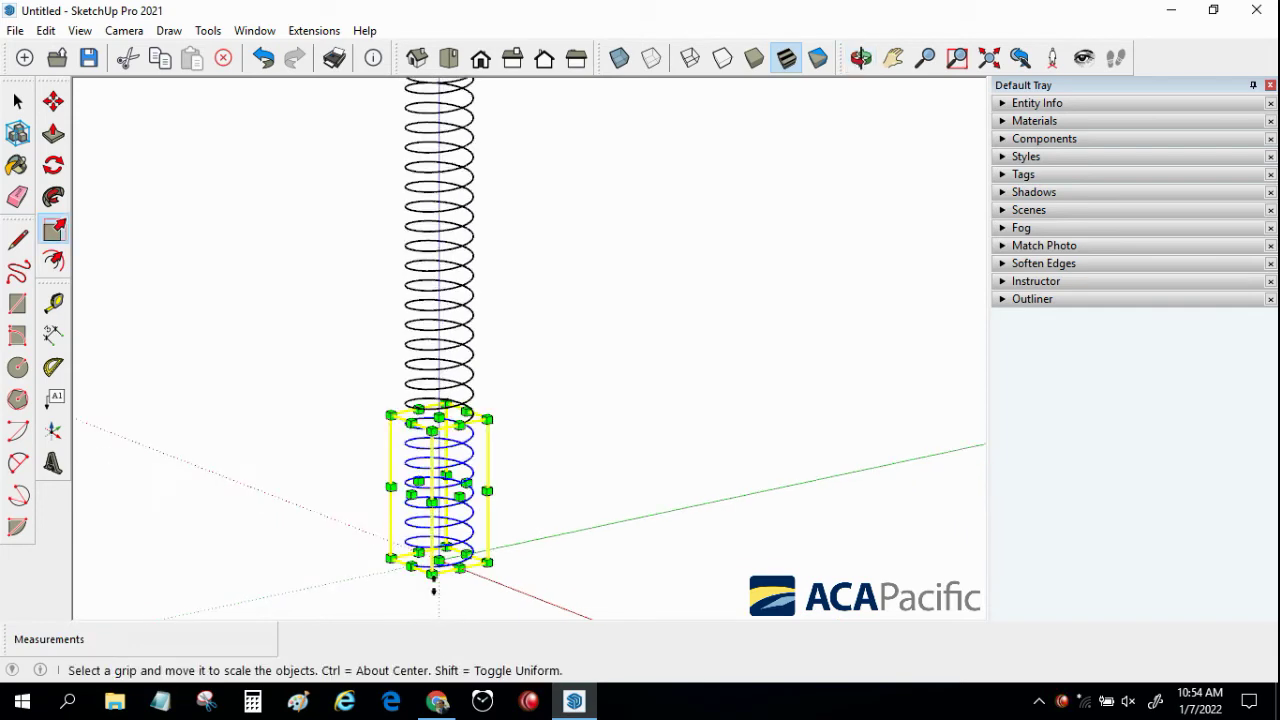
left_click_drag(438, 560, 438, 465)
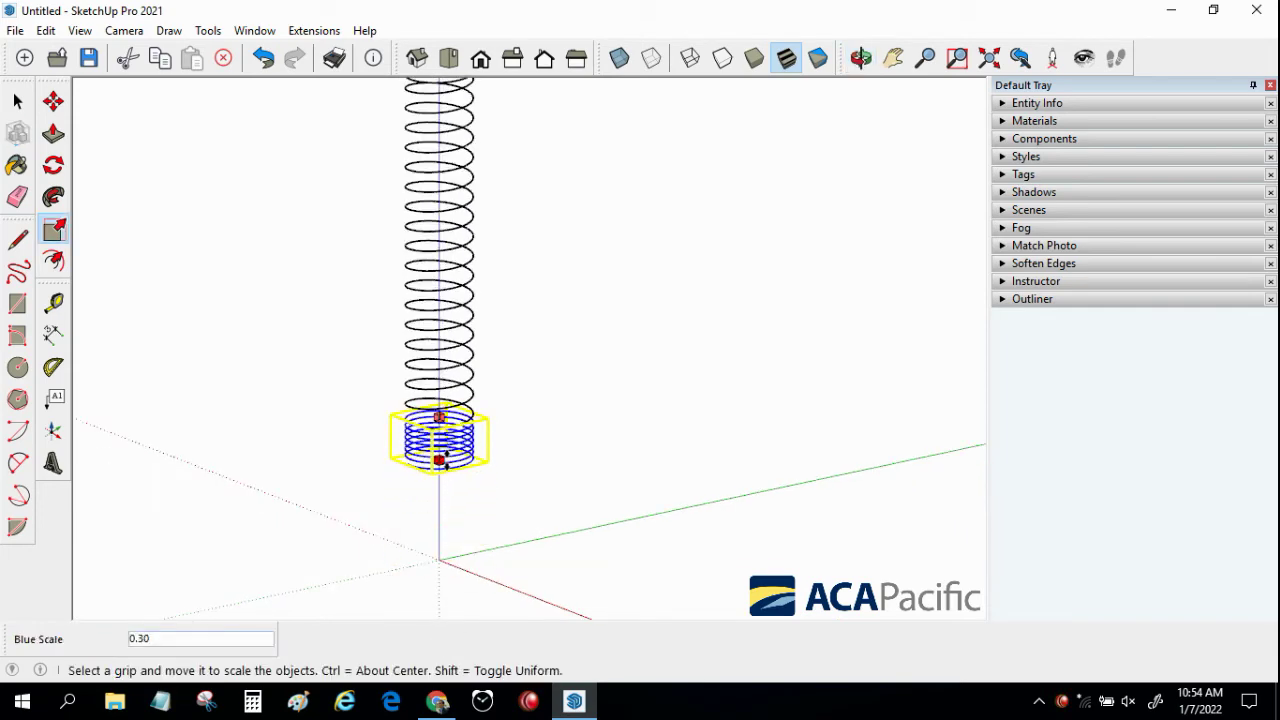
left_click(17, 101)
left_click(262, 211)
scroll(309, 269, "down", 3)
mouse_move(309, 269)
middle_mouse_down("shift")
mouse_move(308, 366)
mouse_move(277, 500)
mouse_move(323, 129)
mouse_move(284, 414)
middle_mouse_up("shift")
Draw a 0.7-radius circle at the lower end of the helix
scroll(366, 451, "up", 2)
scroll(366, 451, "up", 3)
scroll(368, 437, "up", 3)
middle_click_drag(368, 437, 920, 297)
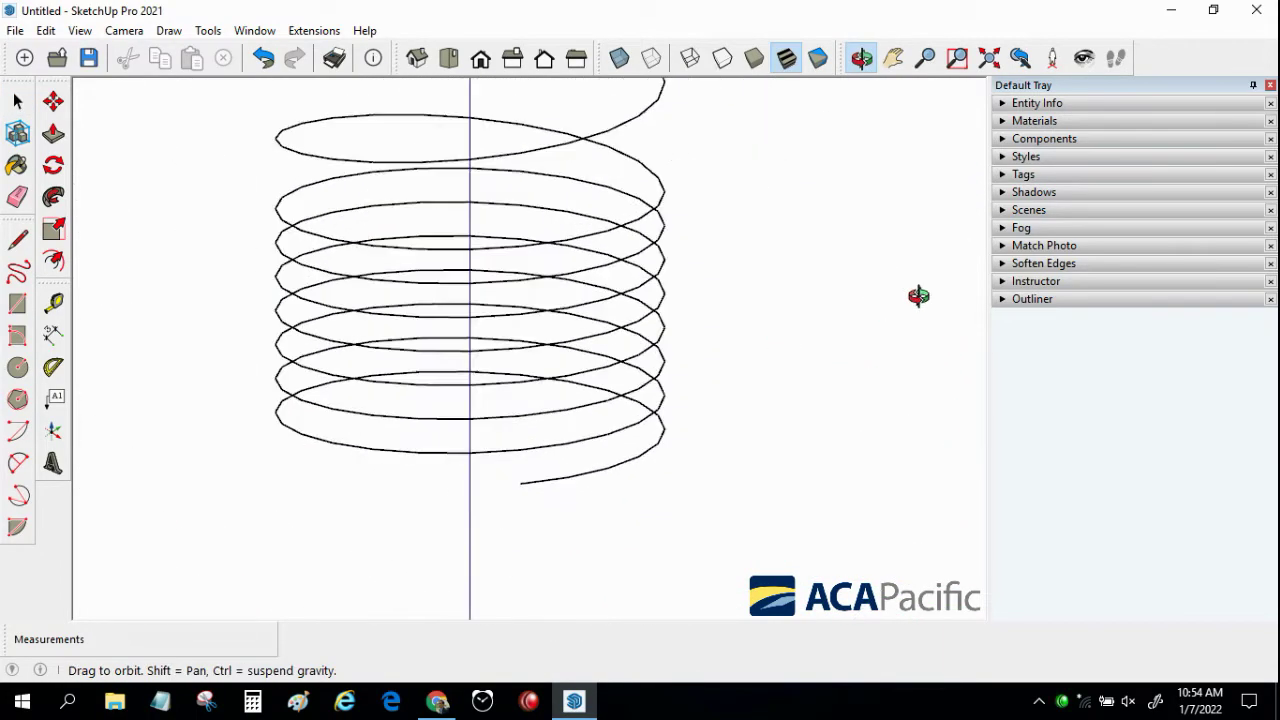
left_click(16, 372)
middle_click_drag(430, 488, 628, 491)
scroll(610, 457, "up", 3)
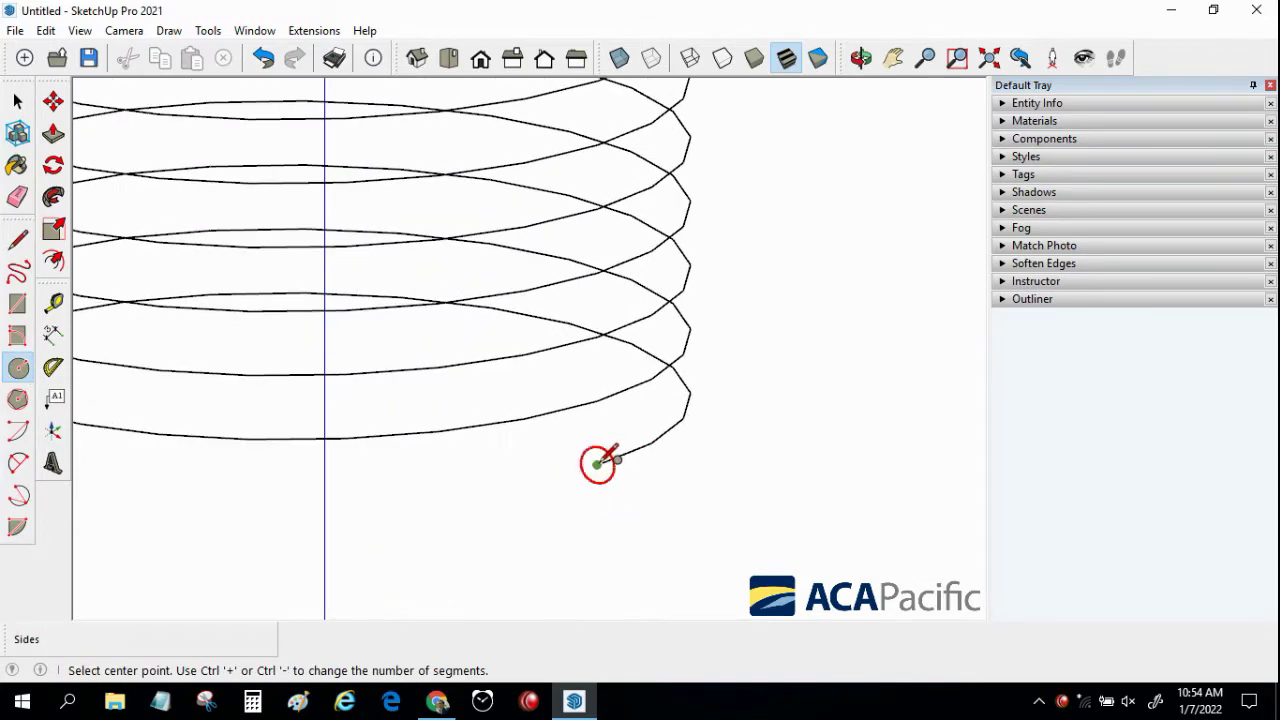
left_click(597, 464)
middle_click_drag(622, 432, 628, 400)
type("0.7")
key("Return")
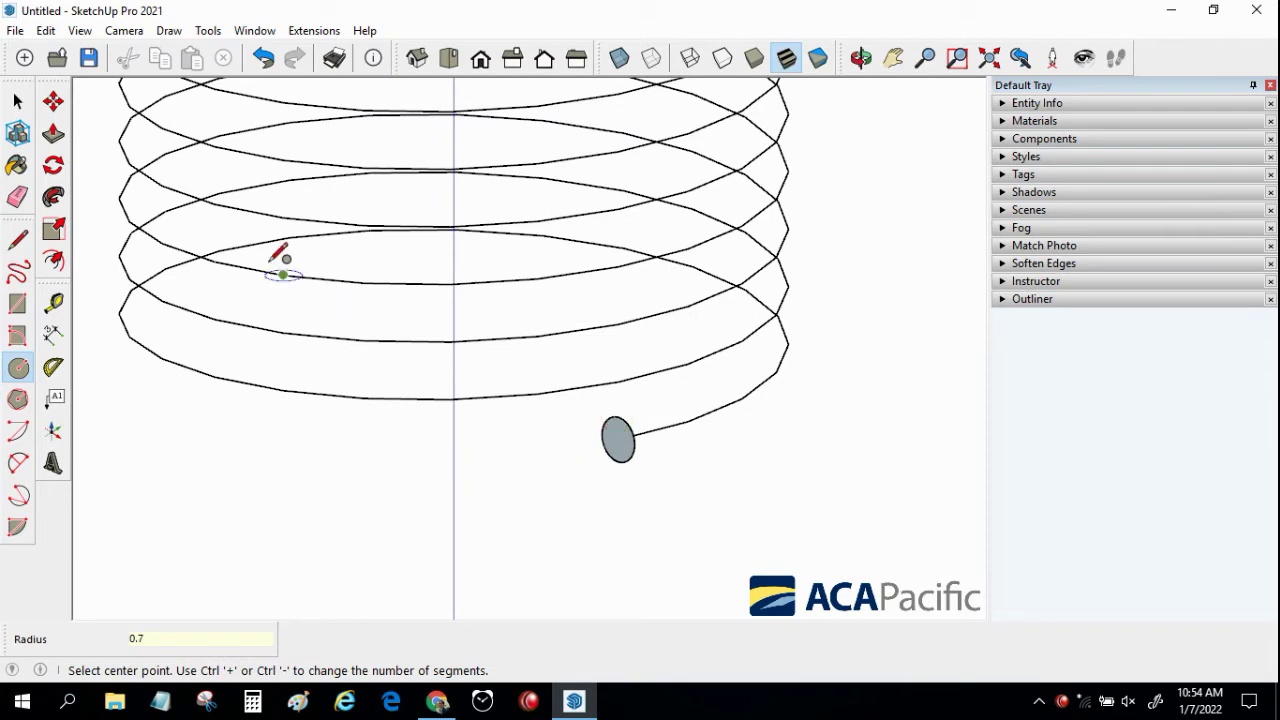
Select the helix and Follow Me the circle along it to form a solid wire
left_click(17, 100)
scroll(481, 399, "down", 2)
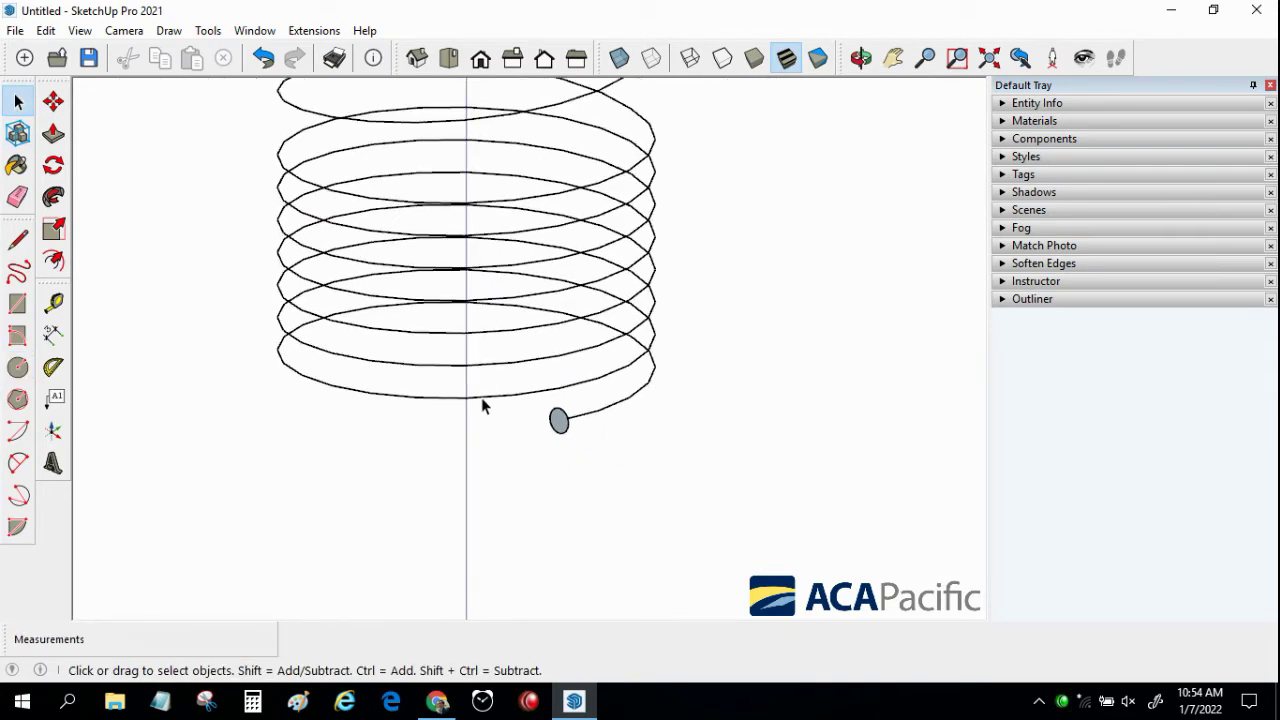
scroll(481, 399, "down", 2)
left_click(479, 397)
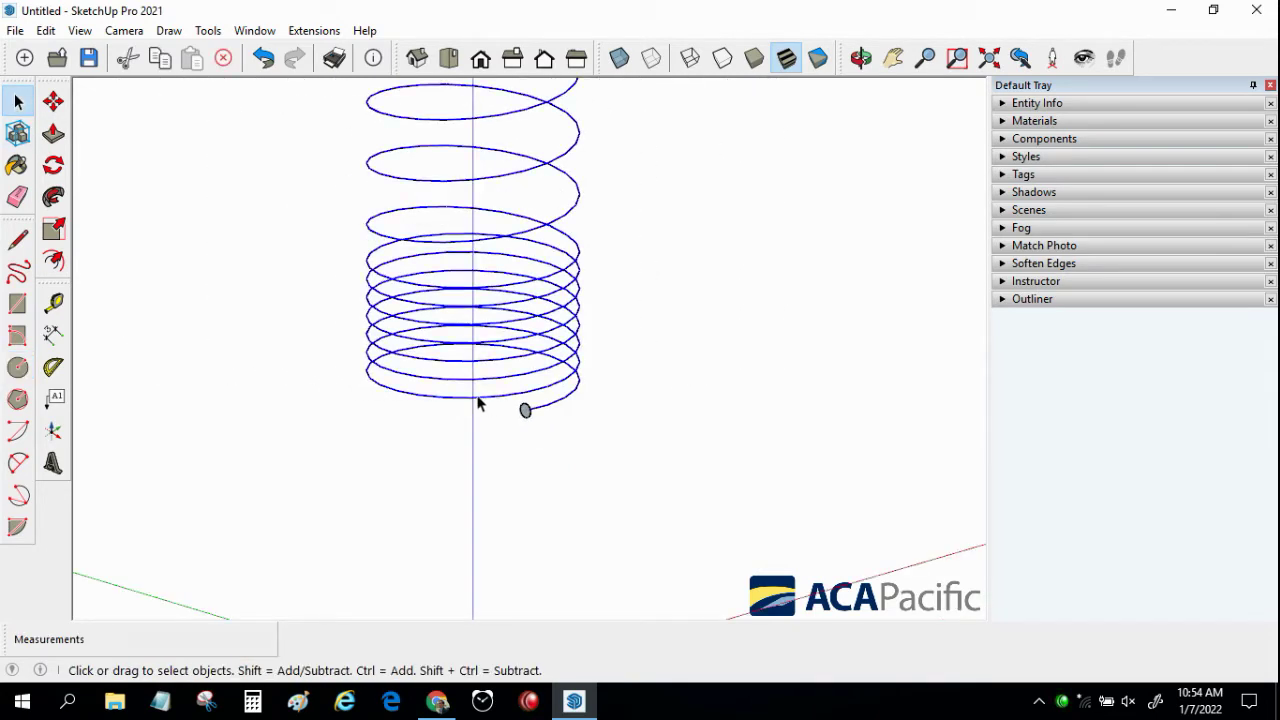
scroll(479, 402, "down", 1)
scroll(517, 409, "up", 2)
scroll(531, 414, "up", 2)
scroll(546, 417, "up", 2)
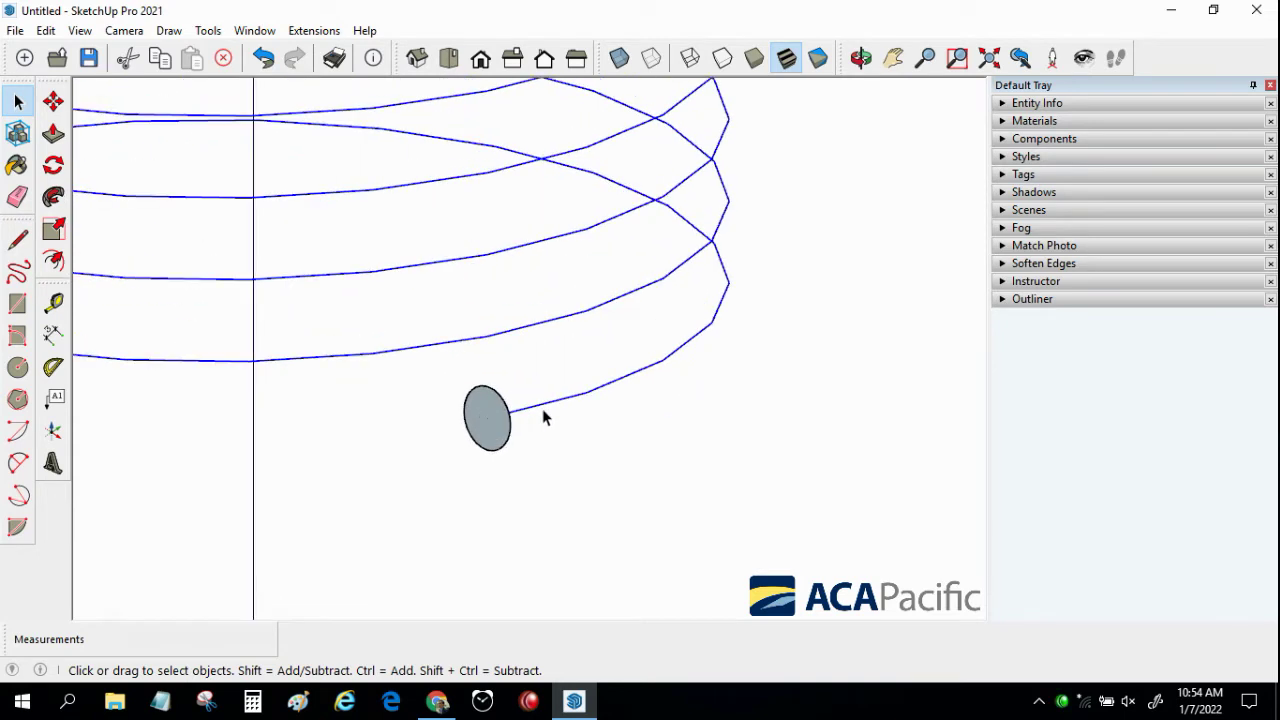
left_click(54, 198)
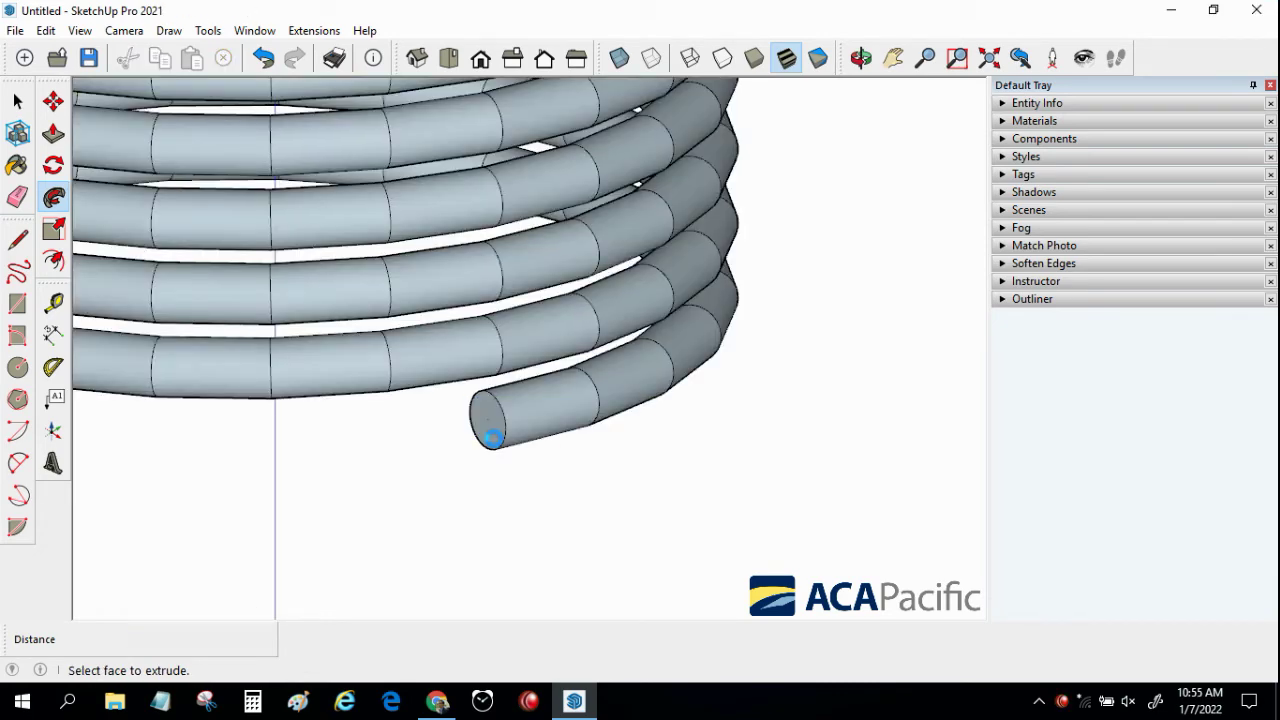
scroll(492, 438, "down", 5)
scroll(330, 360, "down", 3)
key("space")
mouse_move(140, 160)
middle_mouse_down()
mouse_move(395, 448)
mouse_move(317, 189)
middle_mouse_up()
left_click_drag(314, 157, 629, 594)
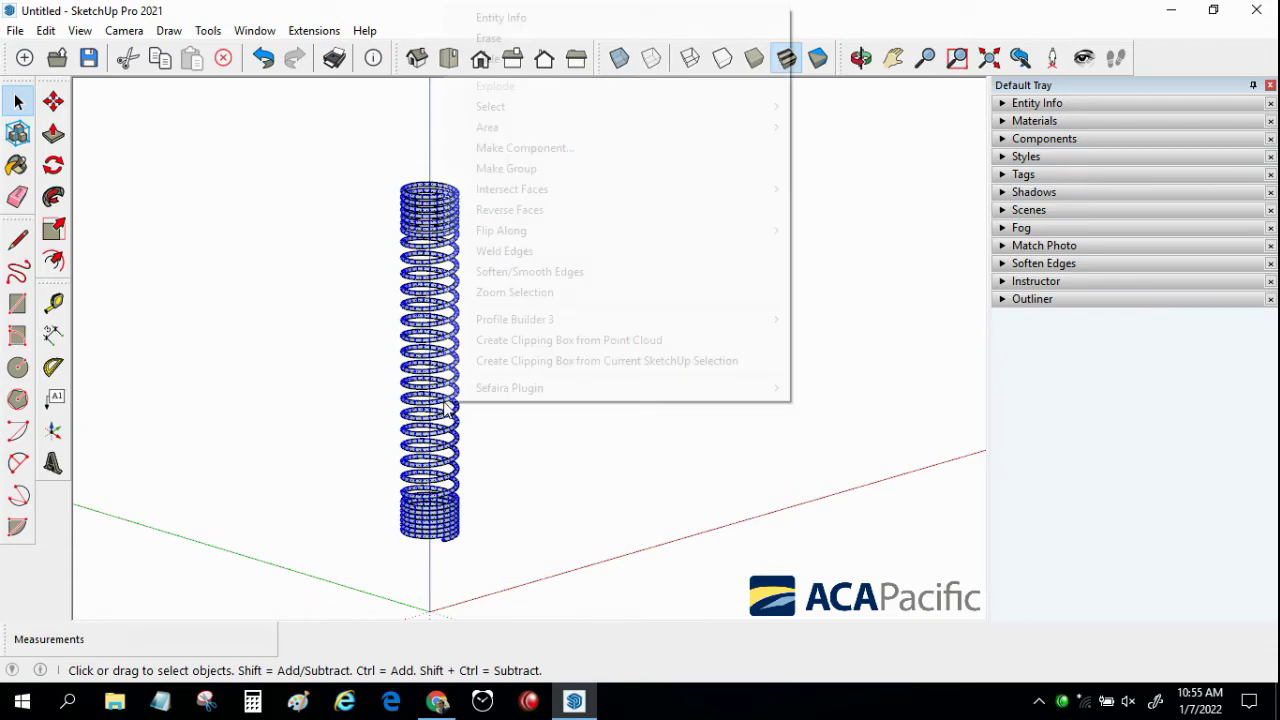
Reverse the spring's faces and soften its edges at 157.2° with smooth normals
right_click(446, 408)
left_click(507, 213)
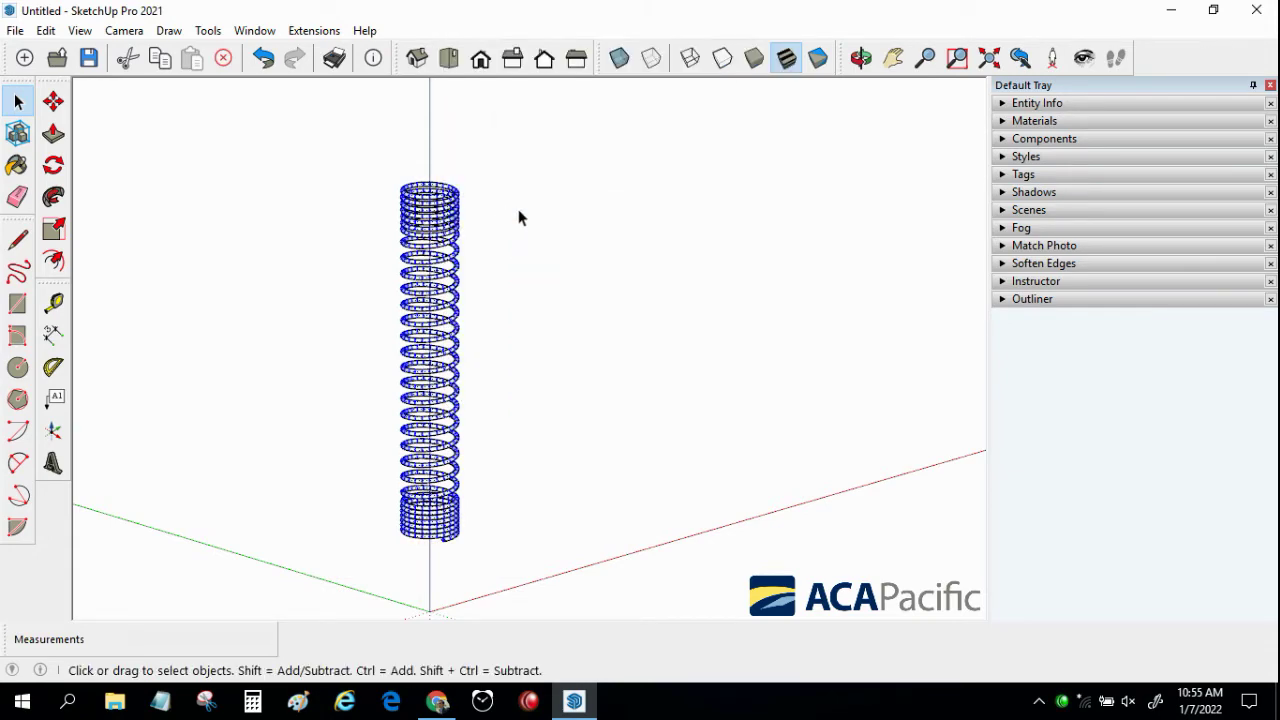
scroll(455, 460, "up", 3)
scroll(455, 455, "down", 3)
scroll(455, 455, "down", 1)
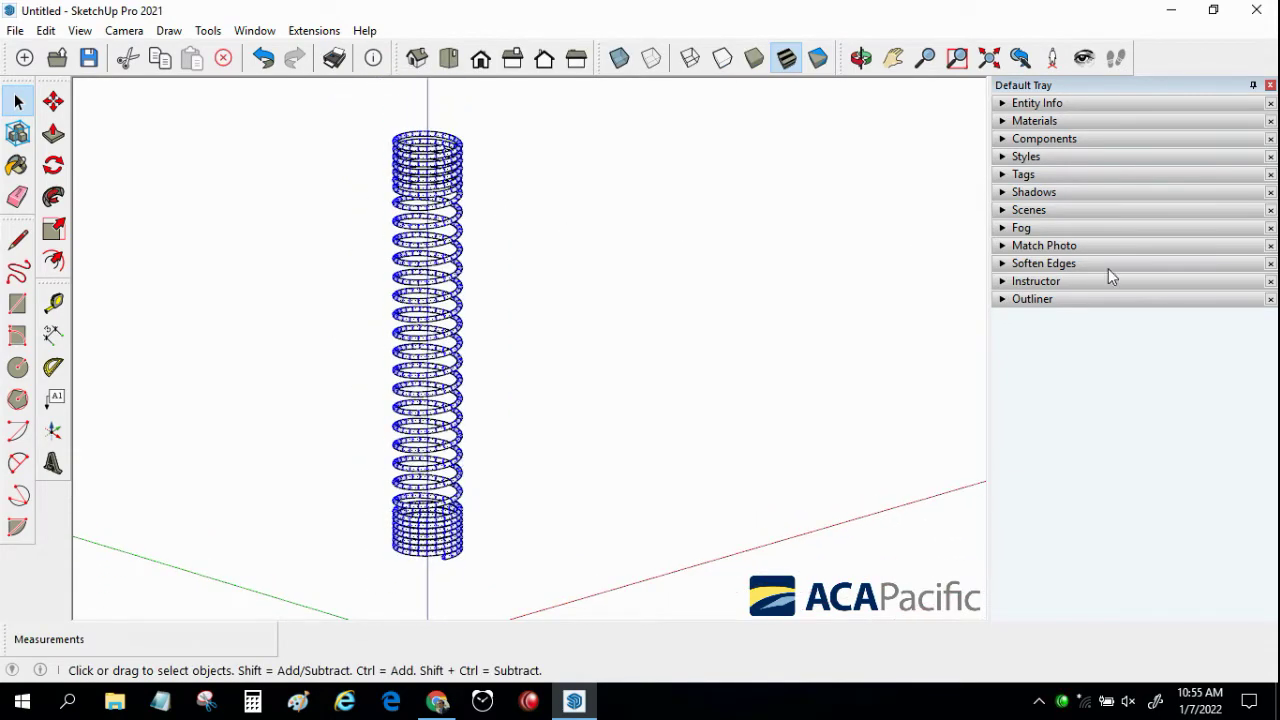
left_click(1005, 265)
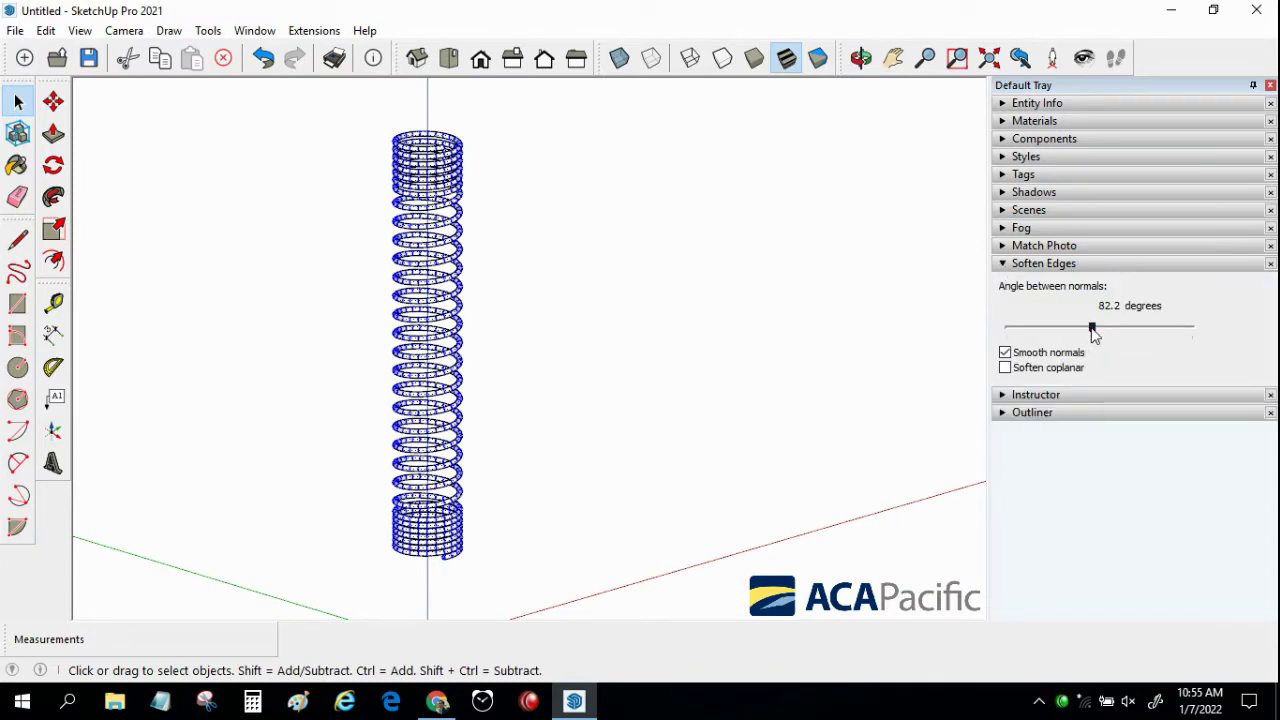
left_click_drag(1092, 333, 1169, 333)
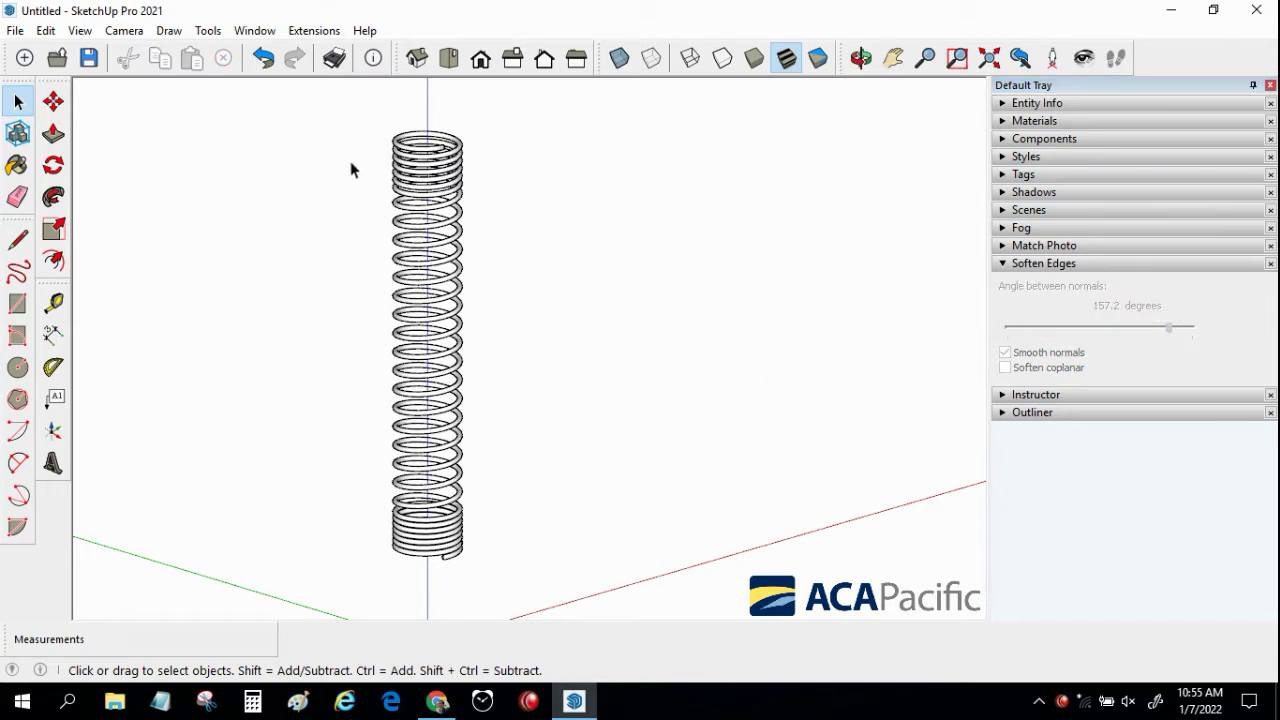
Make the whole spring a single group
left_click_drag(307, 114, 554, 595)
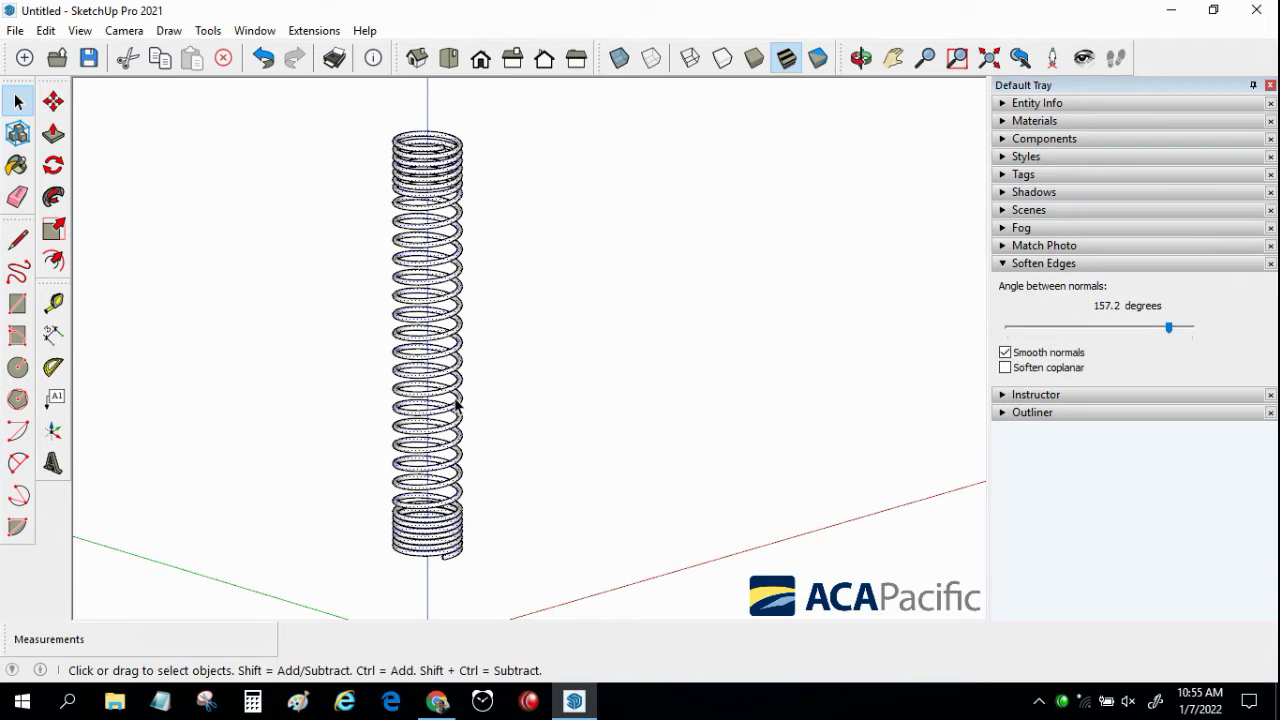
right_click(455, 405)
left_click(580, 165)
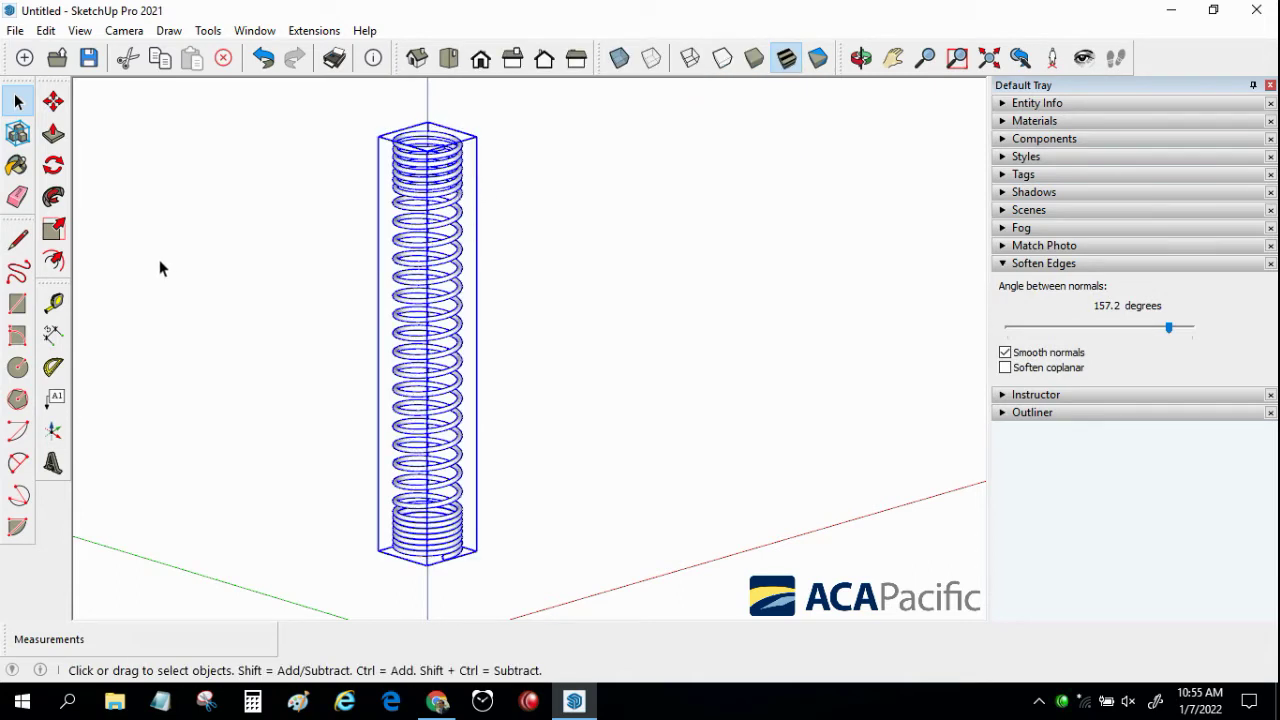
Scale the spring group from its top grip to Blue Scale 0.76 and inspect its top opening
left_click(55, 231)
mouse_move(427, 136)
left_mouse_down()
mouse_move(428, 283)
mouse_move(437, 255)
left_mouse_up()
key("space")
left_click(191, 309)
mouse_move(291, 429)
middle_mouse_down()
mouse_move(404, 278)
mouse_move(366, 437)
mouse_move(243, 363)
mouse_move(549, 460)
mouse_move(730, 403)
mouse_move(803, 229)
mouse_move(811, 123)
mouse_move(766, 240)
mouse_move(451, 194)
mouse_move(209, 206)
mouse_move(183, 294)
mouse_move(253, 420)
mouse_move(363, 477)
mouse_move(663, 531)
mouse_move(745, 468)
middle_mouse_up()
mouse_move(630, 311)
middle_mouse_down()
mouse_move(666, 371)
mouse_move(677, 560)
mouse_move(766, 200)
mouse_move(700, 120)
mouse_move(663, 286)
mouse_move(676, 208)
middle_mouse_up()
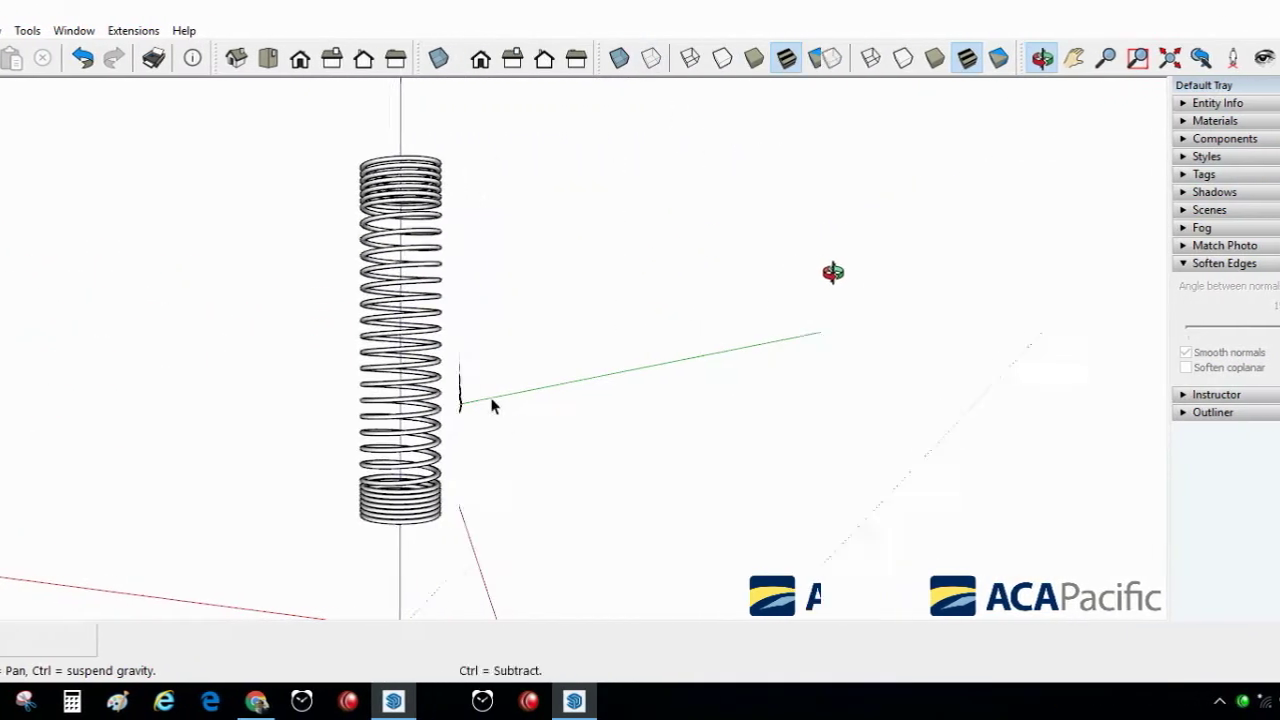
Draw an upright rectangular face from the axis origin behind the spring
scroll(423, 405, "up", 2)
left_click(428, 402)
scroll(294, 277, "down", 1)
scroll(230, 120, "down", 1)
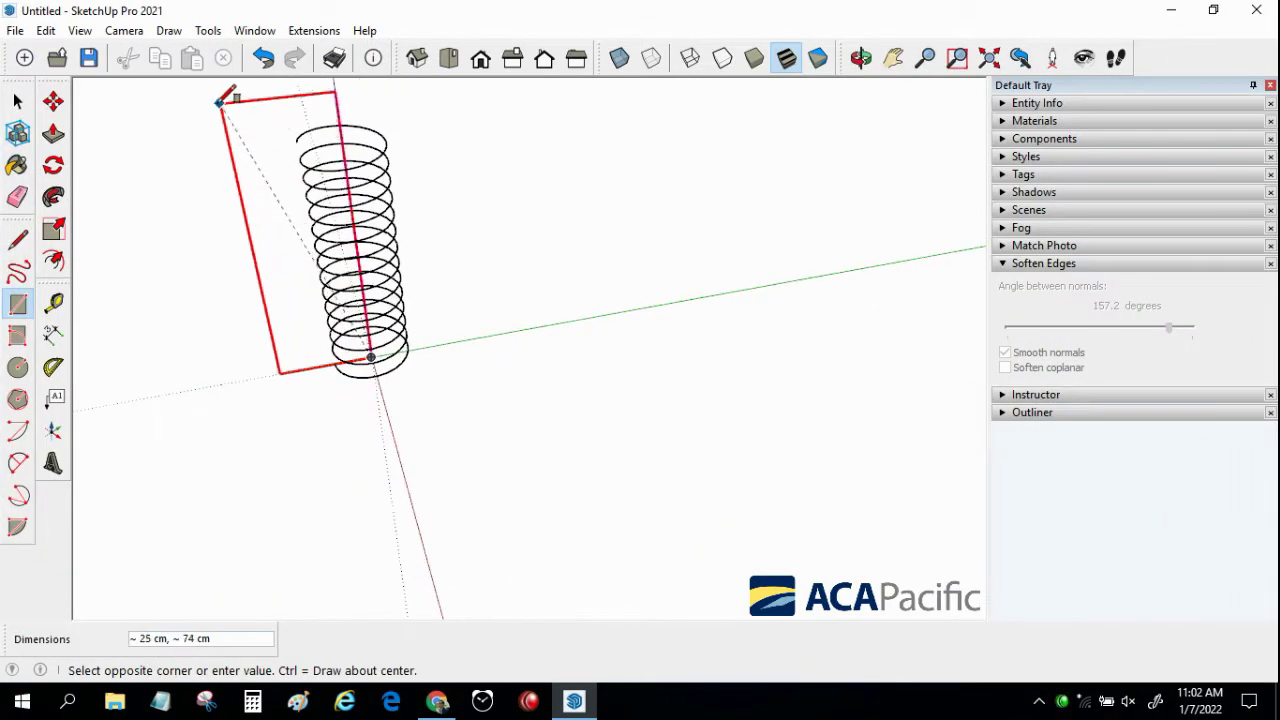
left_click(182, 101)
key("space")
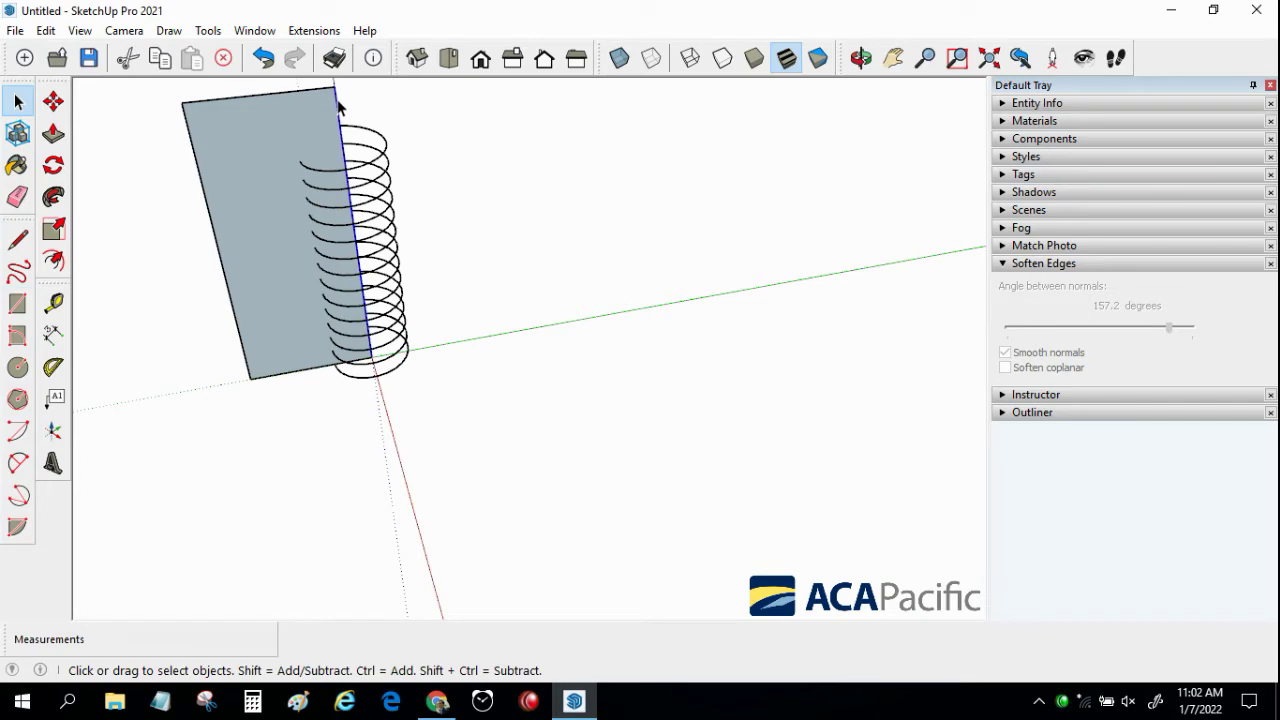
Widen the face by moving its right edge out, and raise its top edge above the spring
key("m")
left_click(340, 105)
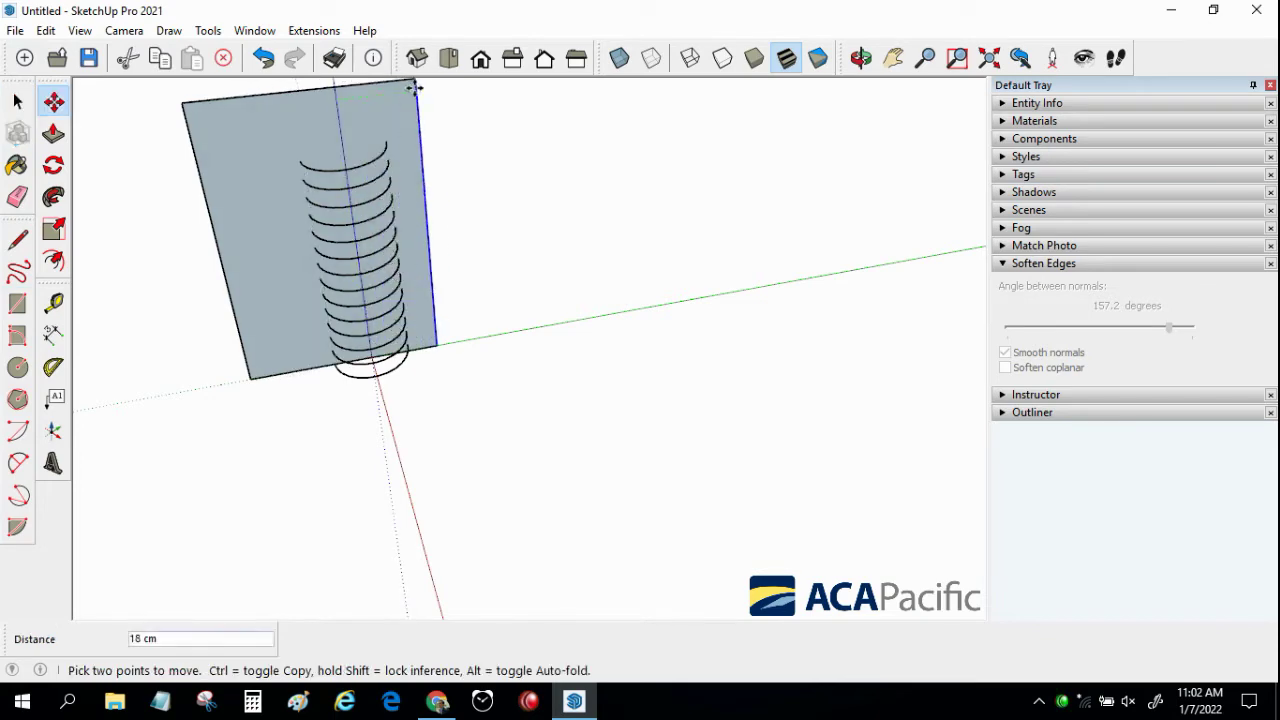
left_click(276, 113)
mouse_move(423, 177)
middle_mouse_down()
mouse_move(862, 242)
mouse_move(771, 180)
mouse_move(666, 320)
middle_mouse_up()
key("space")
key("m")
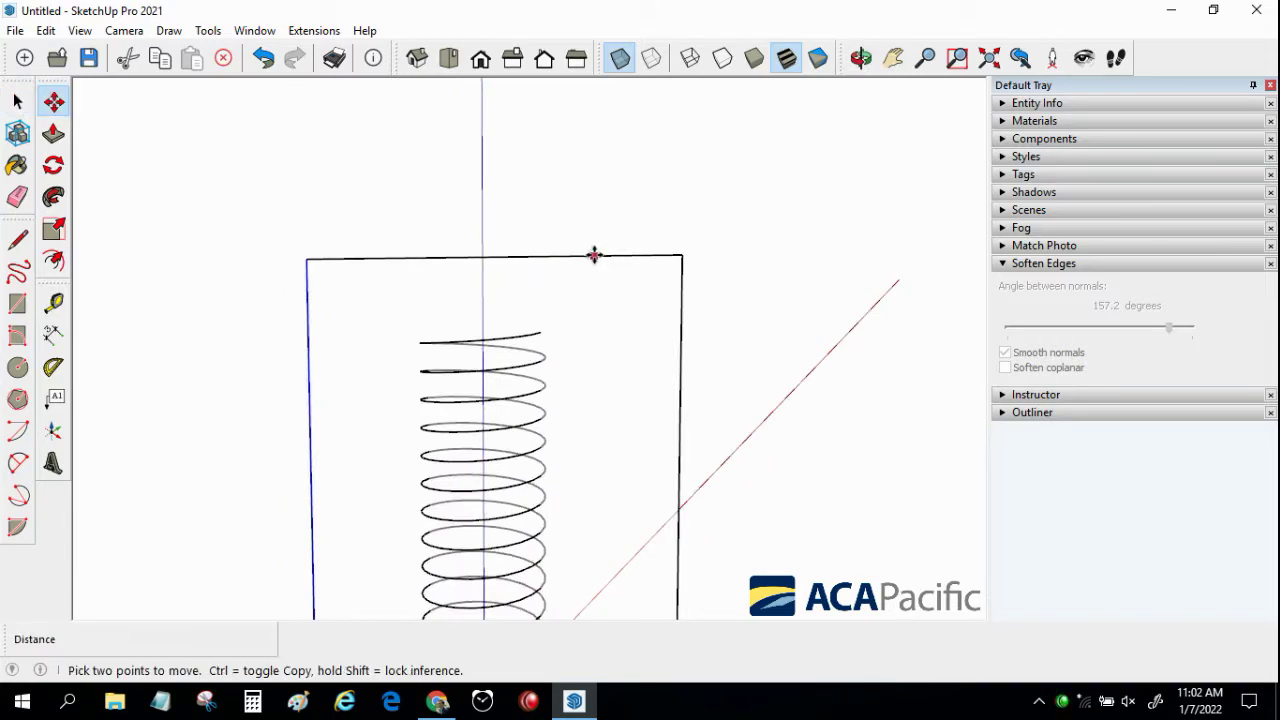
left_click(595, 256)
mouse_move(420, 200)
middle_mouse_down()
mouse_move(469, 323)
mouse_move(577, 343)
mouse_move(514, 322)
mouse_move(502, 374)
middle_mouse_up()
scroll(469, 323, "up", 2)
key("l")
left_click(577, 342)
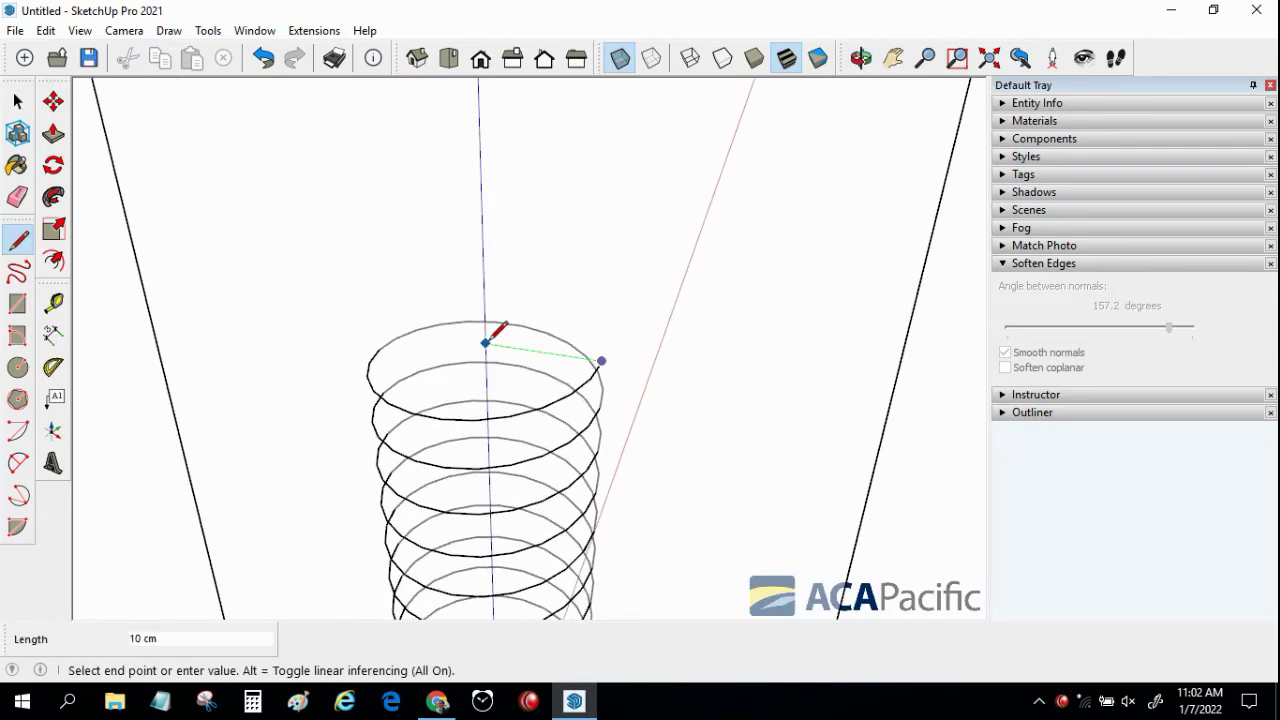
Draw a vertical line up from the coil's top end and place a 10 cm circle above it
left_click(483, 265)
middle_click_drag(483, 270, 521, 240)
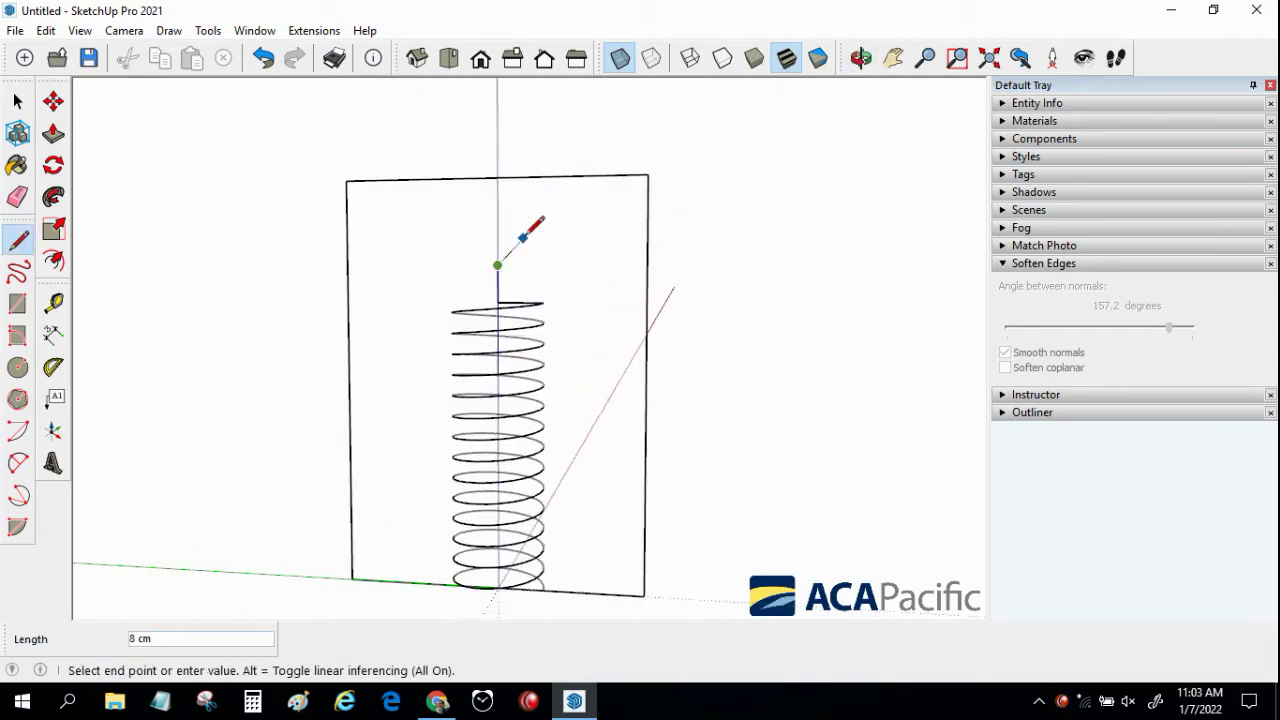
scroll(521, 244, "up", 2)
left_click(18, 367)
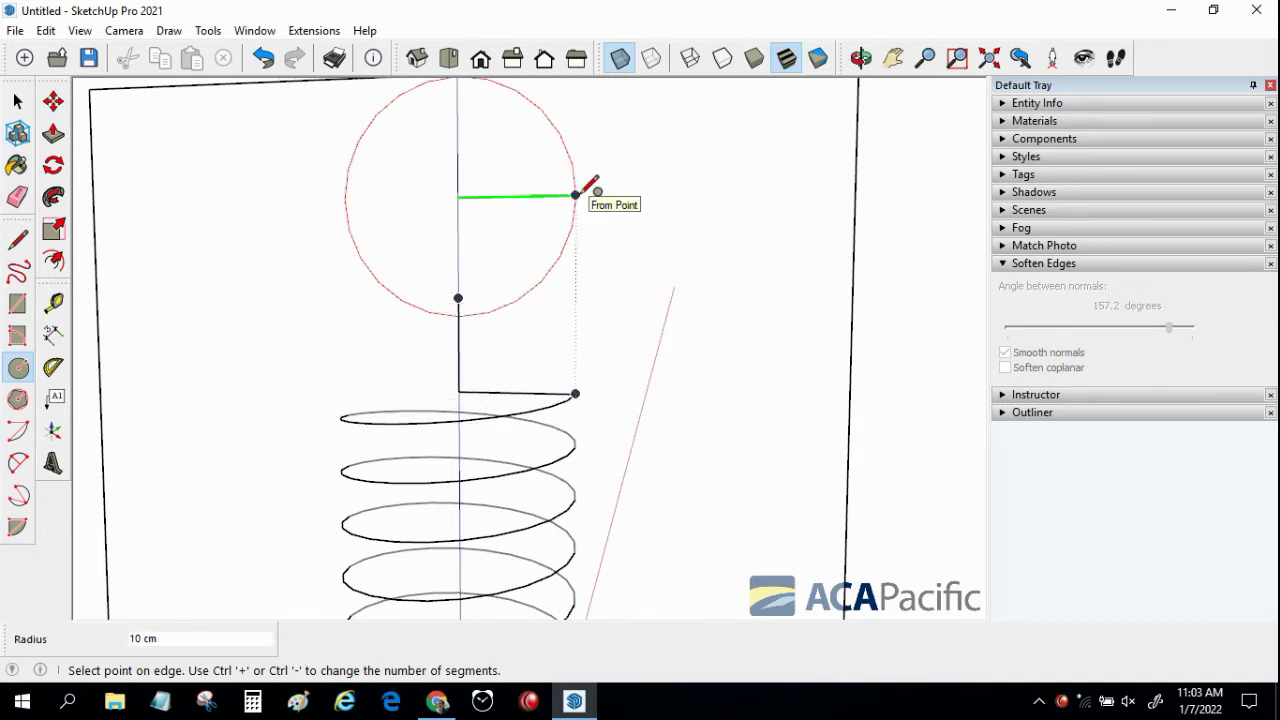
left_click(577, 193)
scroll(592, 349, "down", 2)
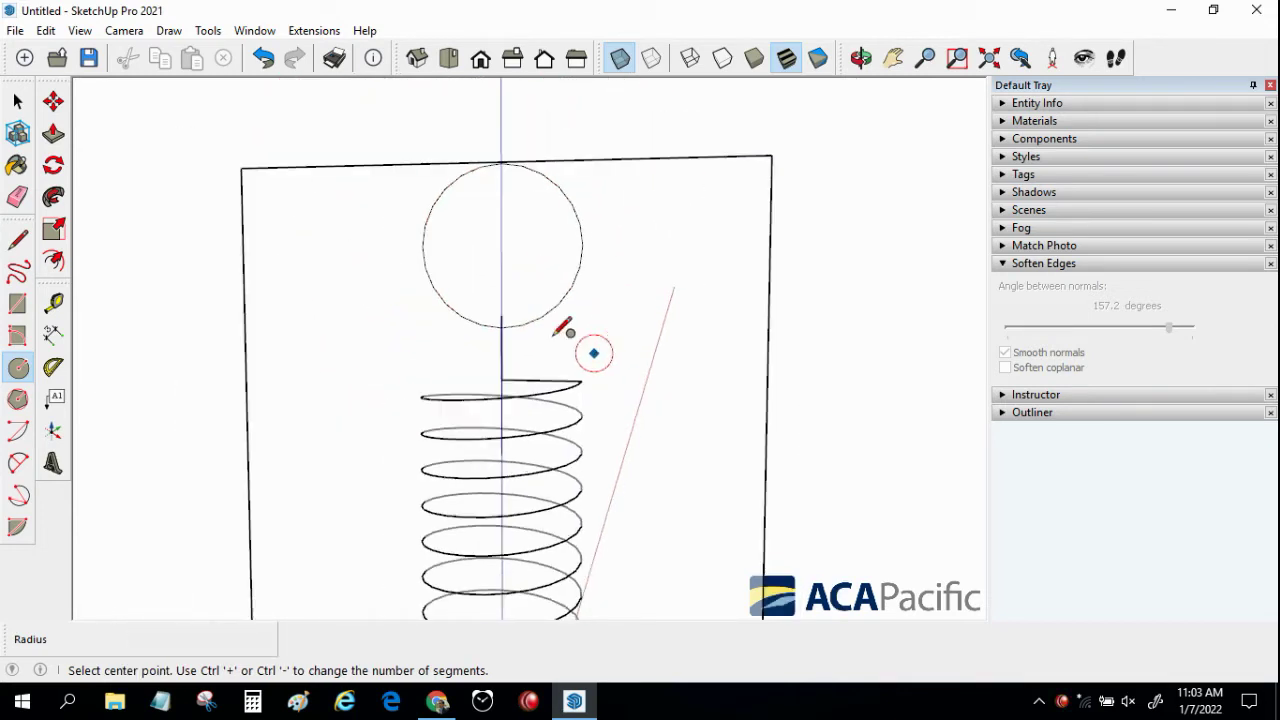
left_click(17, 199)
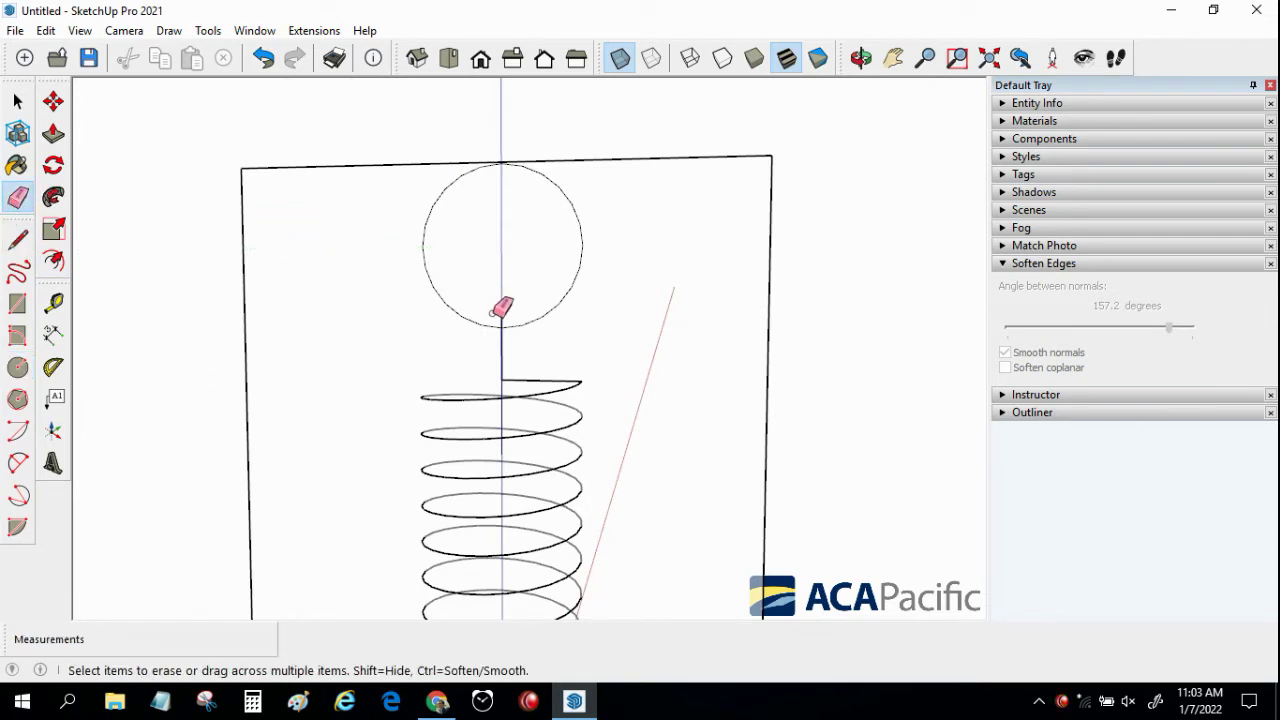
Explode the hook circle into segments and erase a gap to open it
scroll(502, 310, "up", 3)
key("space")
left_click(471, 334)
right_click(471, 334)
left_click(589, 477)
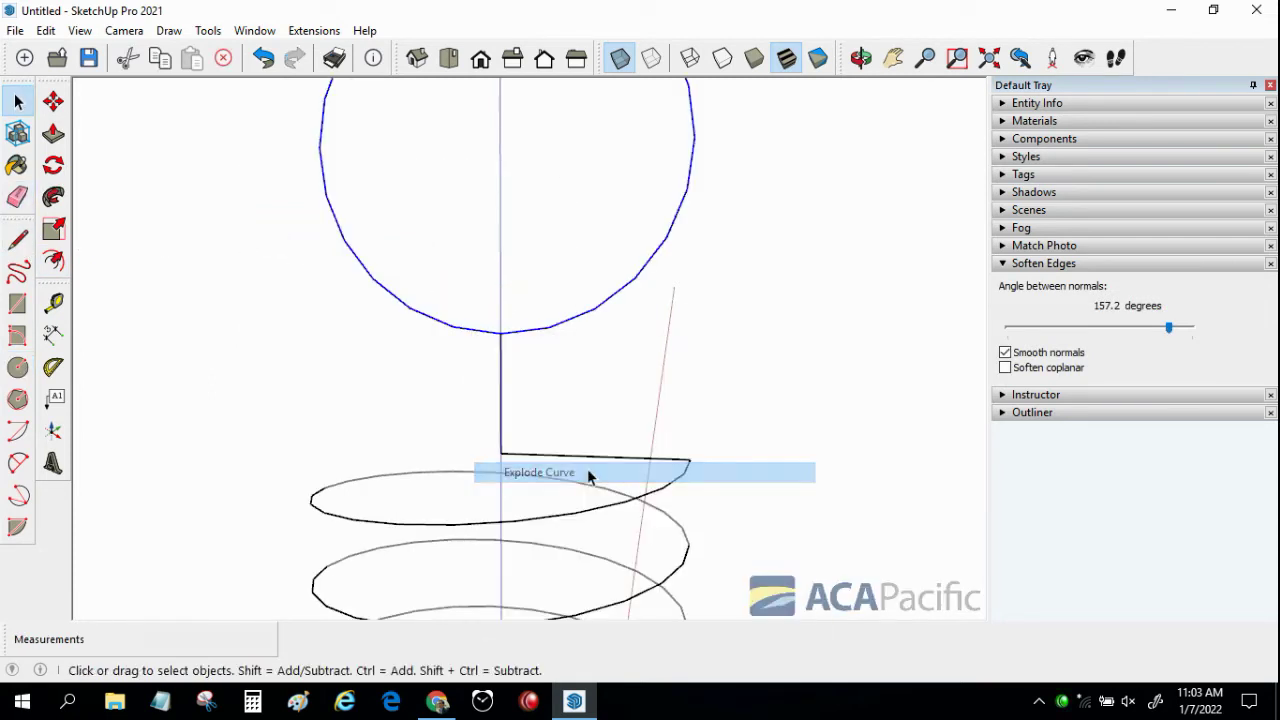
left_click(17, 197)
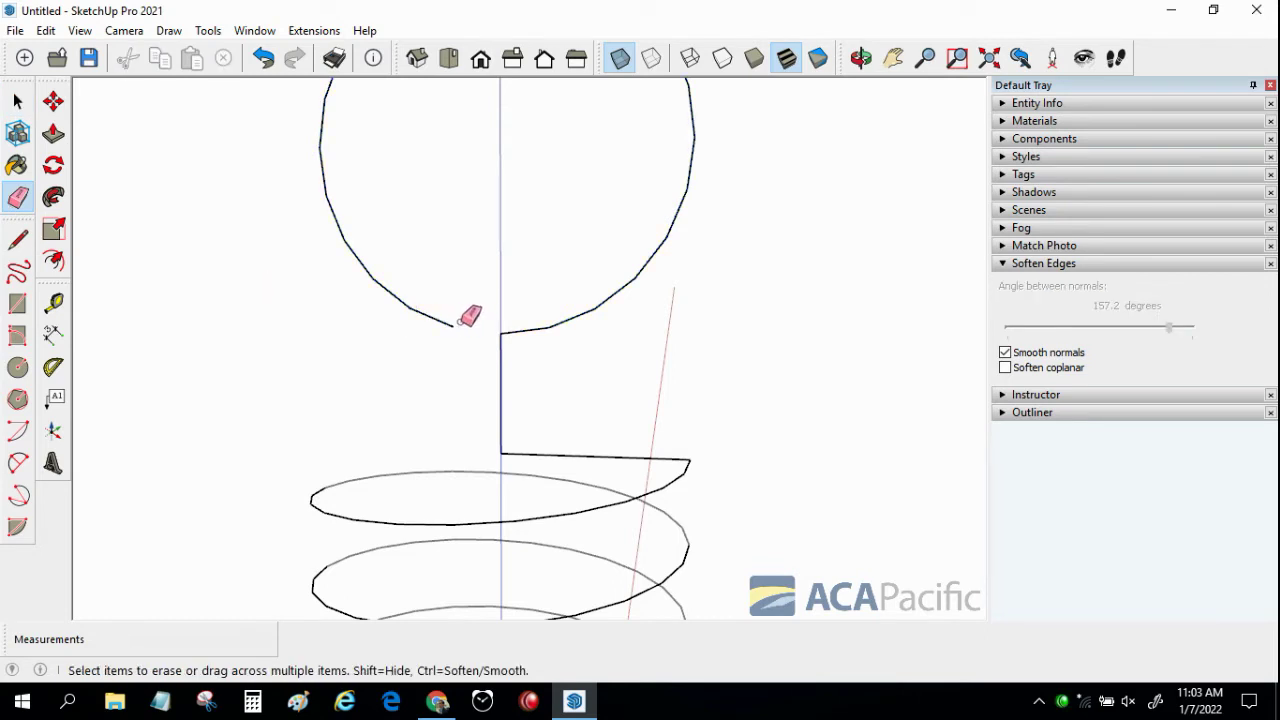
scroll(521, 372, "down", 3)
scroll(592, 380, "down", 3)
scroll(592, 380, "down", 2)
scroll(575, 360, "down", 1)
key("o")
scroll(565, 342, "up", 2)
scroll(566, 341, "up", 1)
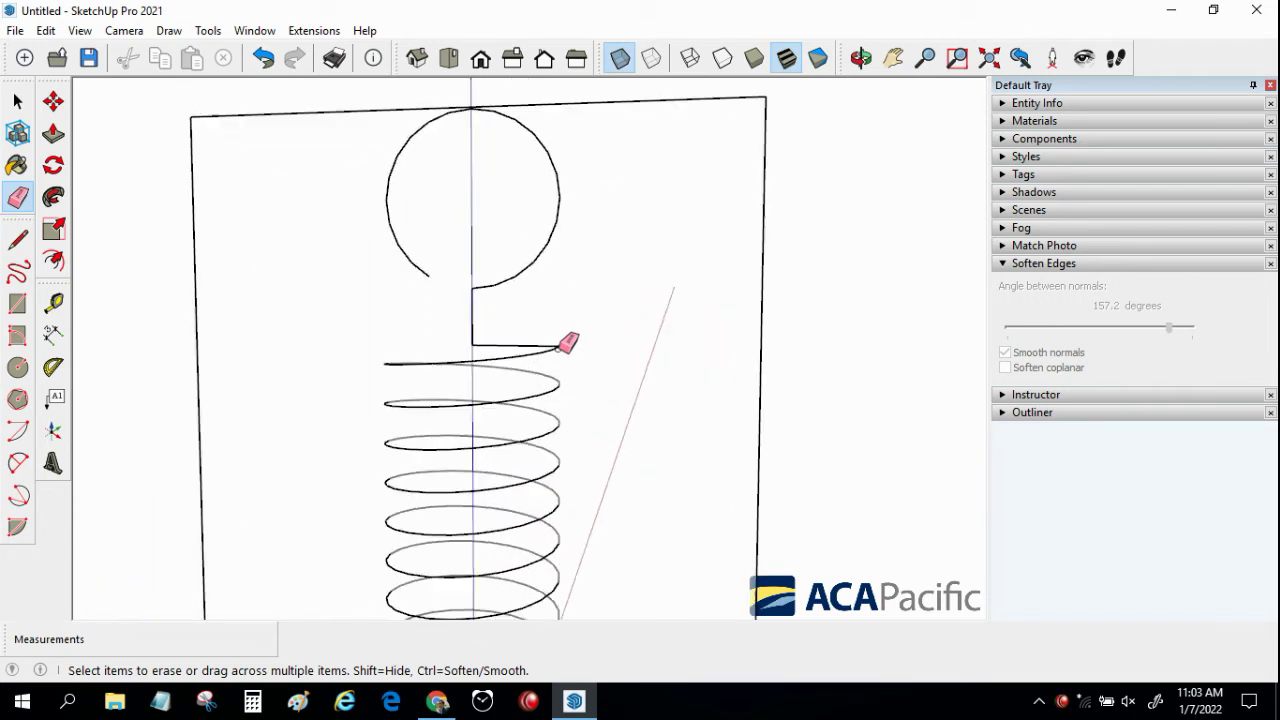
scroll(567, 343, "up", 3)
Round the hook's lower corner with a 3 Point Arc and erase the leftover lines
left_click(18, 463)
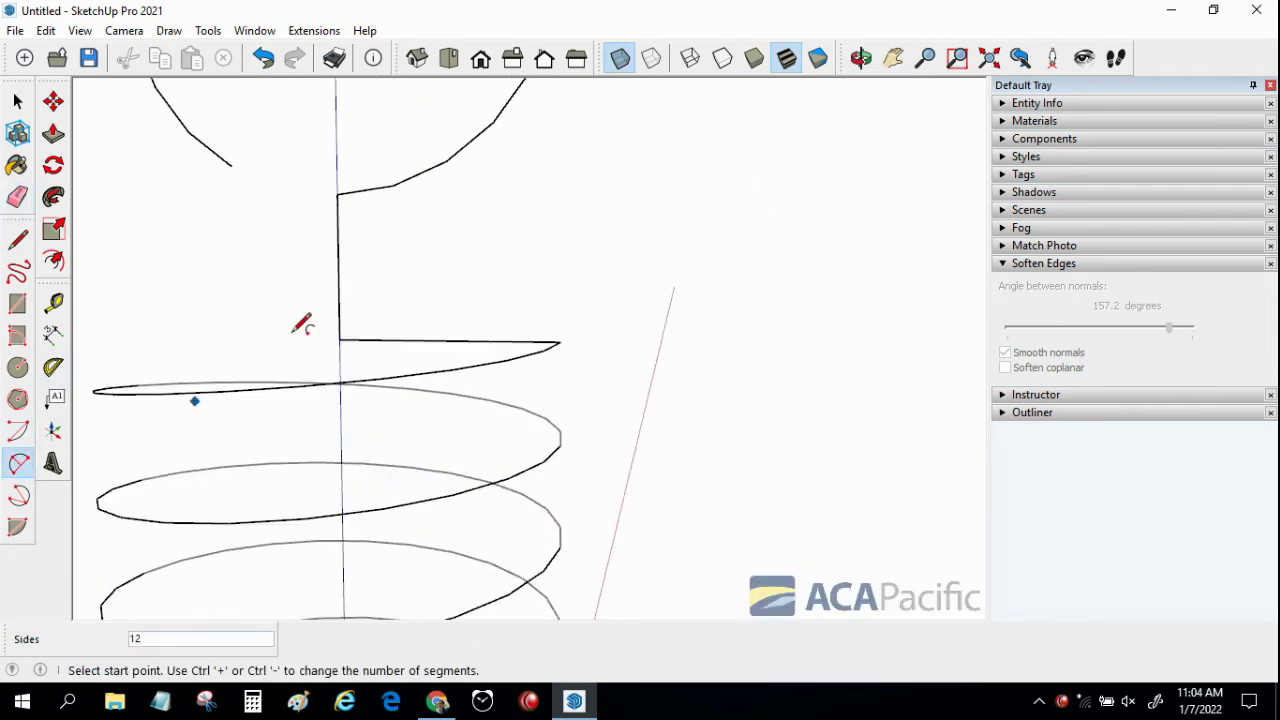
left_click(338, 266)
left_click(390, 339)
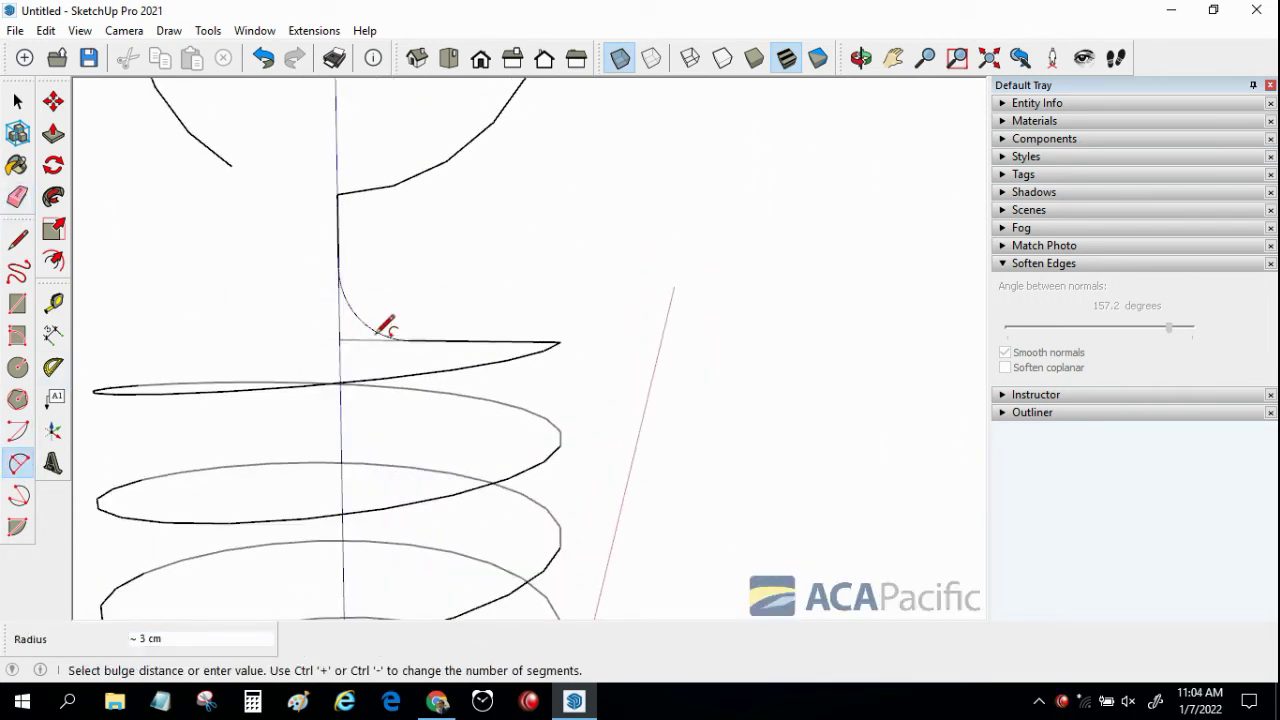
left_click(386, 327)
left_click(17, 197)
scroll(366, 337, "down", 3)
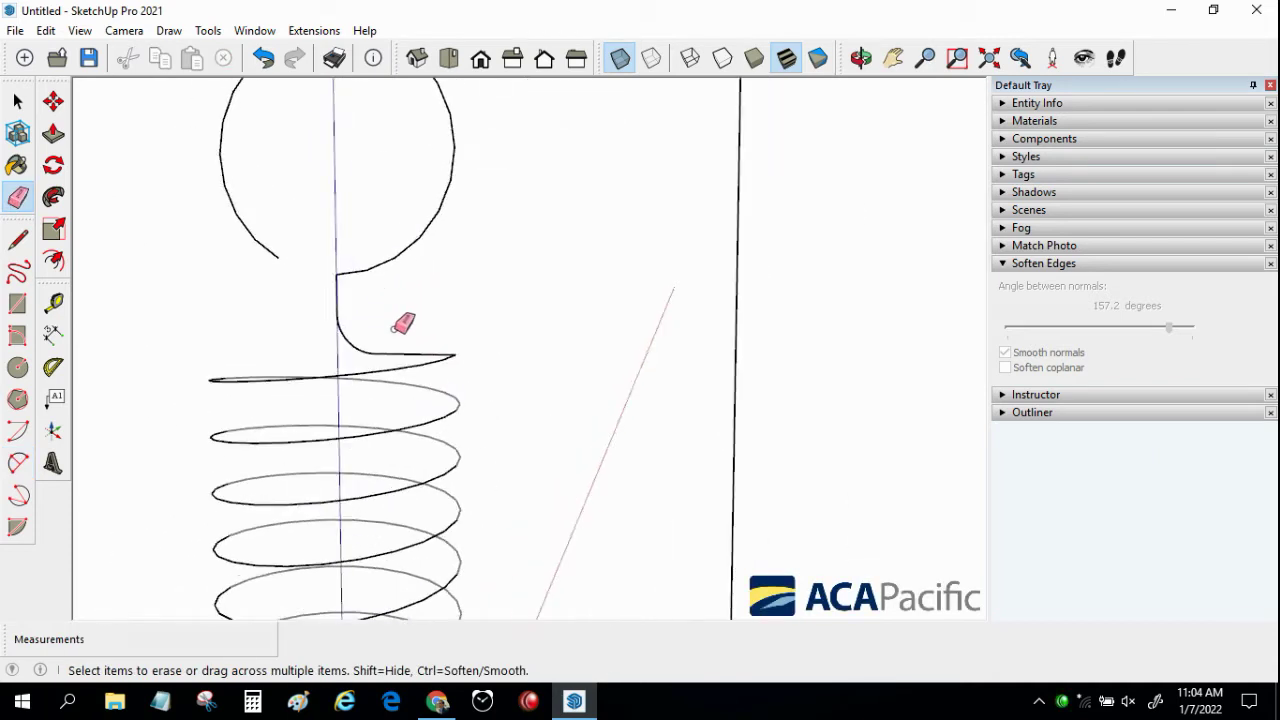
scroll(396, 328, "up", 3)
Round the upper corner into the vertical line with a 2 Point Arc and erase leftovers
left_click(17, 468)
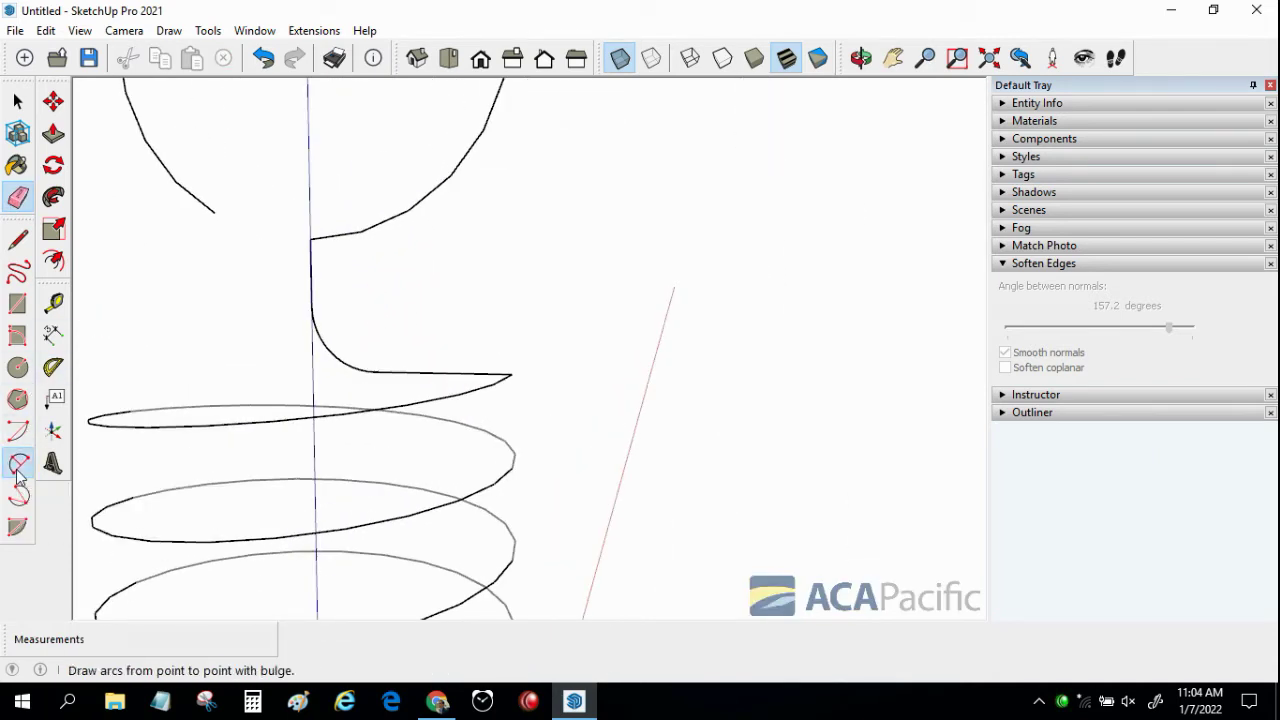
left_click(311, 305)
scroll(362, 230, "up", 2)
key("Escape")
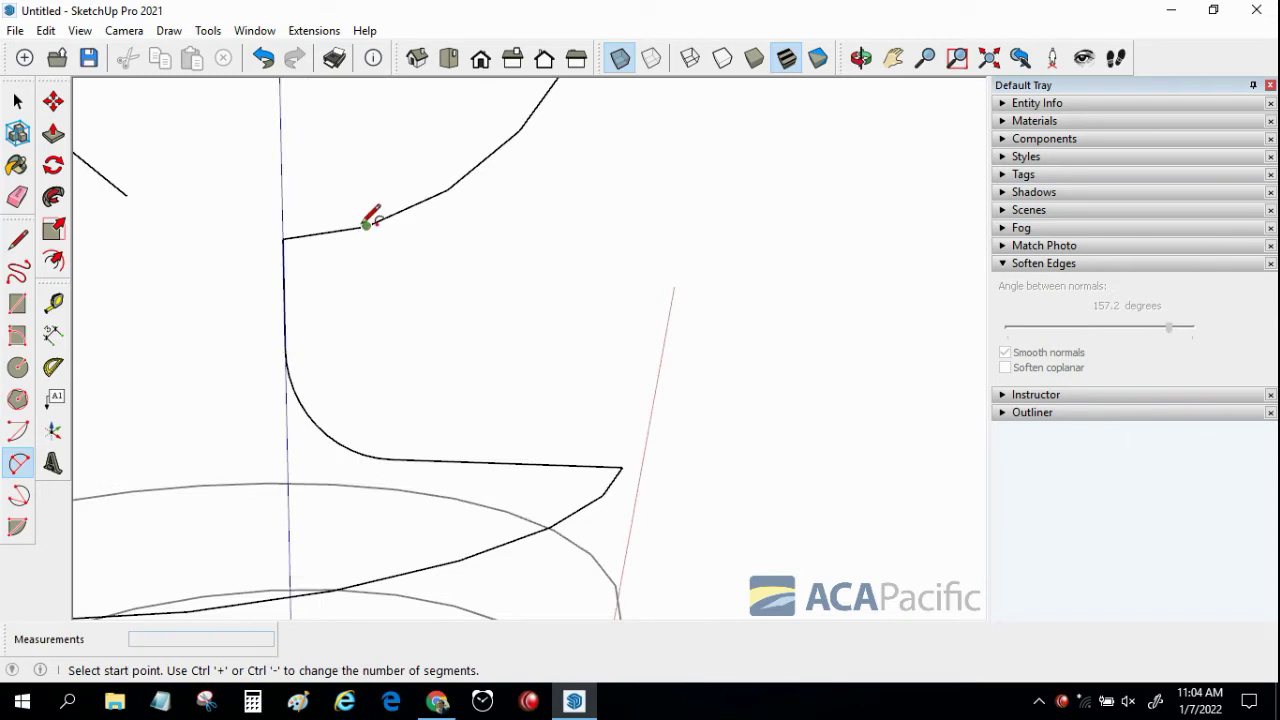
left_click(366, 226)
left_click(284, 322)
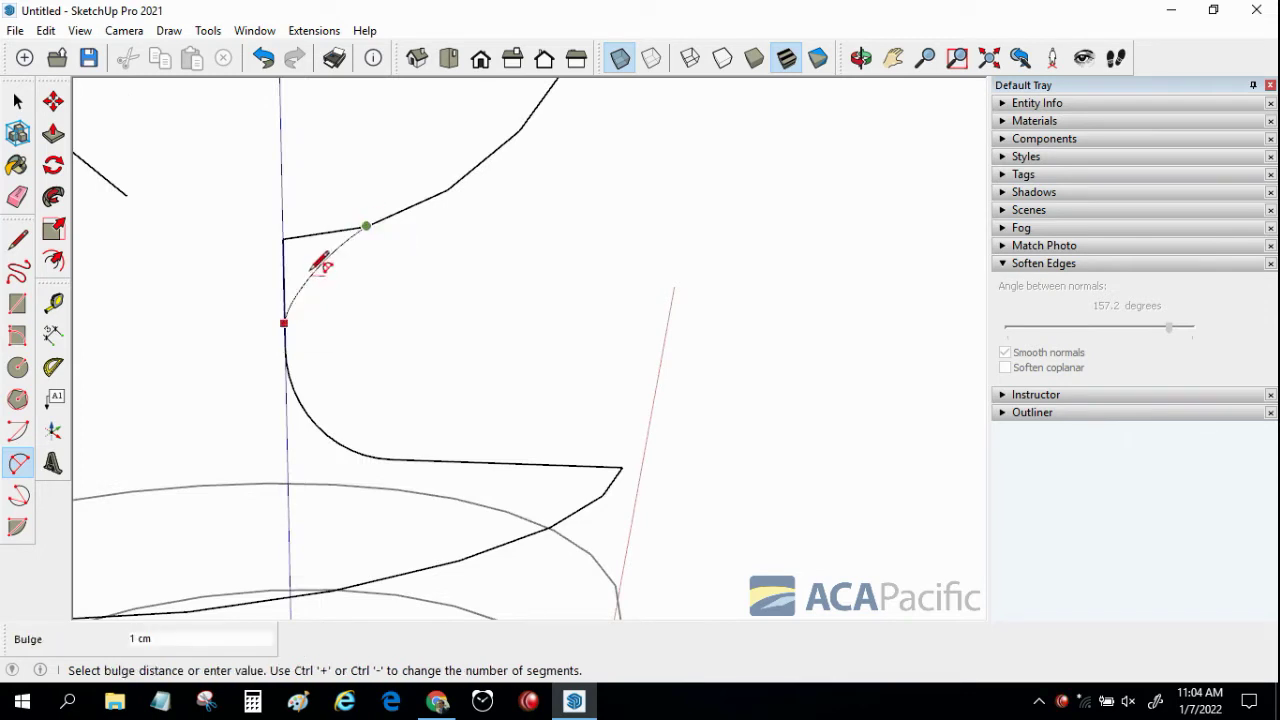
scroll(337, 233, "up", 2)
left_click(352, 218)
key("e")
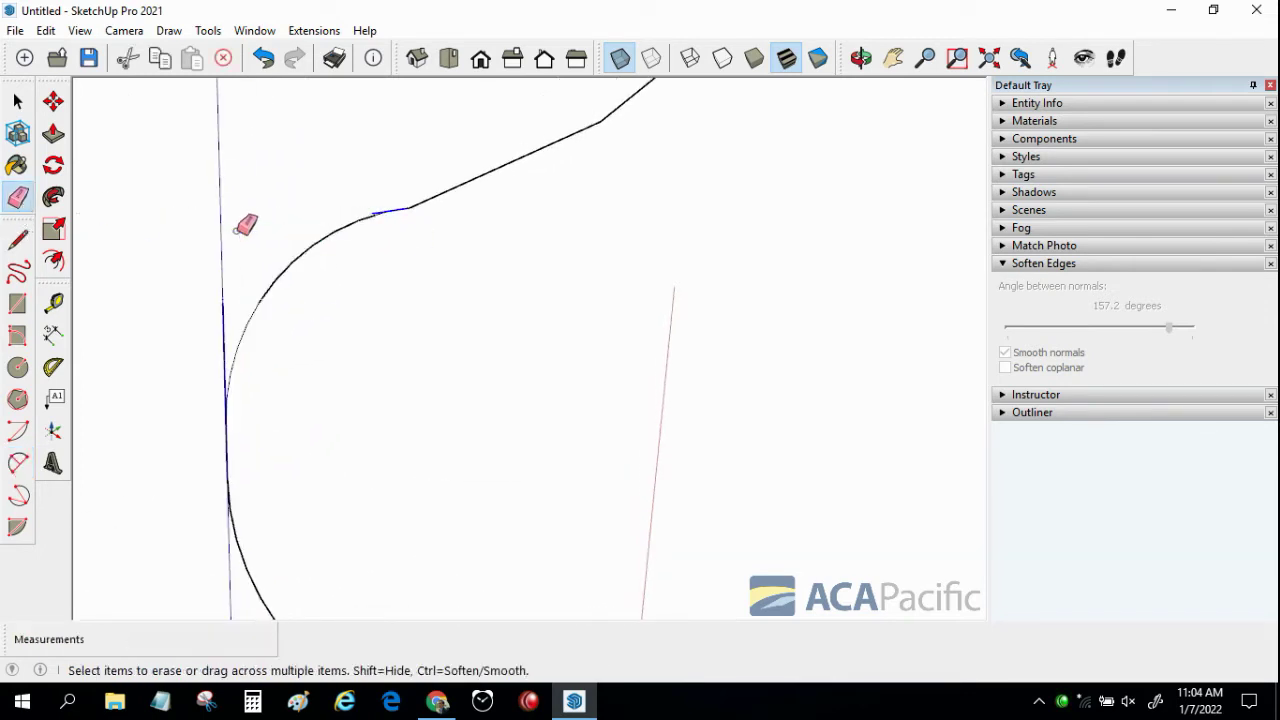
scroll(300, 270, "down", 5)
scroll(370, 320, "down", 3)
scroll(420, 310, "down", 2)
key("space")
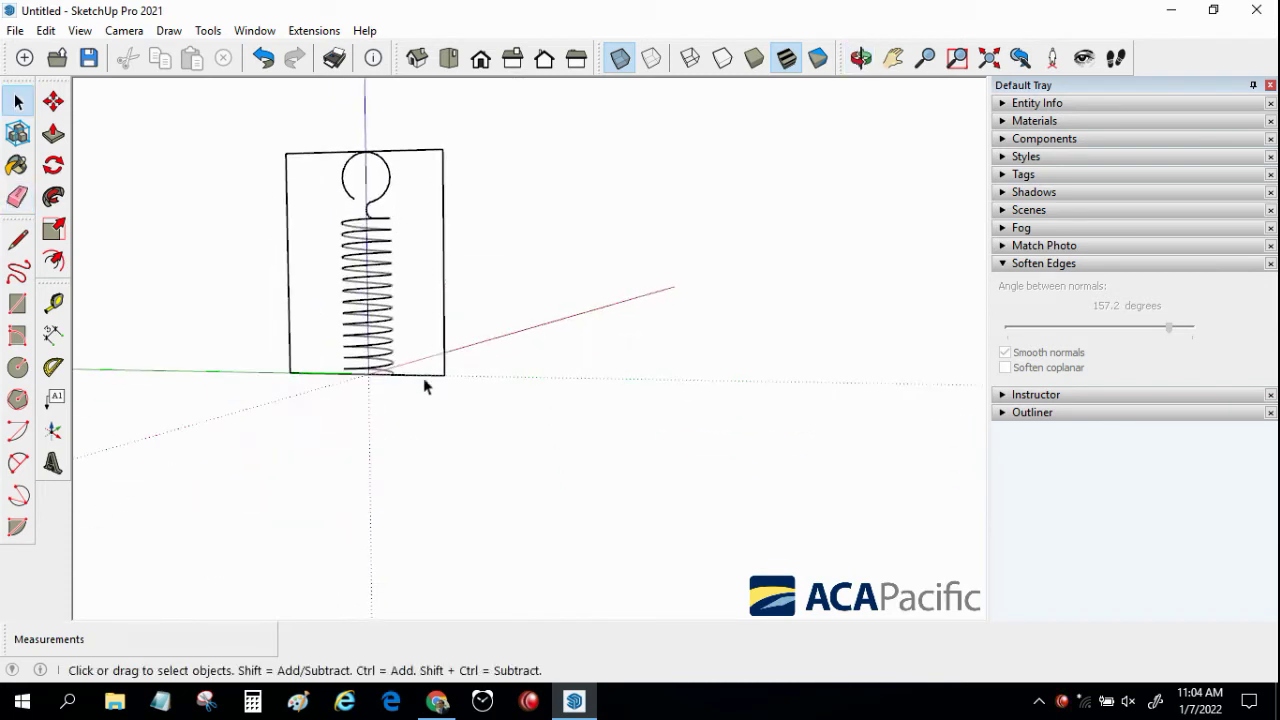
Lengthen the guide board by moving its bottom edge lower
key("m")
left_click(420, 375)
left_click(420, 463)
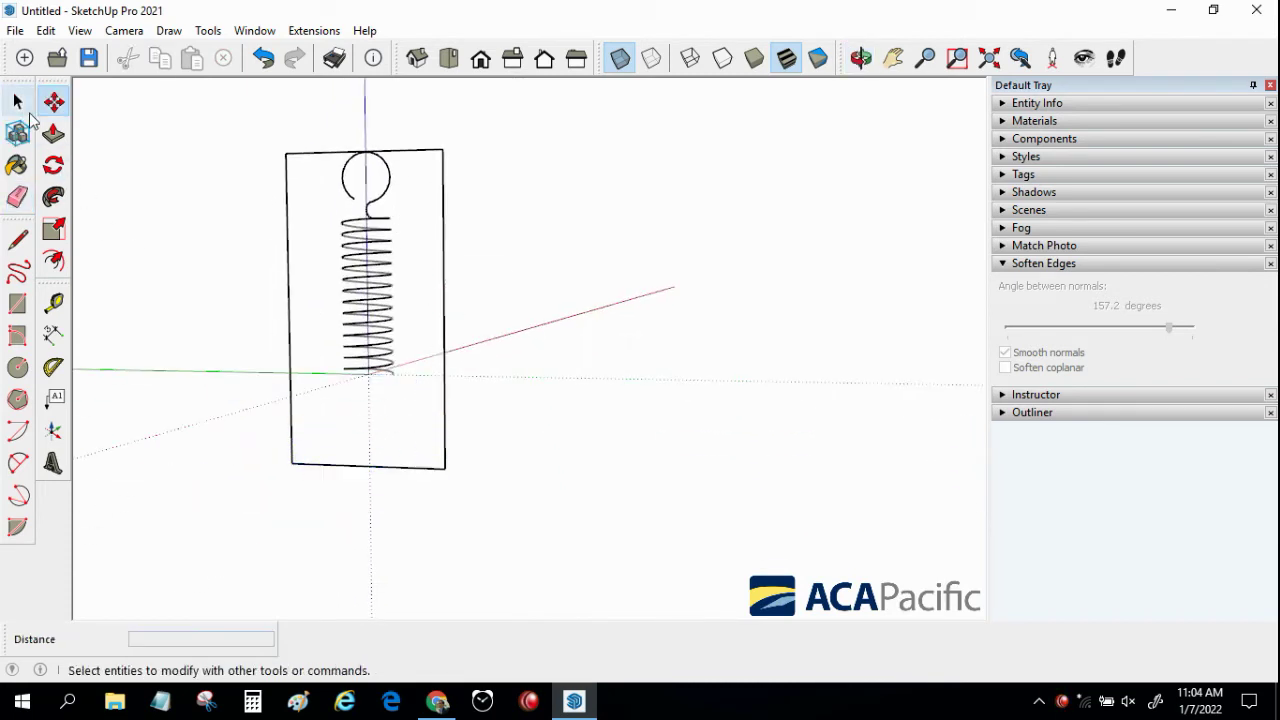
key("space")
scroll(311, 153, "up", 2)
Copy the hook curve with Move plus Ctrl, grabbing its endpoint, to below the spring's bottom end
left_click_drag(436, 238, 434, 240)
scroll(434, 240, "up", 3)
scroll(383, 258, "up", 1)
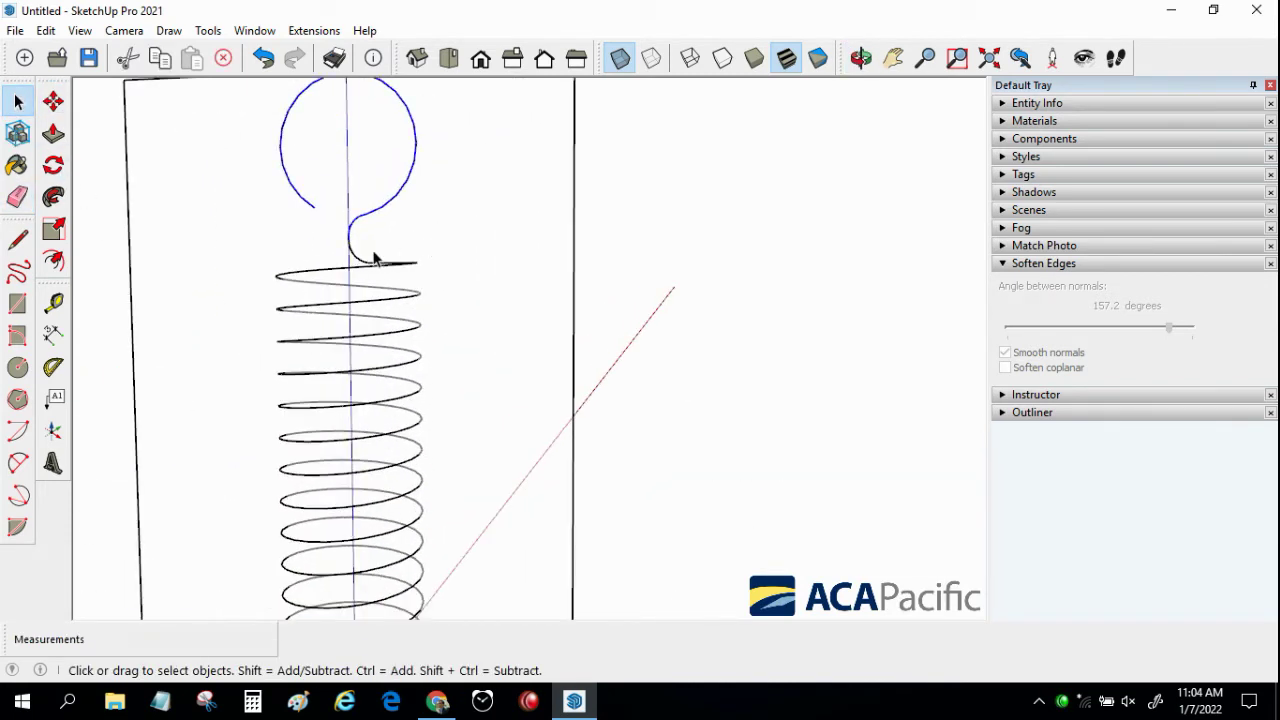
mouse_move(383, 268)
middle_mouse_down()
mouse_move(363, 320)
mouse_move(372, 311)
mouse_move(336, 277)
middle_mouse_up()
scroll(374, 334, "down", 3)
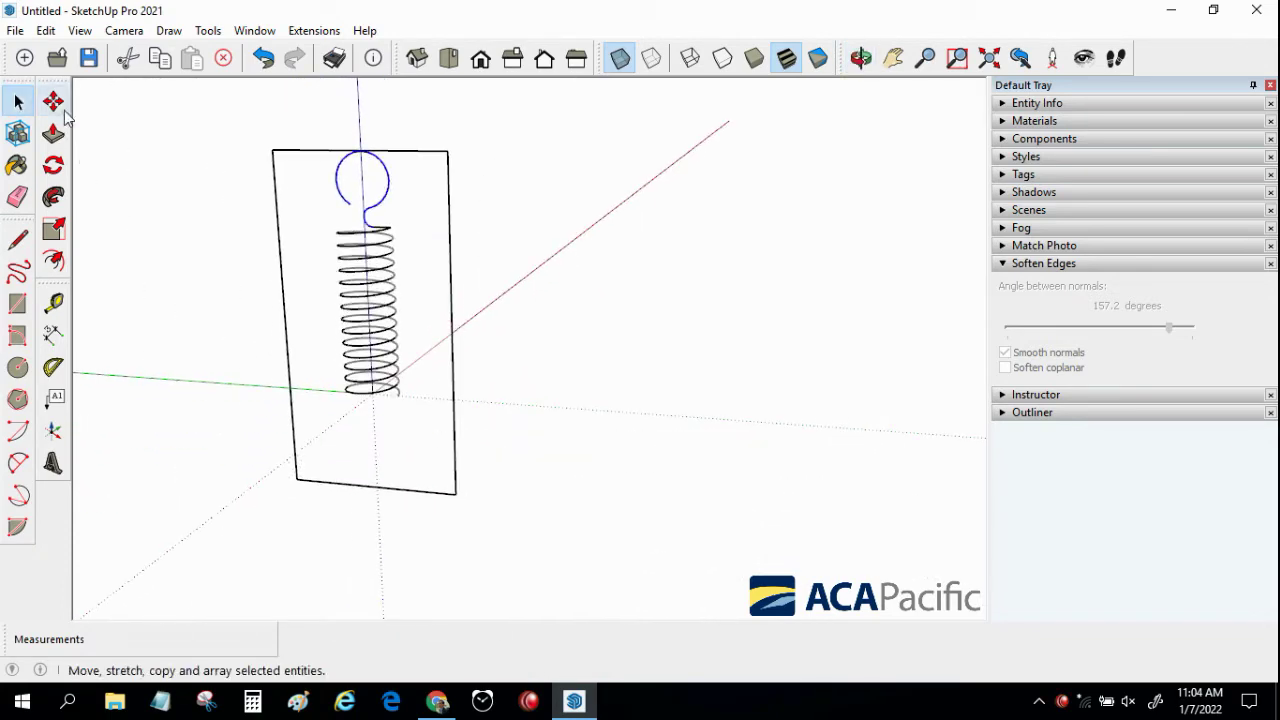
left_click(60, 106)
scroll(372, 243, "up", 2)
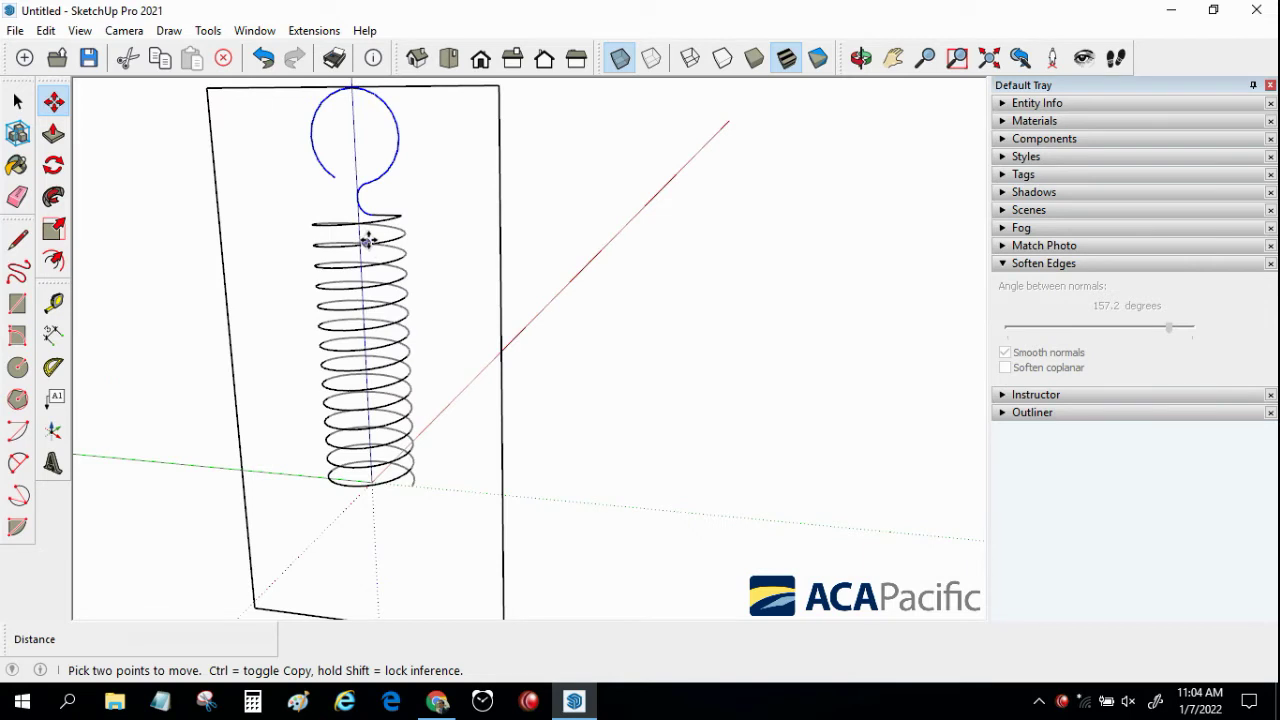
scroll(367, 240, "up", 1)
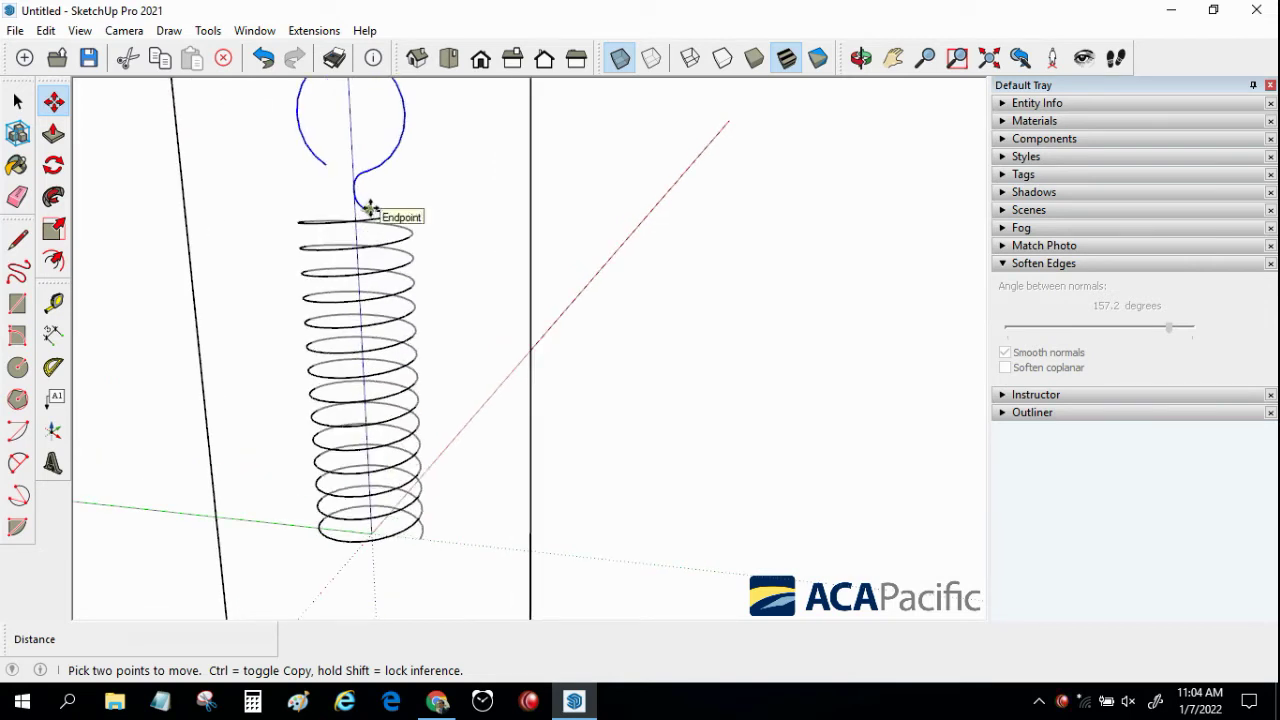
scroll(385, 259, "up", 1)
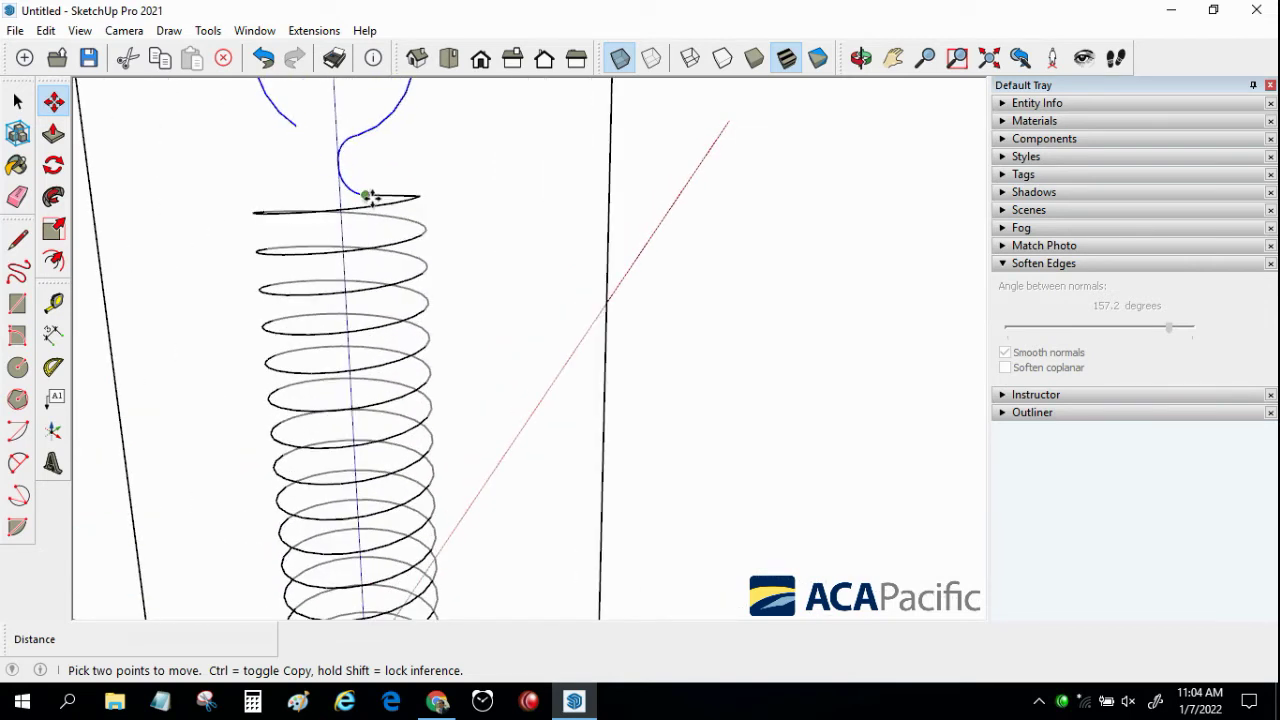
key("ctrl")
left_click(372, 193)
scroll(390, 440, "down", 2)
scroll(382, 178, "down", 2)
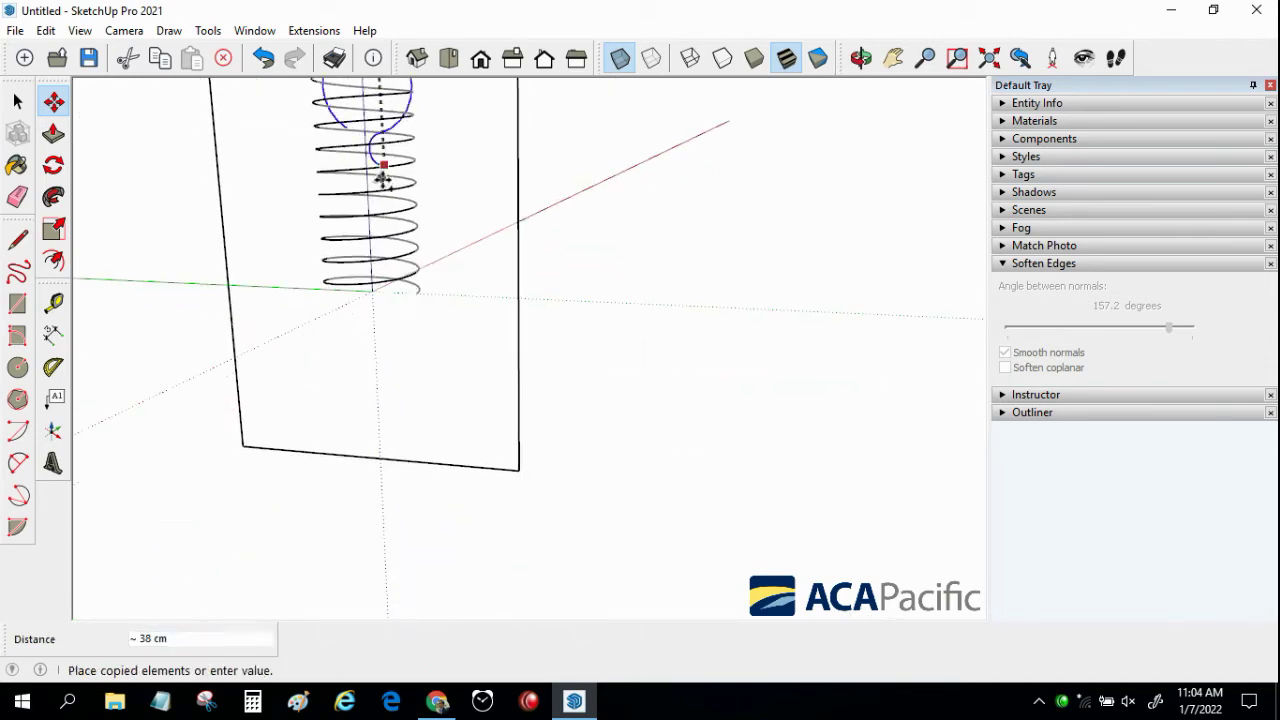
key("space")
right_click(392, 437)
mouse_move(449, 470)
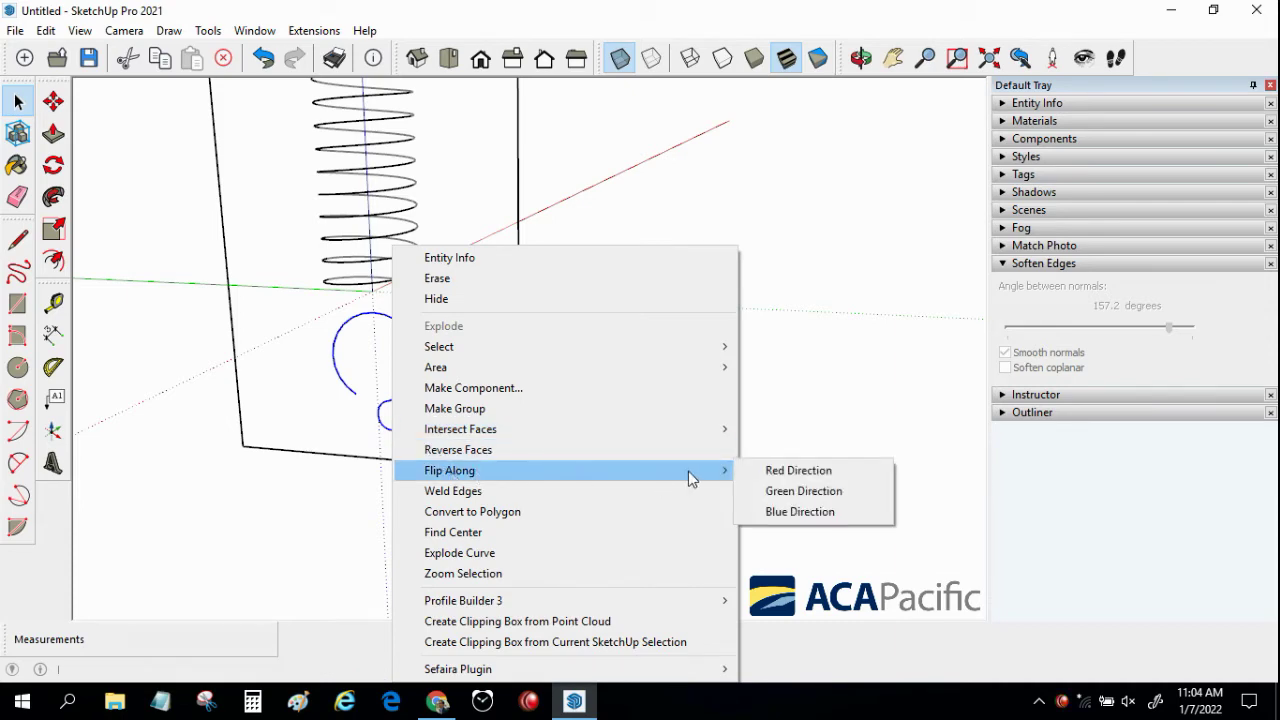
Flip the copied hook along the Blue Direction
left_click(772, 512)
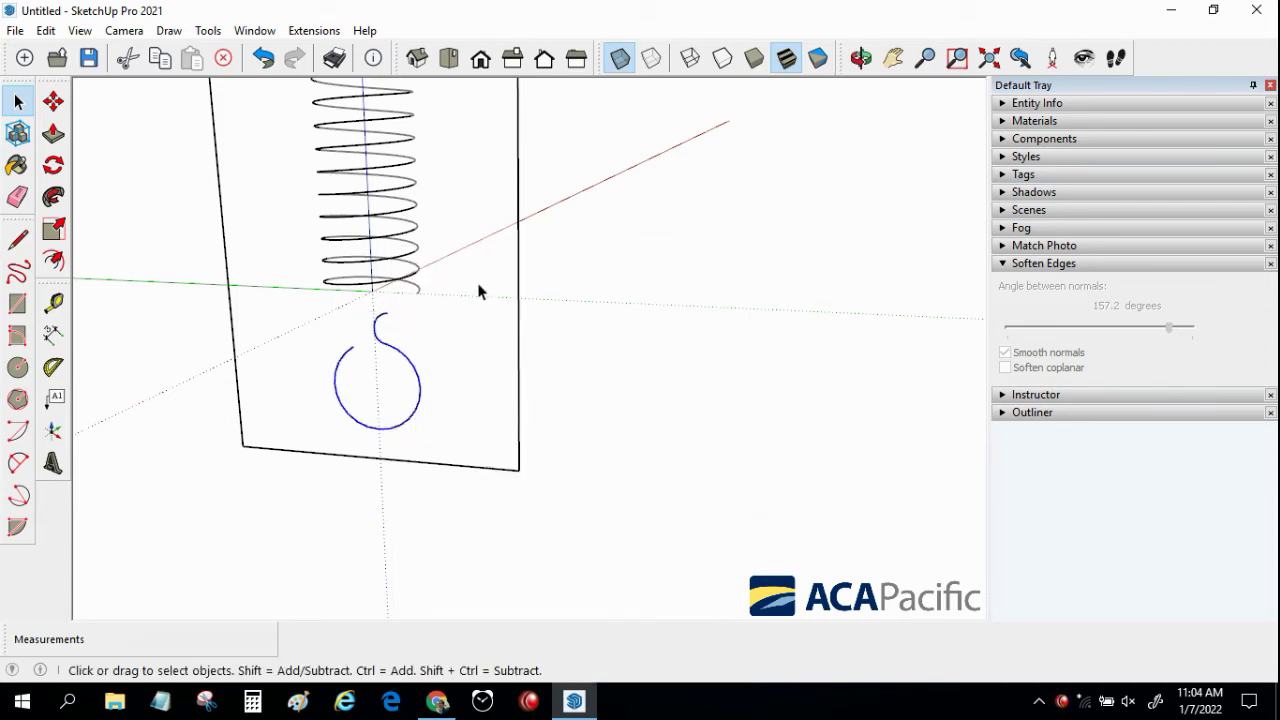
middle_click_drag(478, 285, 329, 309)
scroll(386, 351, "down", 2)
Move the flipped hook so its endpoint snaps to the spring's bottom endpoint
left_click_drag(359, 339, 492, 488)
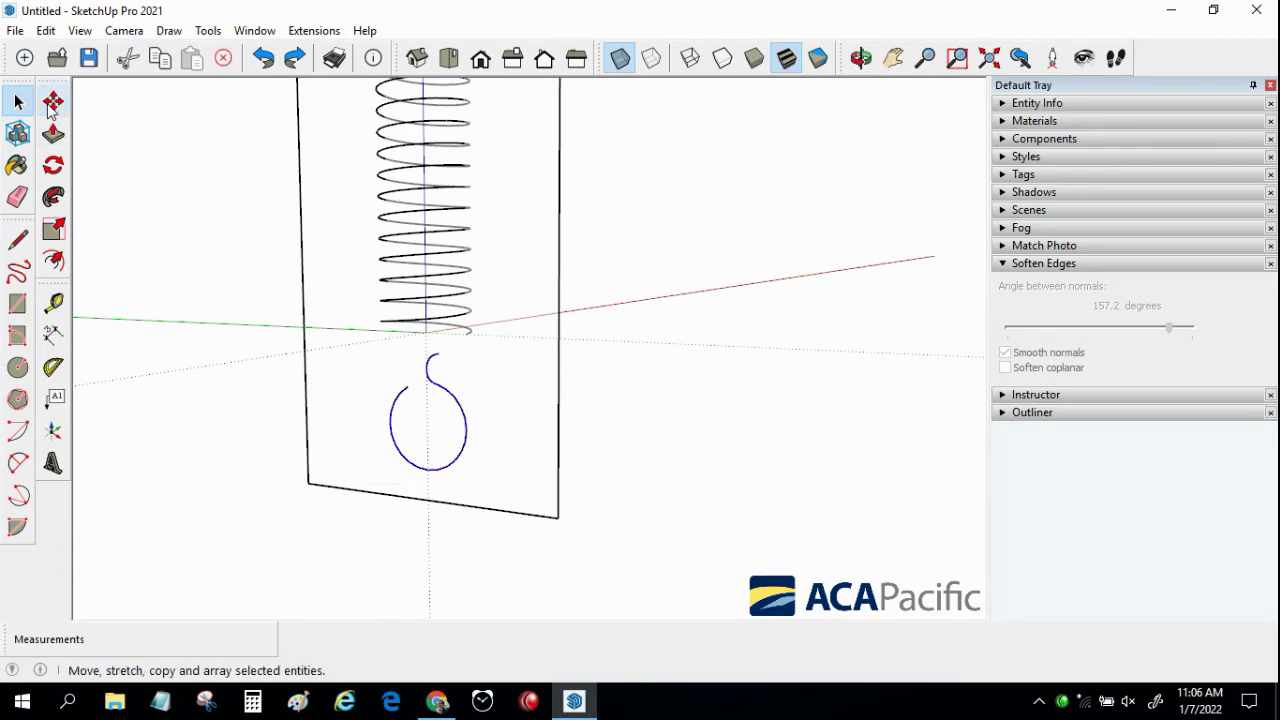
scroll(405, 352, "up", 3)
left_click(470, 350)
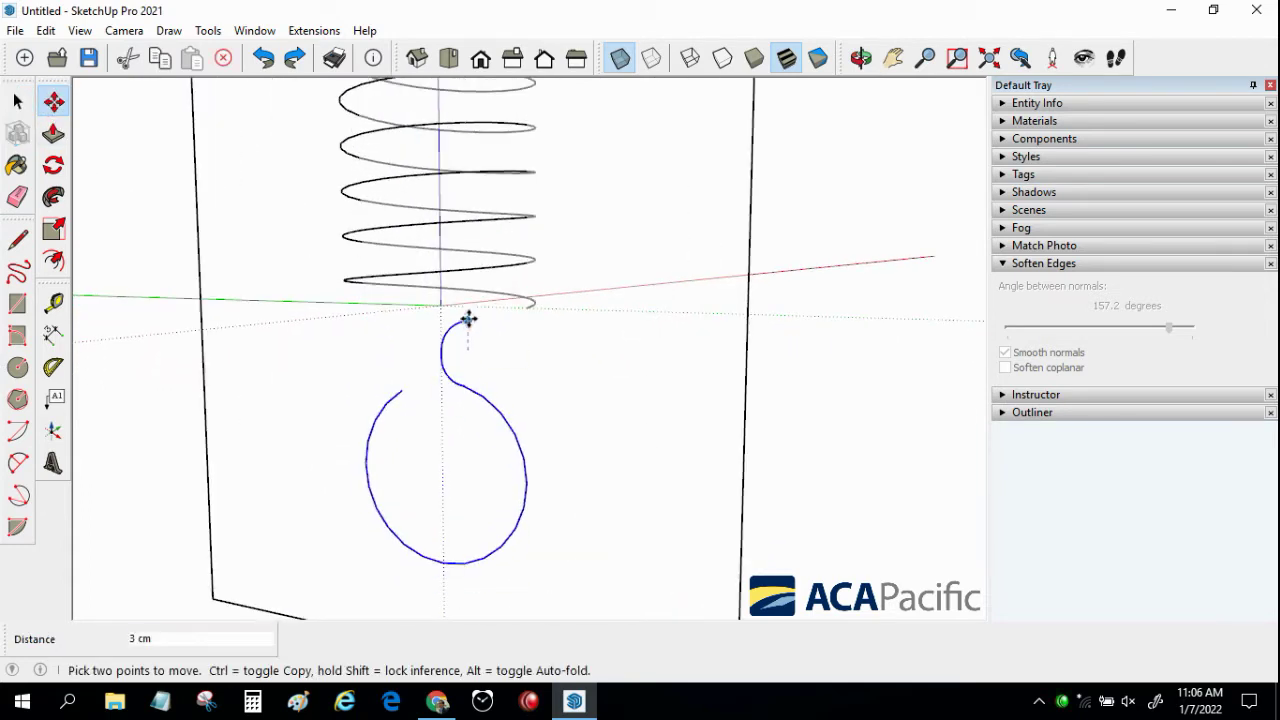
scroll(468, 308, "up", 2)
scroll(469, 305, "up", 1)
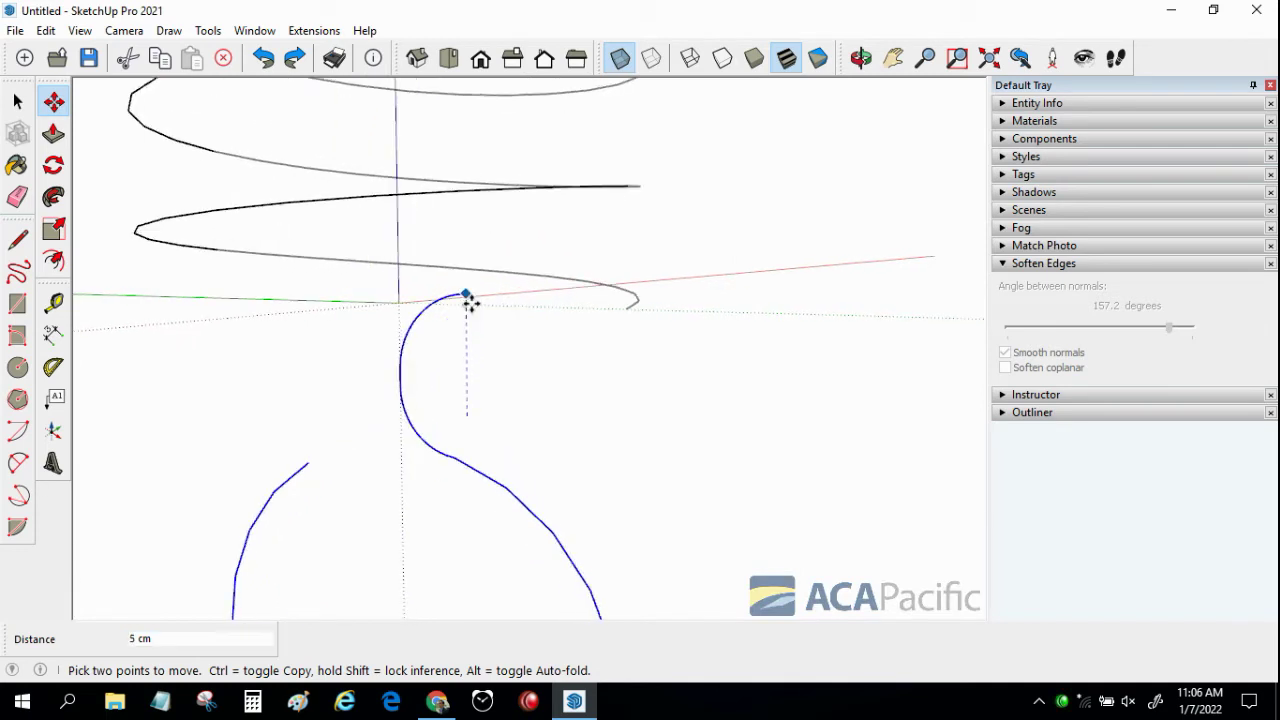
middle_click_drag(468, 300, 454, 322)
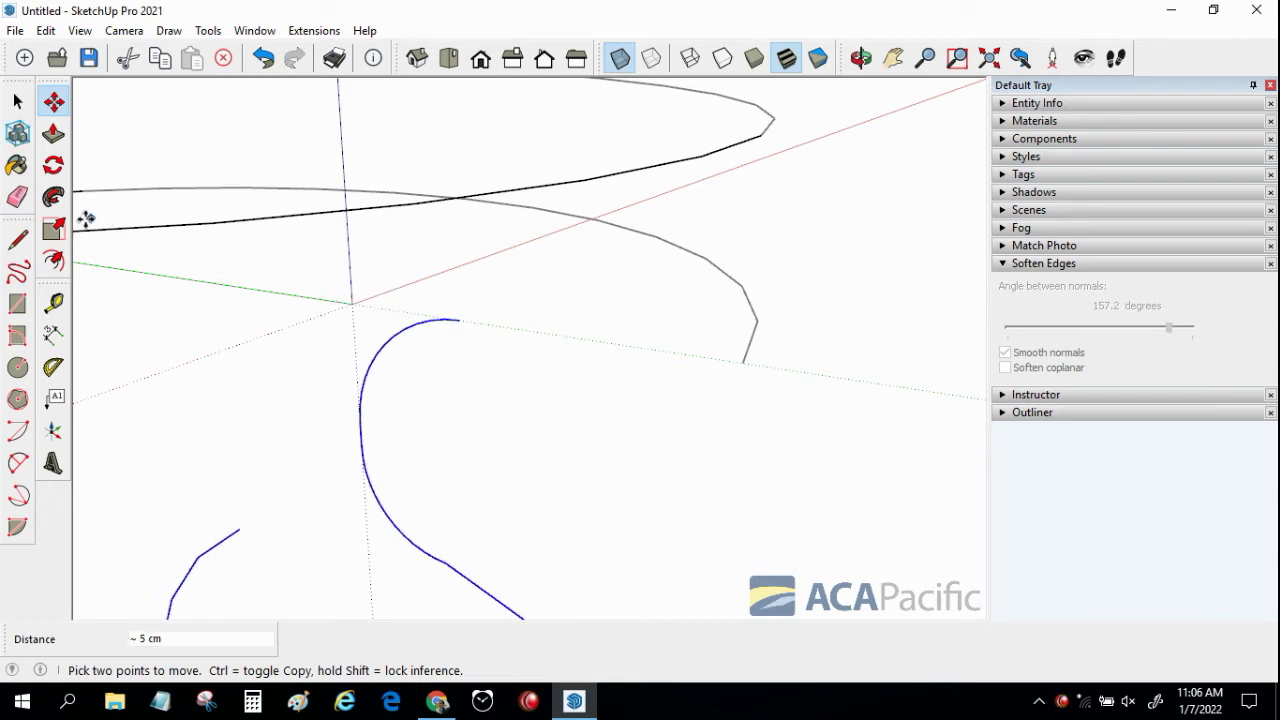
left_click(17, 101)
scroll(552, 350, "down", 10)
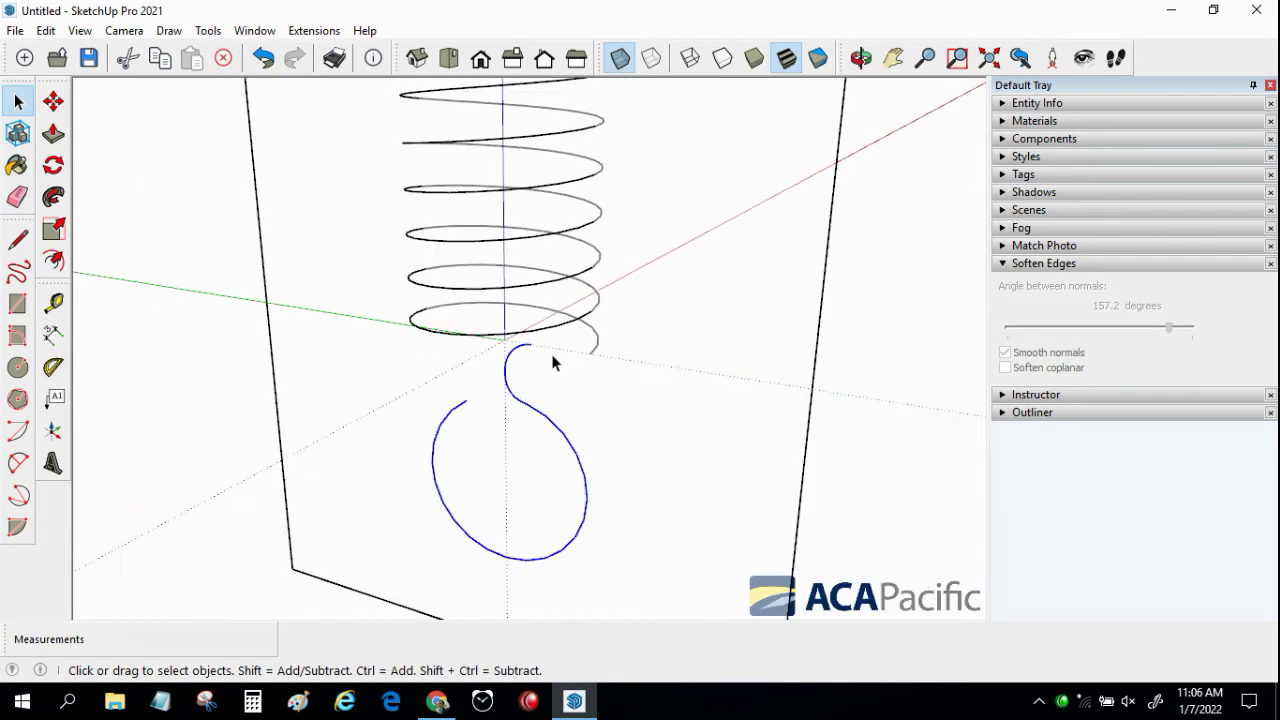
scroll(553, 363, "down", 3)
left_click_drag(604, 458, 600, 447)
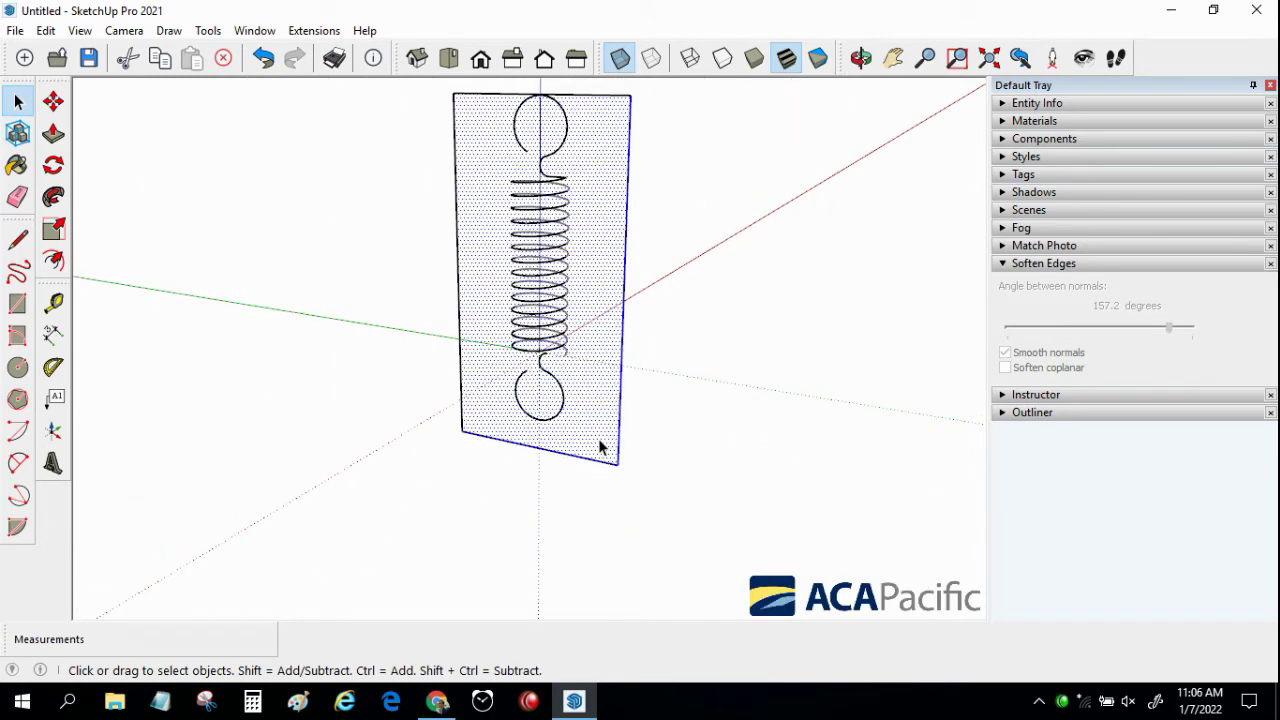
Delete the guide frame face and its edges
key("Delete")
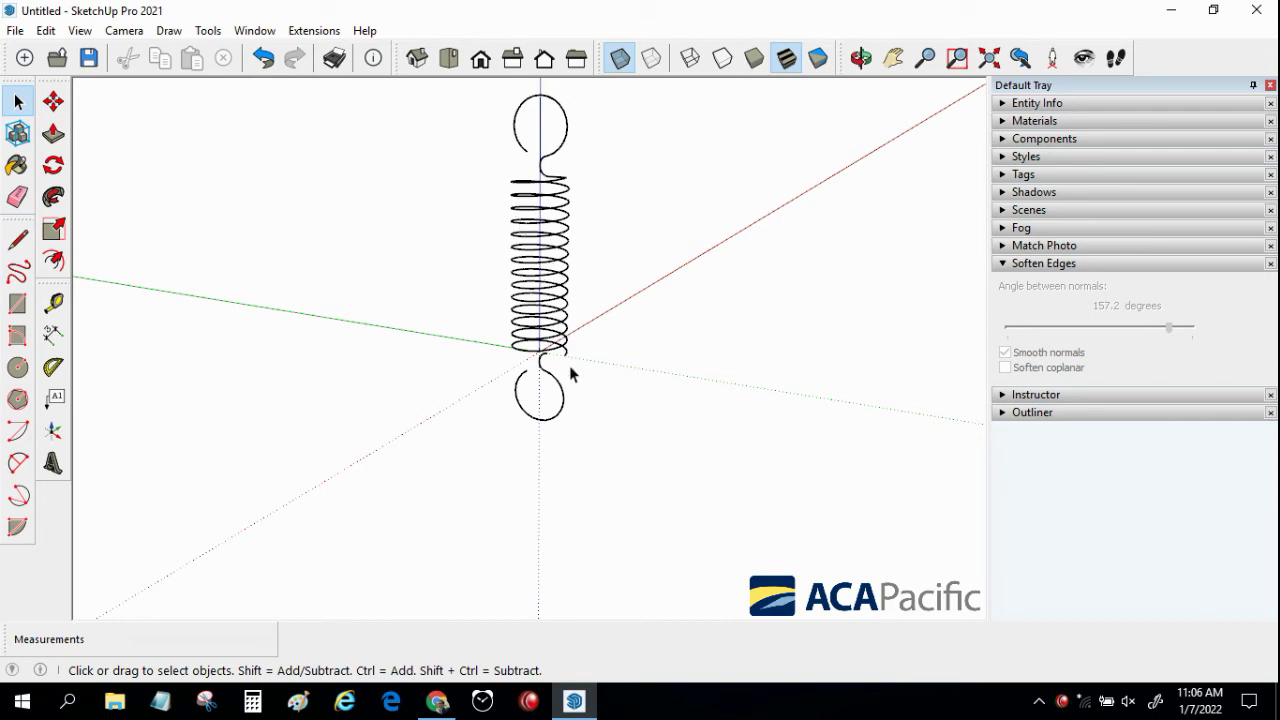
scroll(569, 365, "up", 3)
scroll(569, 368, "up", 3)
scroll(537, 417, "up", 1)
Connect the bottom hook to the spring's last coil with a line and rounded 2 Point Arc
left_click(18, 240)
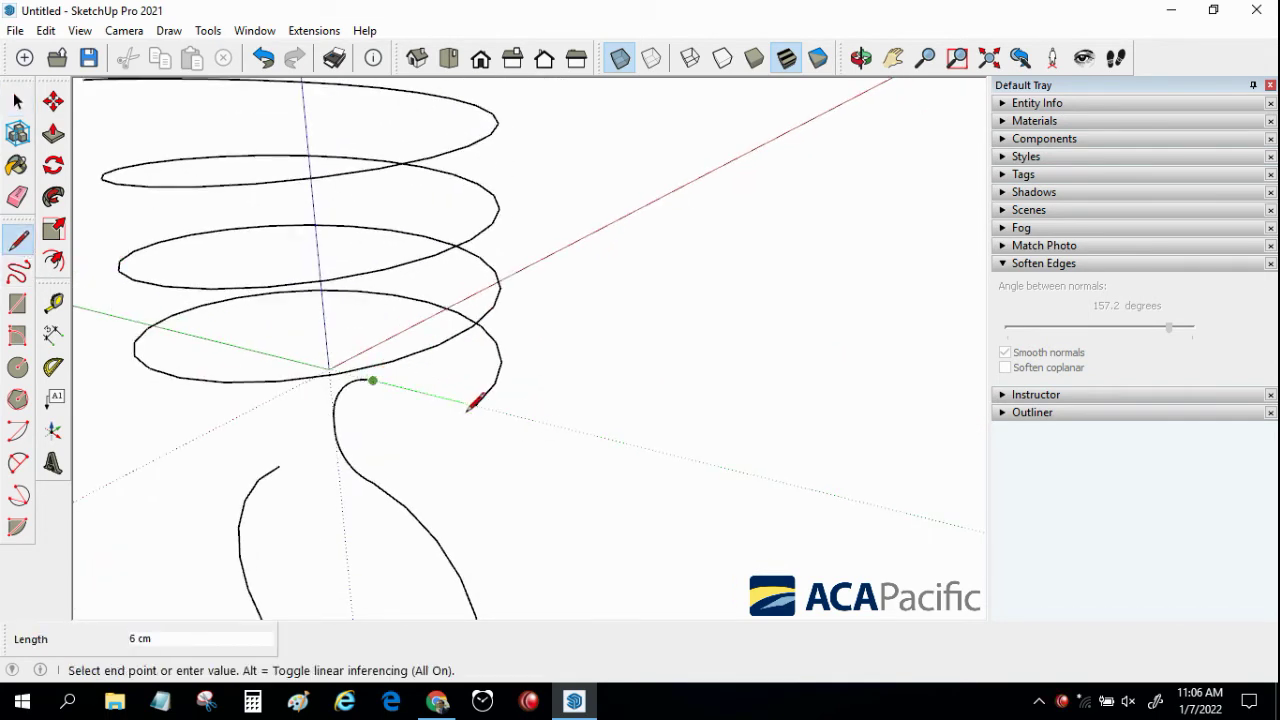
key("space")
scroll(480, 403, "up", 2)
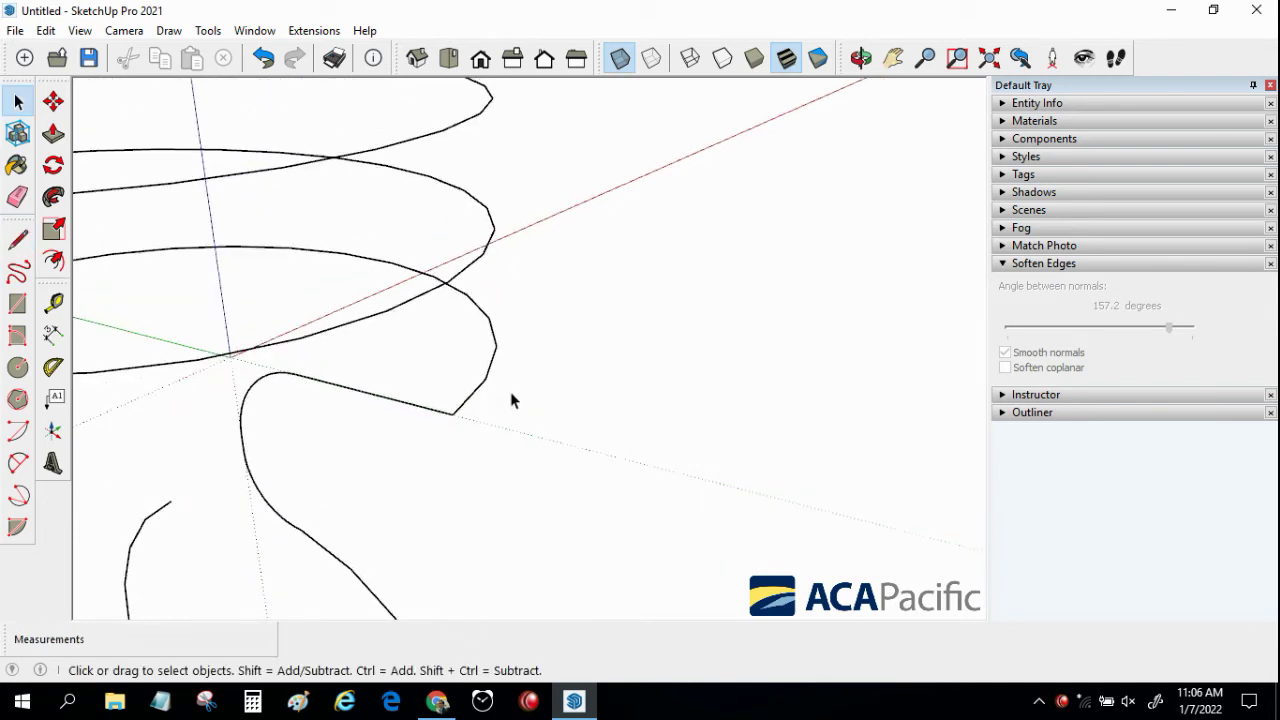
scroll(514, 400, "up", 1)
left_click(27, 465)
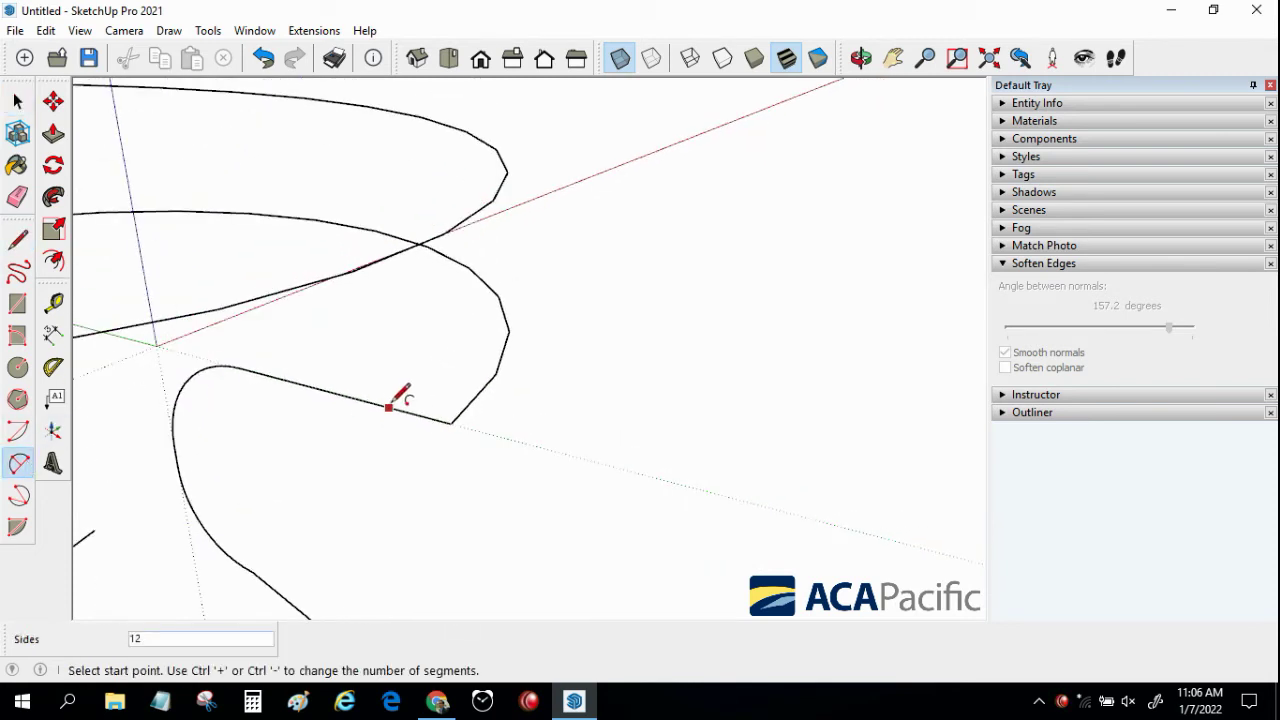
left_click(388, 407)
left_click(466, 404)
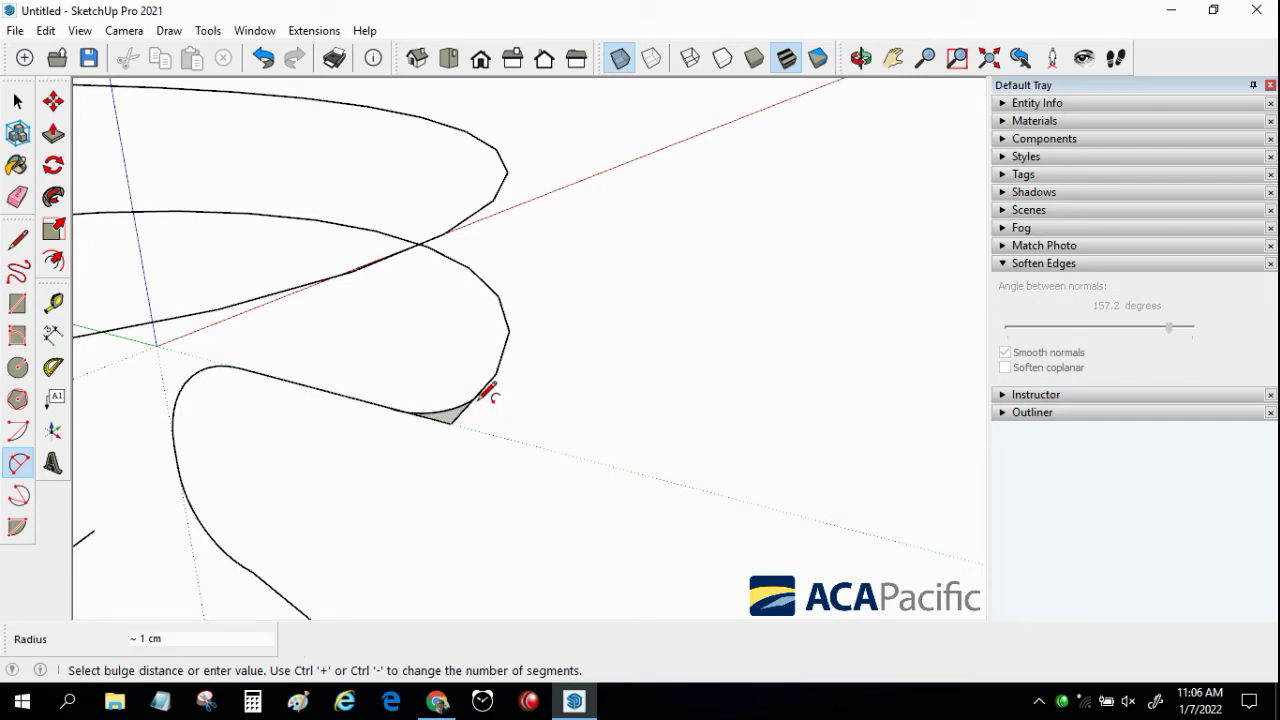
key("e")
scroll(518, 419, "down", 3)
scroll(527, 417, "down", 3)
scroll(540, 400, "down", 2)
mouse_move(549, 375)
middle_mouse_down()
mouse_move(620, 213)
mouse_move(137, 106)
middle_mouse_up()
key("c")
scroll(596, 452, "up", 2)
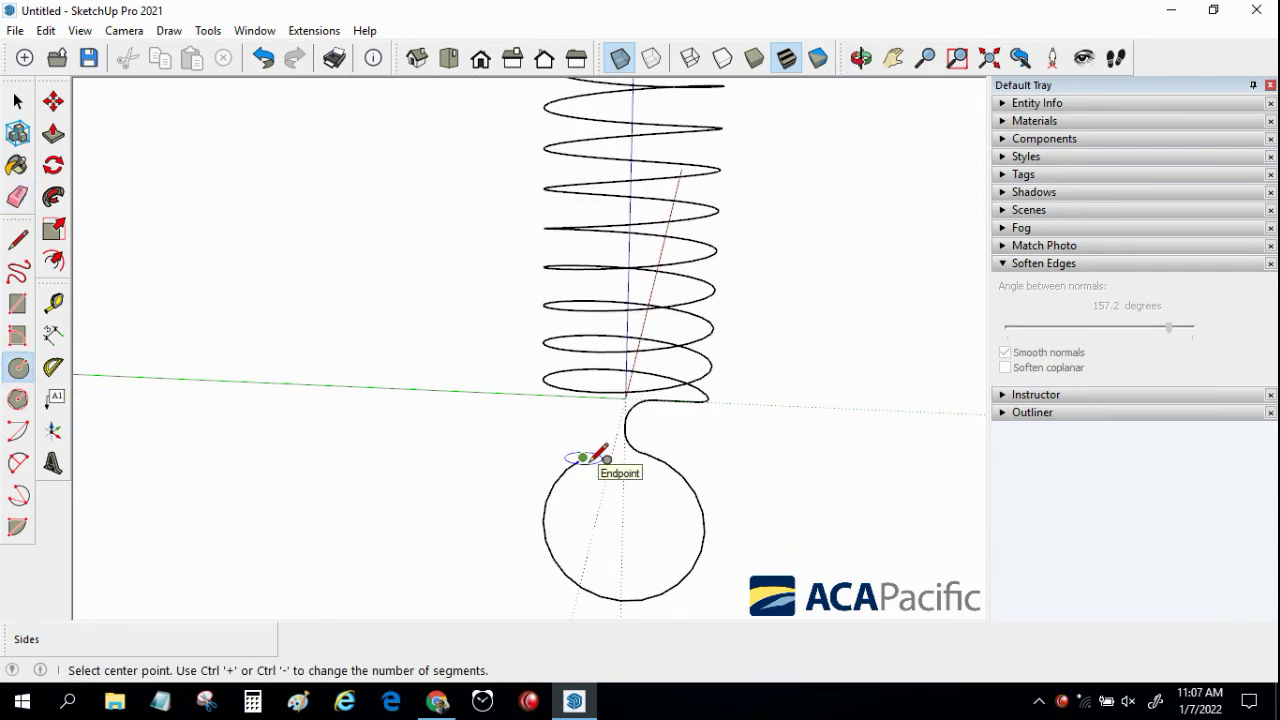
Sweep a 1 cm profile circle at the hook's end along the whole path with Follow Me
scroll(594, 455, "up", 2)
middle_click_drag(590, 437, 590, 458)
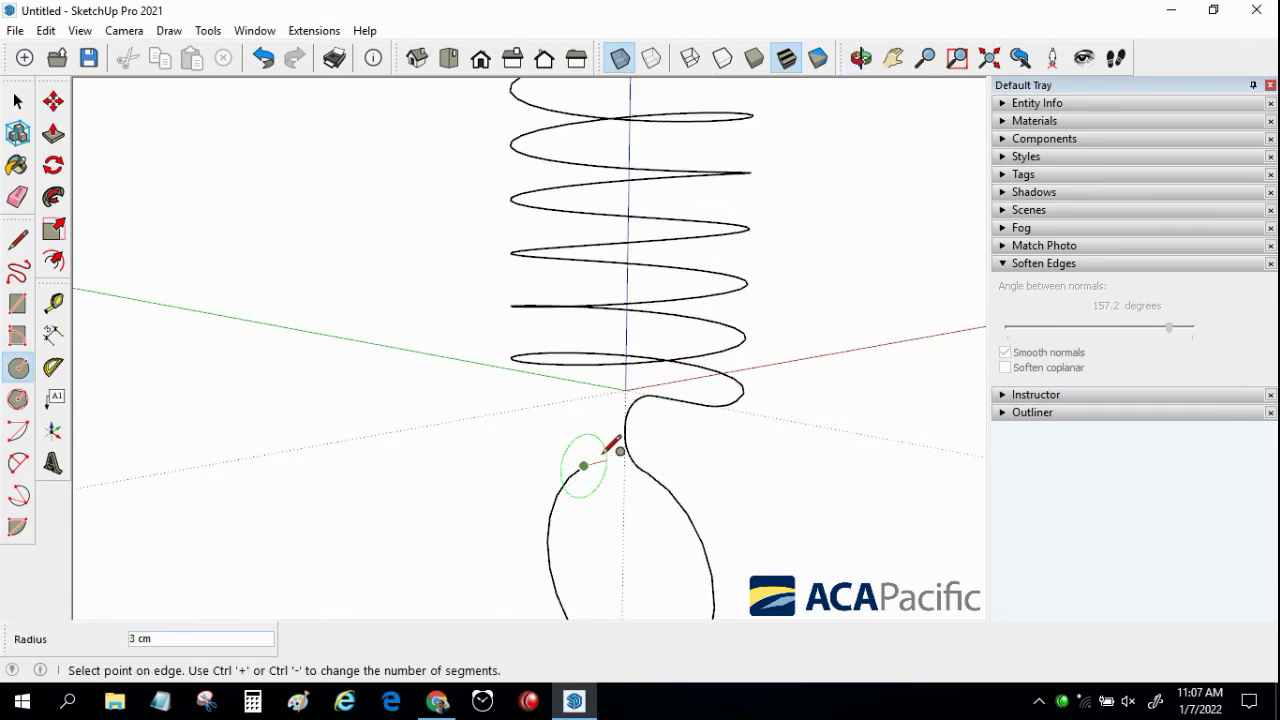
type("1")
key("Return")
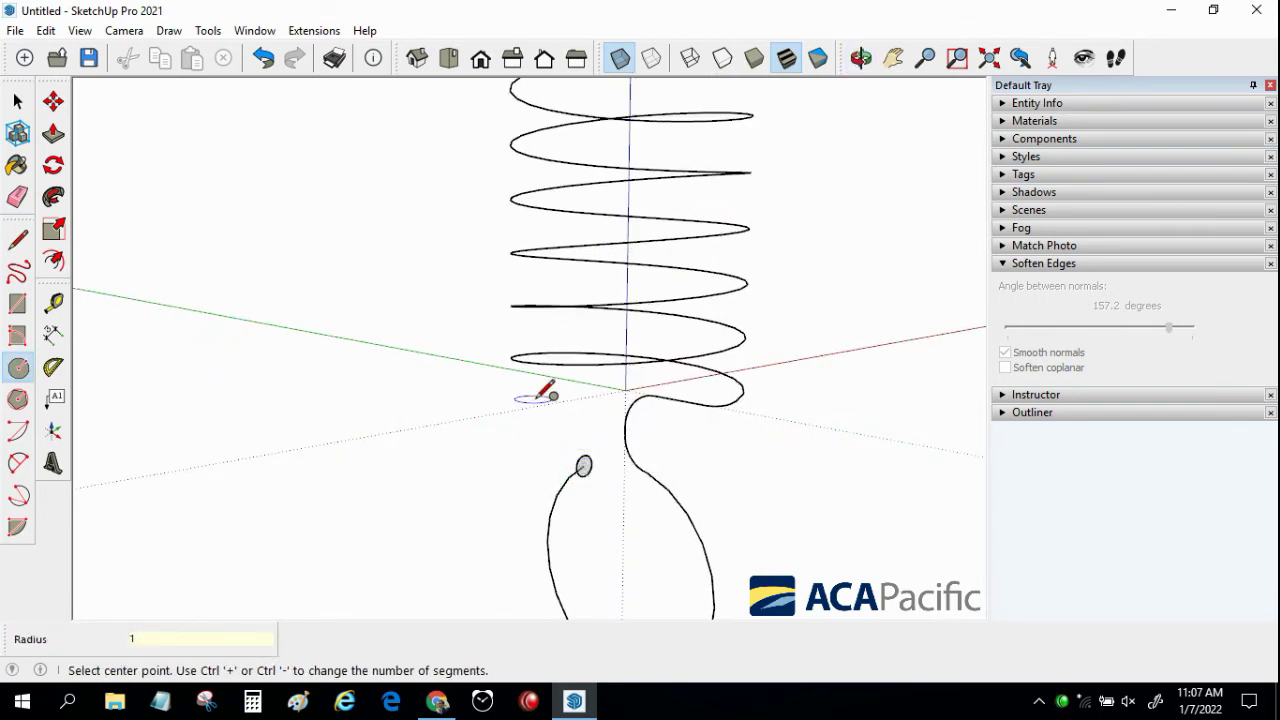
key("space")
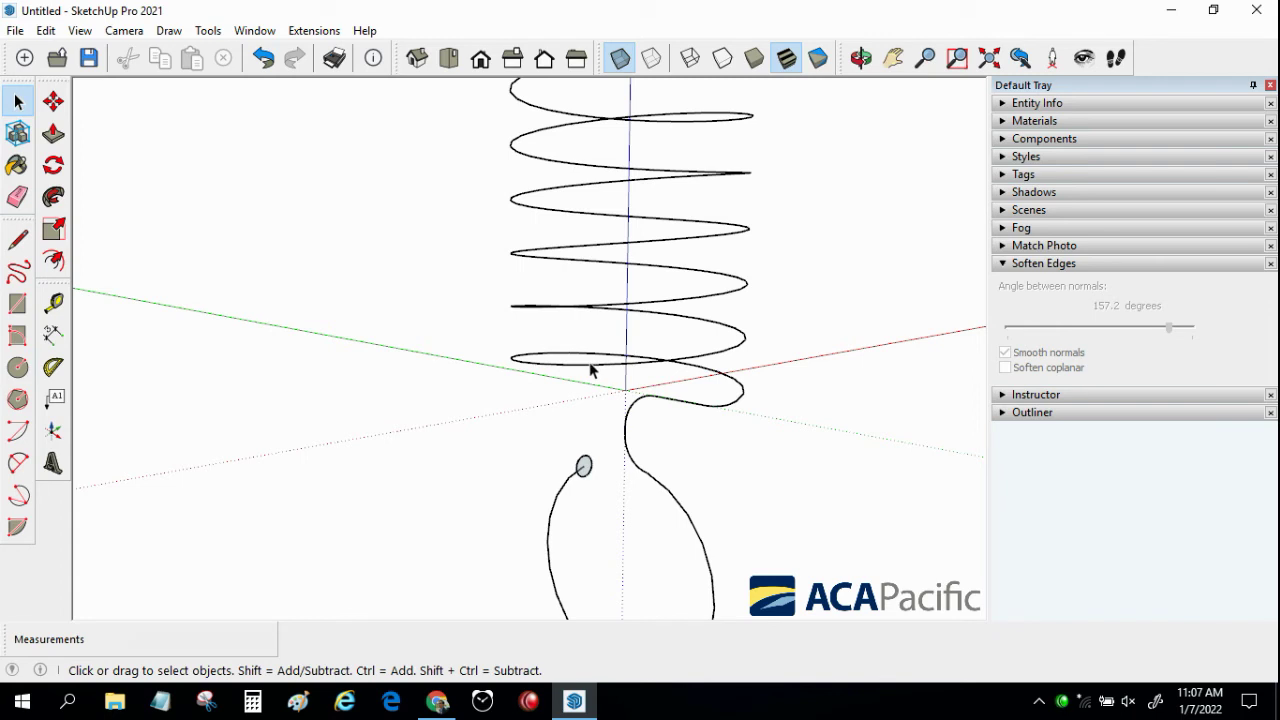
left_click(54, 198)
scroll(593, 473, "up", 1)
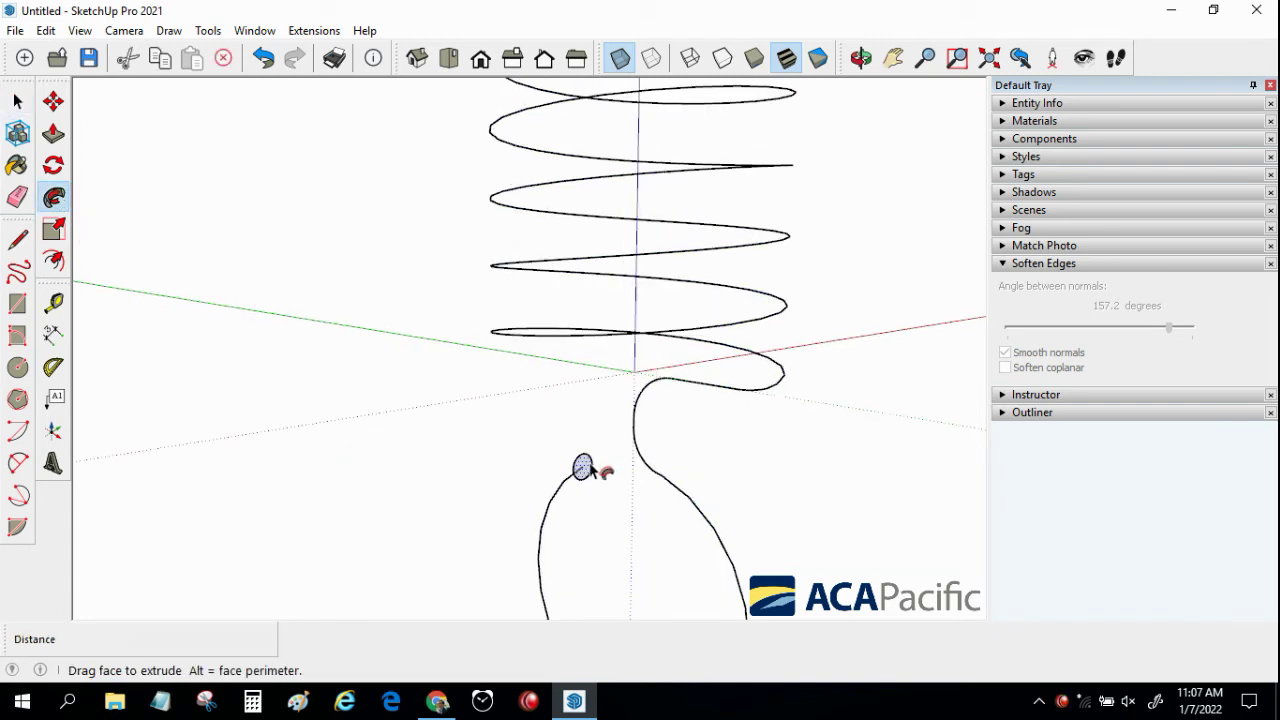
scroll(586, 460, "down", 3)
scroll(600, 455, "down", 2)
scroll(614, 451, "down", 1)
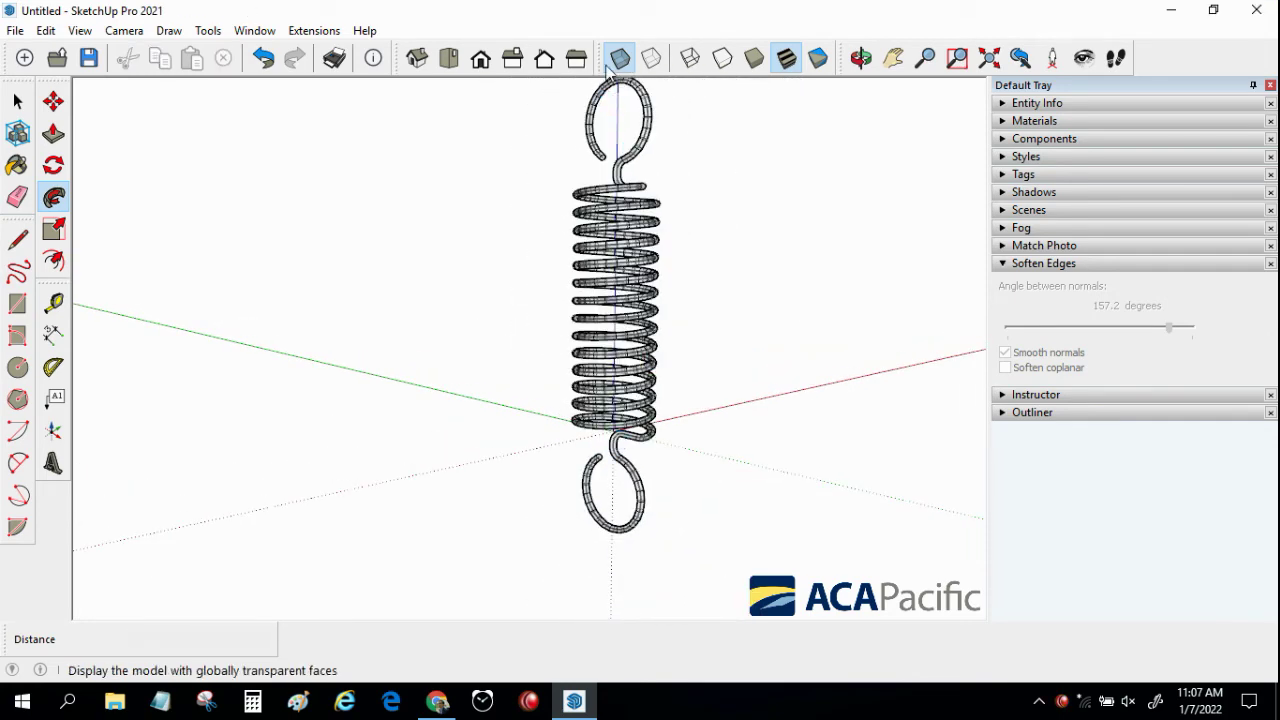
left_click(619, 58)
Select the tubed spring and soften its edges at 152.6 degrees with Smooth normals
key("space")
scroll(644, 205, "down", 2)
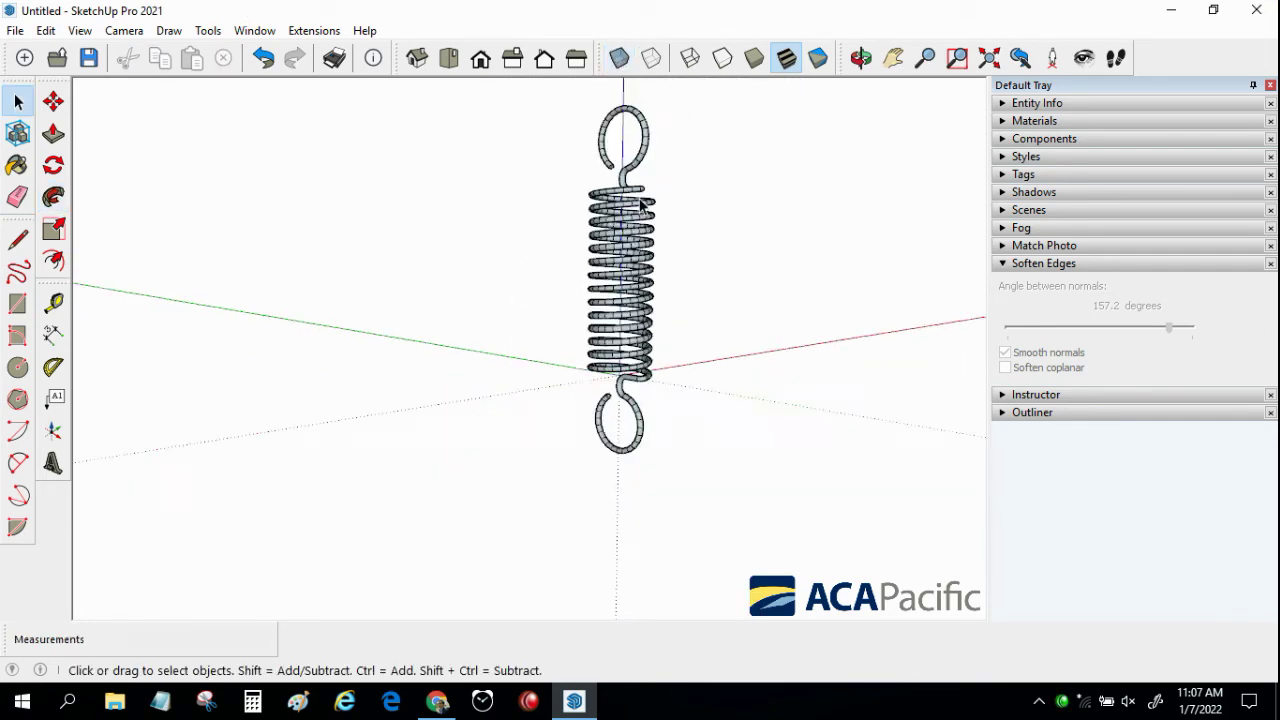
middle_click_drag(645, 208, 591, 279)
left_click_drag(502, 156, 566, 316)
left_click_drag(675, 551, 676, 552)
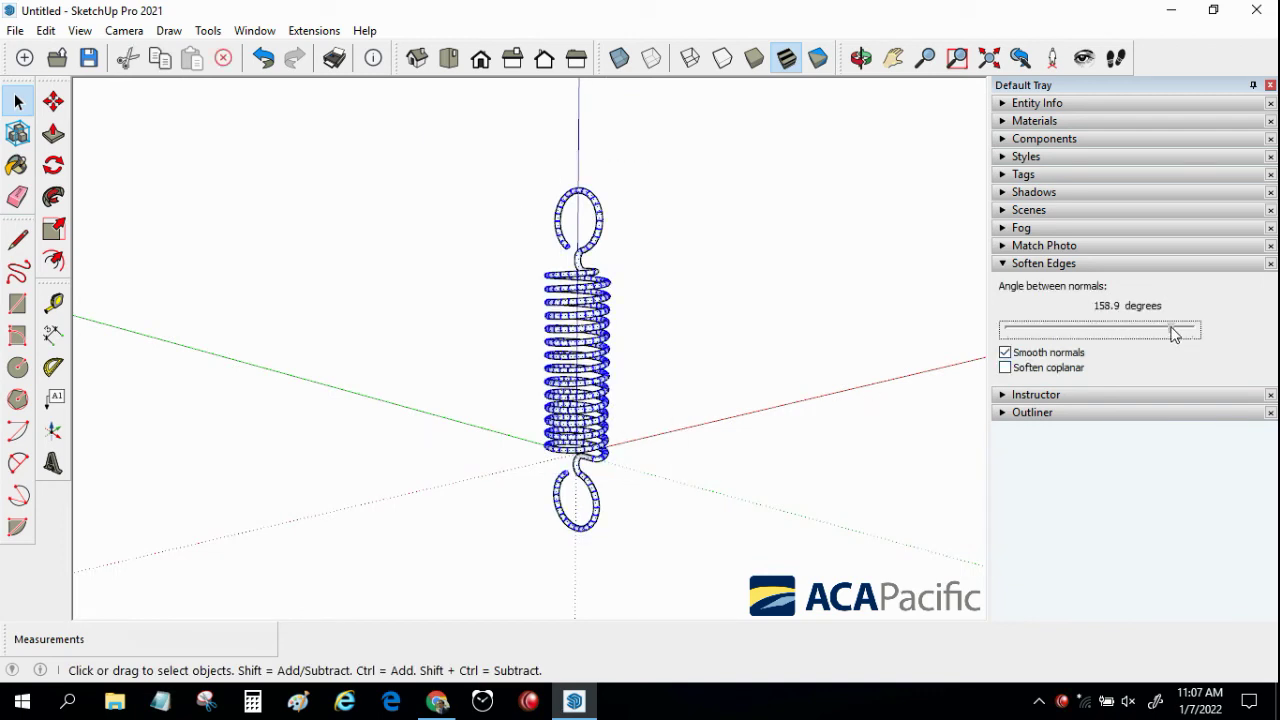
left_click_drag(1174, 334, 1164, 328)
mouse_move(746, 400)
middle_mouse_down()
mouse_move(810, 388)
mouse_move(628, 298)
mouse_move(580, 591)
mouse_move(567, 369)
mouse_move(677, 219)
mouse_move(668, 337)
mouse_move(626, 451)
mouse_move(675, 341)
mouse_move(803, 314)
mouse_move(926, 259)
mouse_move(818, 240)
middle_mouse_up()
scroll(567, 369, "up", 3)
scroll(570, 360, "up", 3)
scroll(680, 346, "down", 2)
scroll(672, 360, "down", 3)
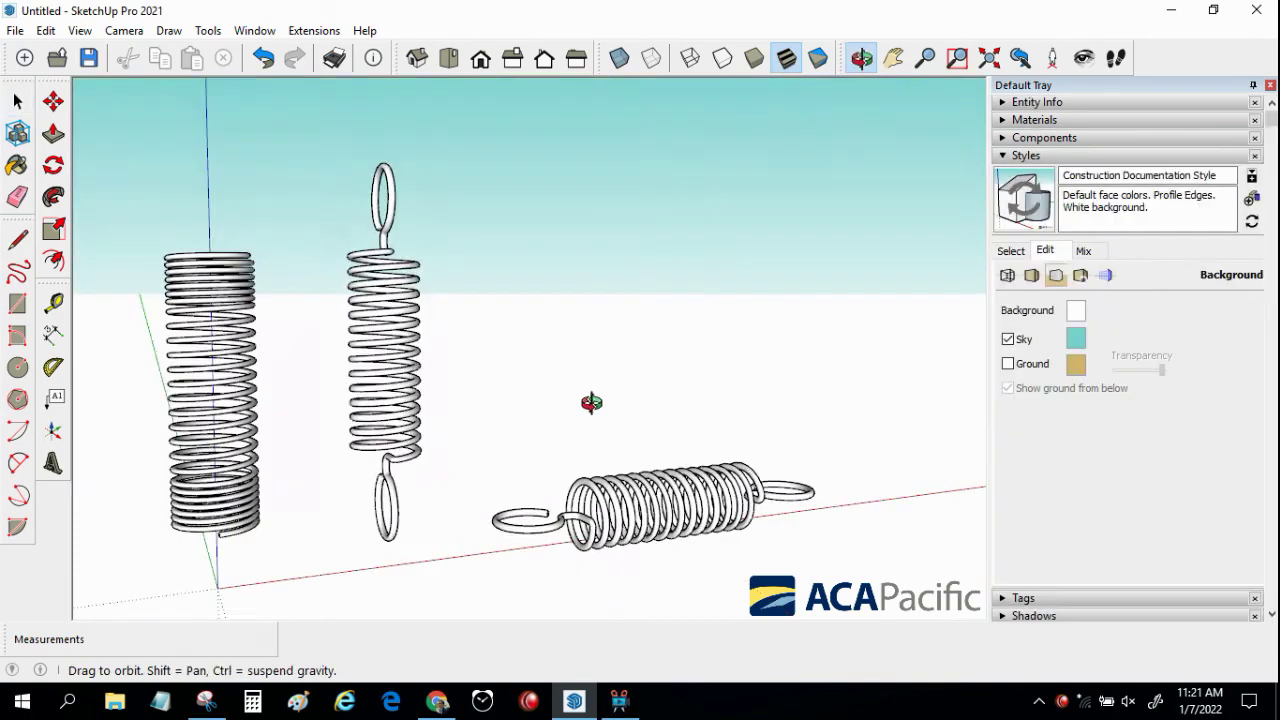
mouse_move(591, 400)
middle_mouse_down()
mouse_move(720, 346)
mouse_move(790, 366)
mouse_move(709, 406)
mouse_move(609, 389)
mouse_move(546, 360)
mouse_move(540, 277)
mouse_move(648, 236)
mouse_move(757, 283)
mouse_move(791, 354)
mouse_move(729, 460)
mouse_move(578, 576)
mouse_move(432, 534)
mouse_move(380, 323)
mouse_move(410, 555)
middle_mouse_up()
Orbit to view all three finished springs from the side
mouse_move(410, 555)
left_mouse_down()
mouse_move(594, 423)
mouse_move(788, 150)
mouse_move(717, 197)
left_mouse_up()
key("space")
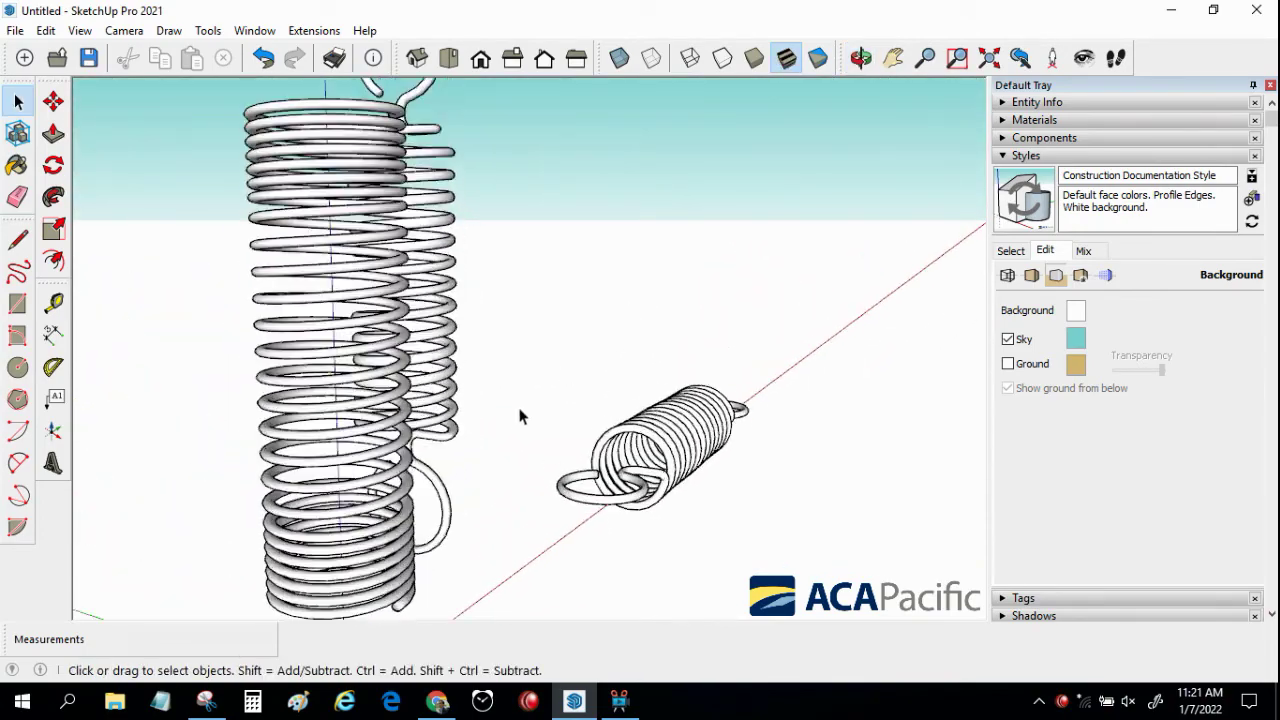